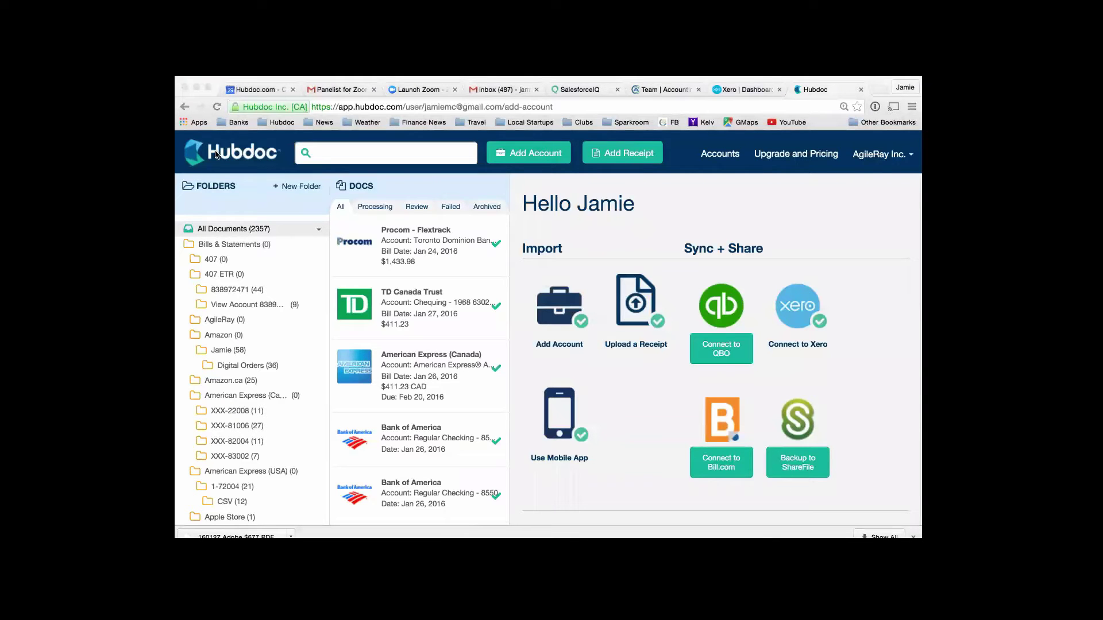
Log out of the AgileRay Inc. account from its account menu
left_click(293, 82)
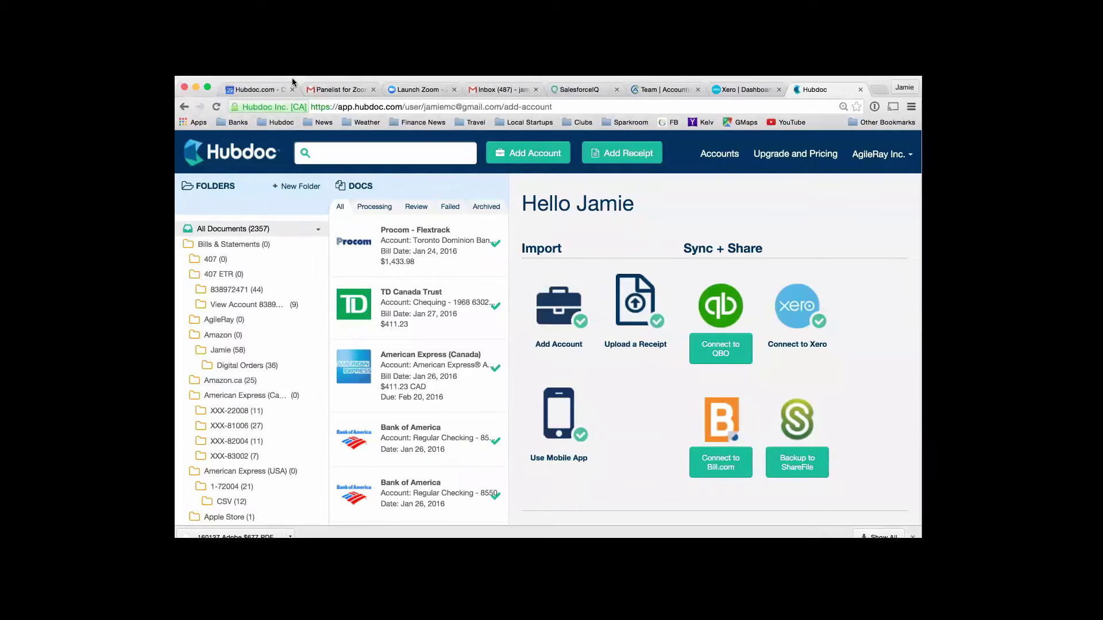
left_click(878, 143)
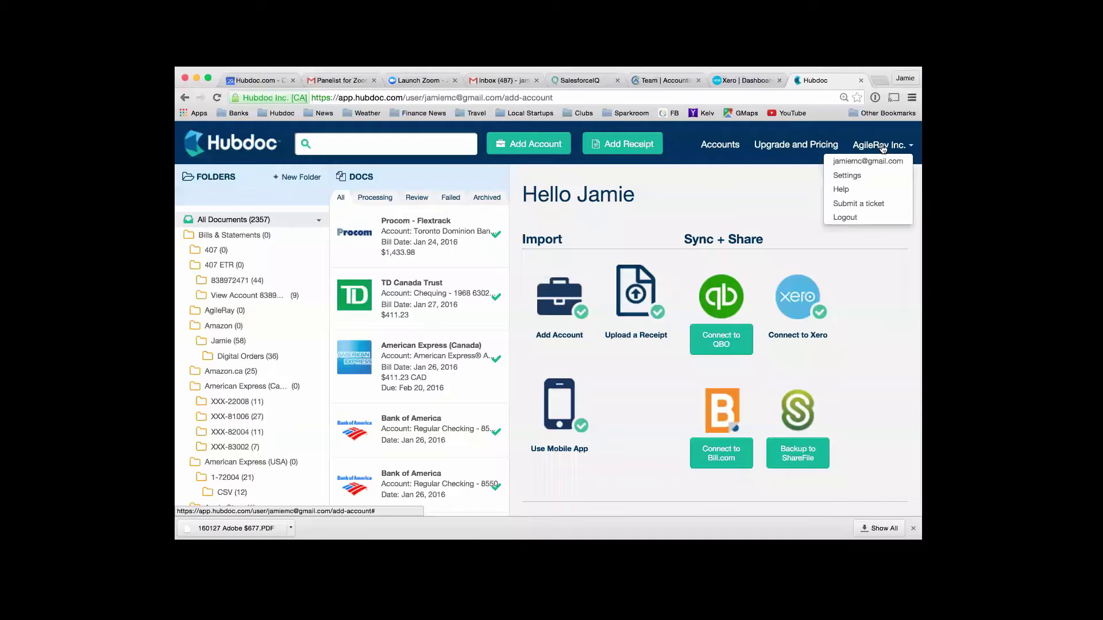
left_click(869, 220)
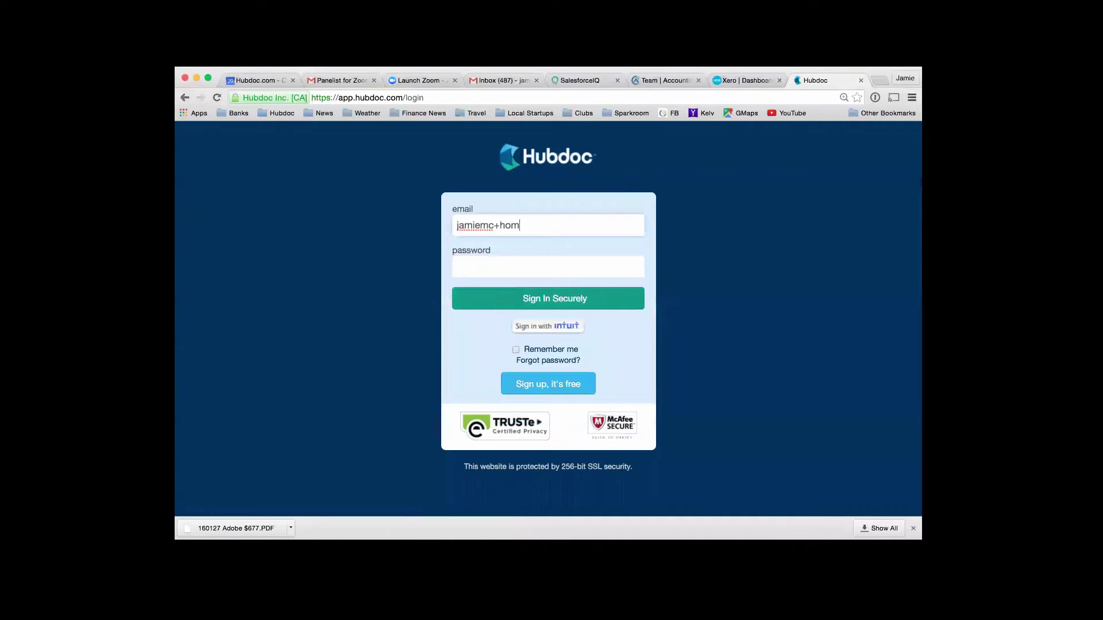
Sign in with the accountant user's email and password
key("Tab")
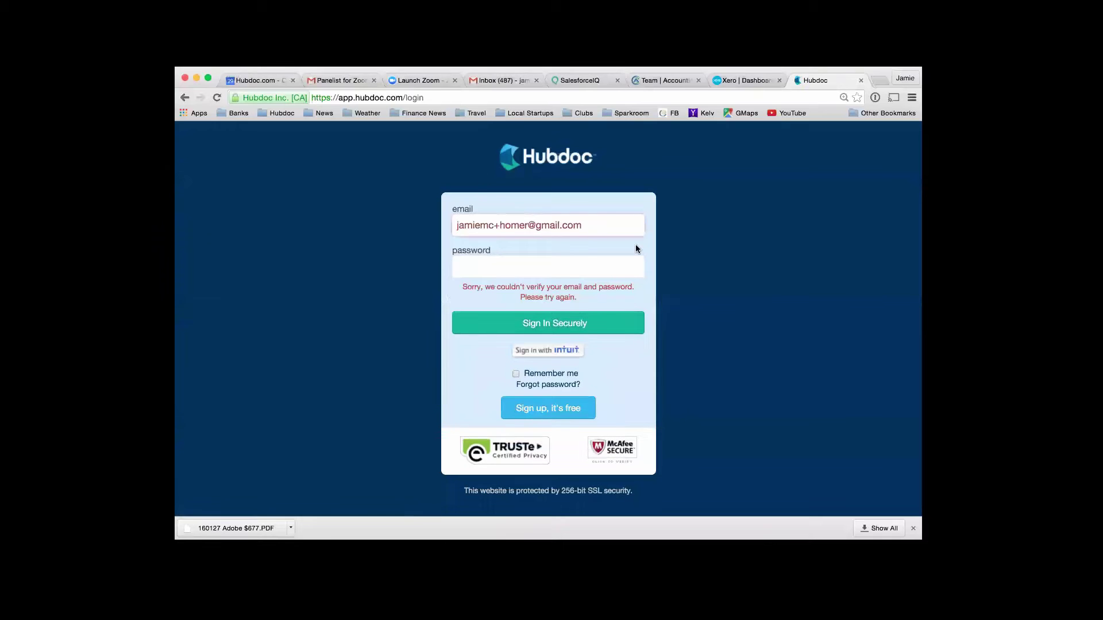
left_click(585, 274)
type("••••••")
key("Return")
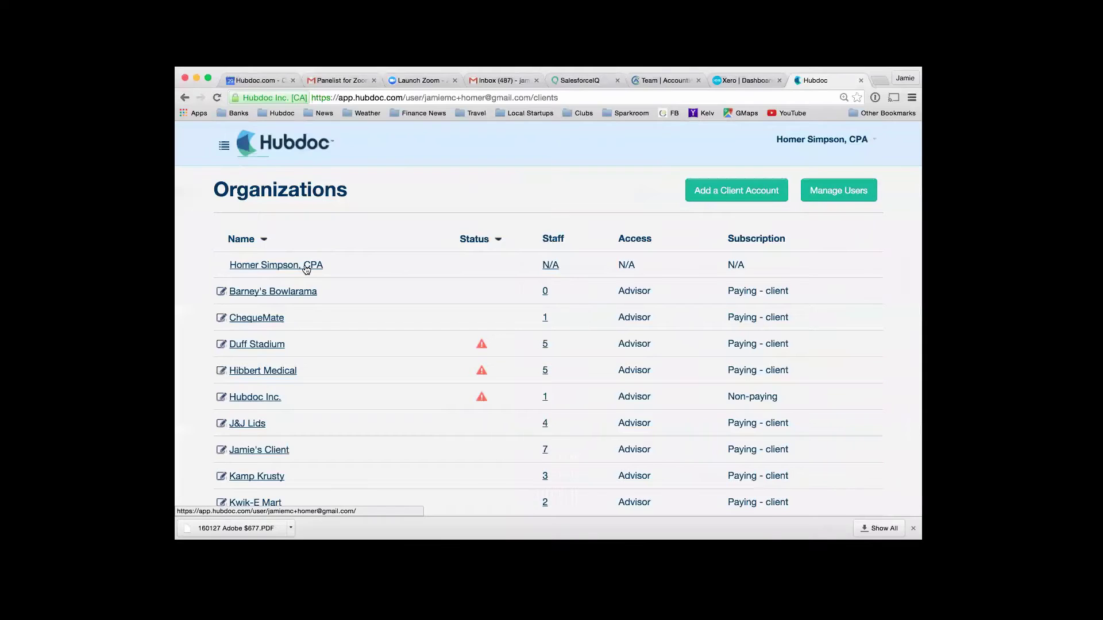
Open the Add a Client Account form and cancel it without creating a client
scroll(267, 322, "down", 5)
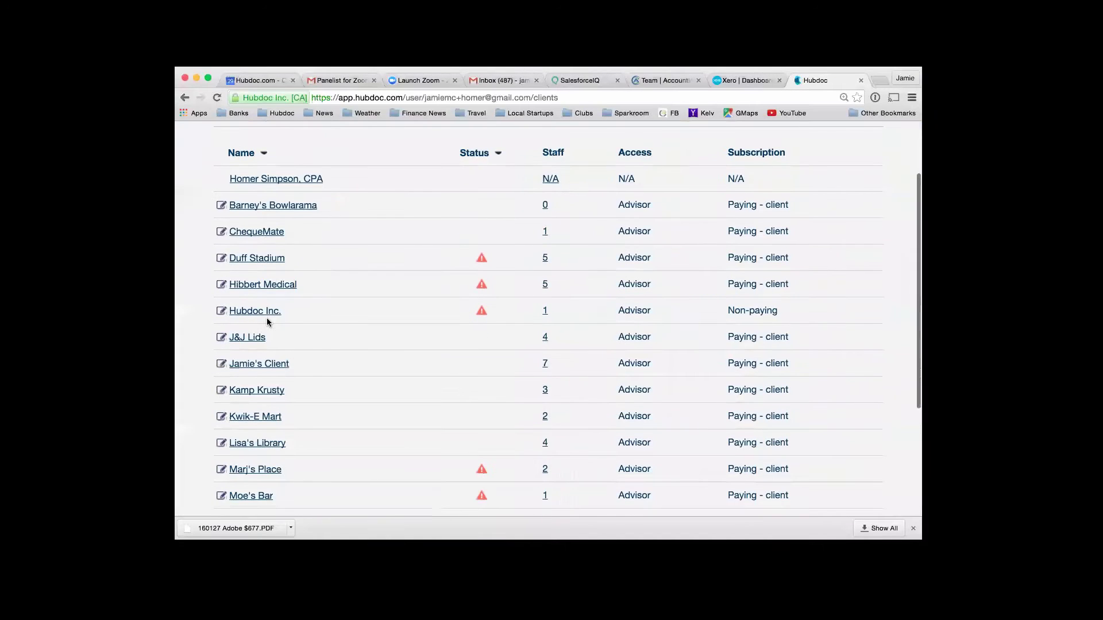
scroll(267, 322, "down", 5)
scroll(268, 322, "up", 10)
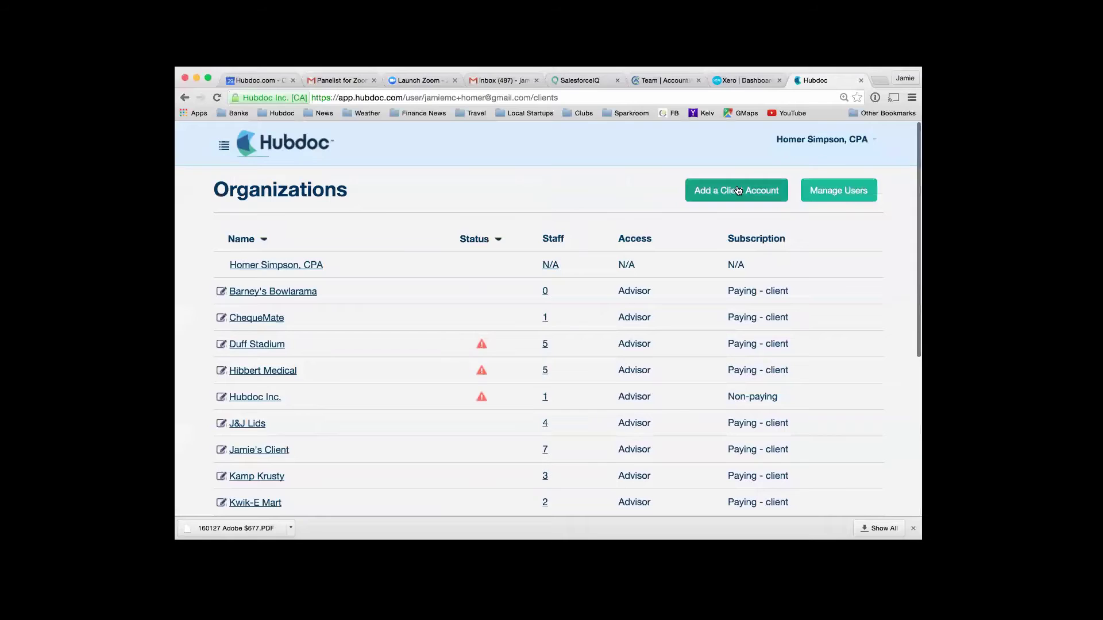
left_click(737, 189)
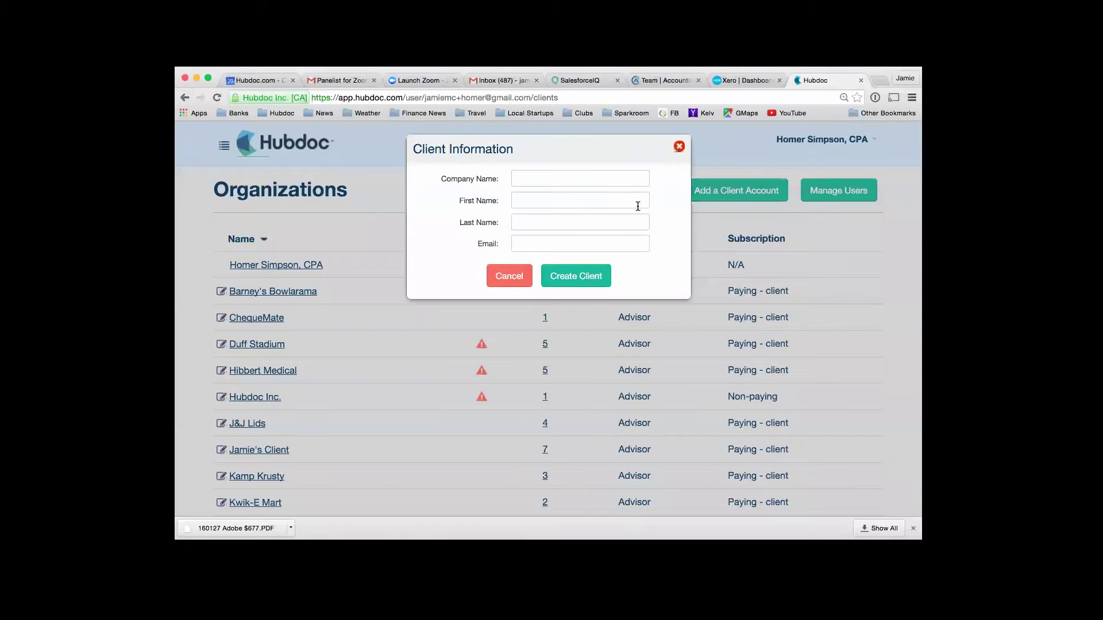
left_click(678, 148)
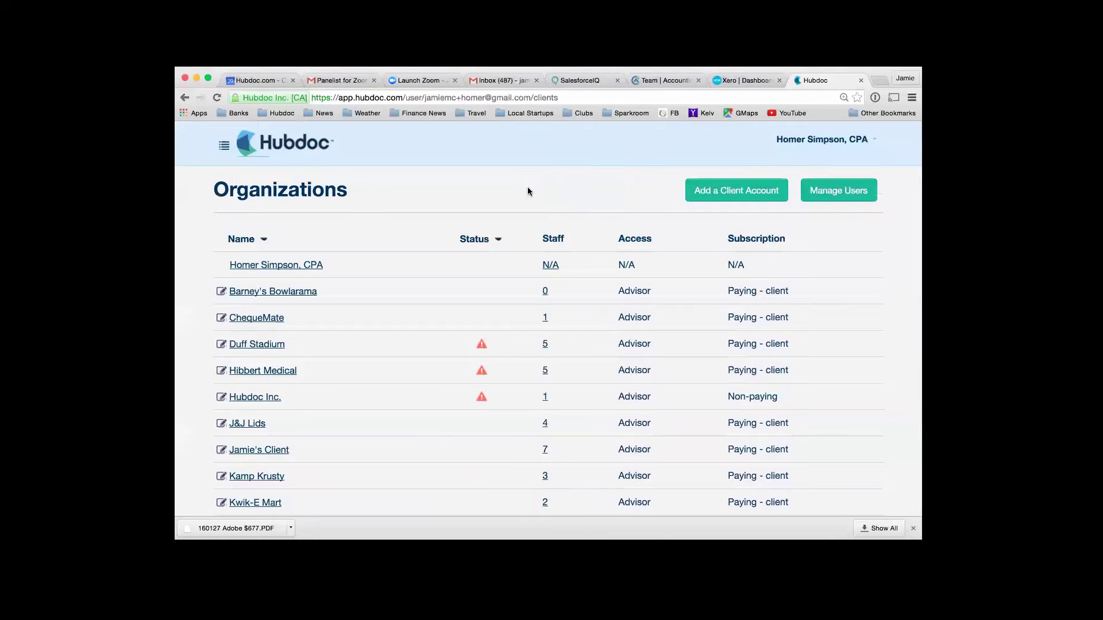
Review the team in Manage Users, then return to Manage Clients and open Hubdoc Inc
scroll(310, 287, "down", 2)
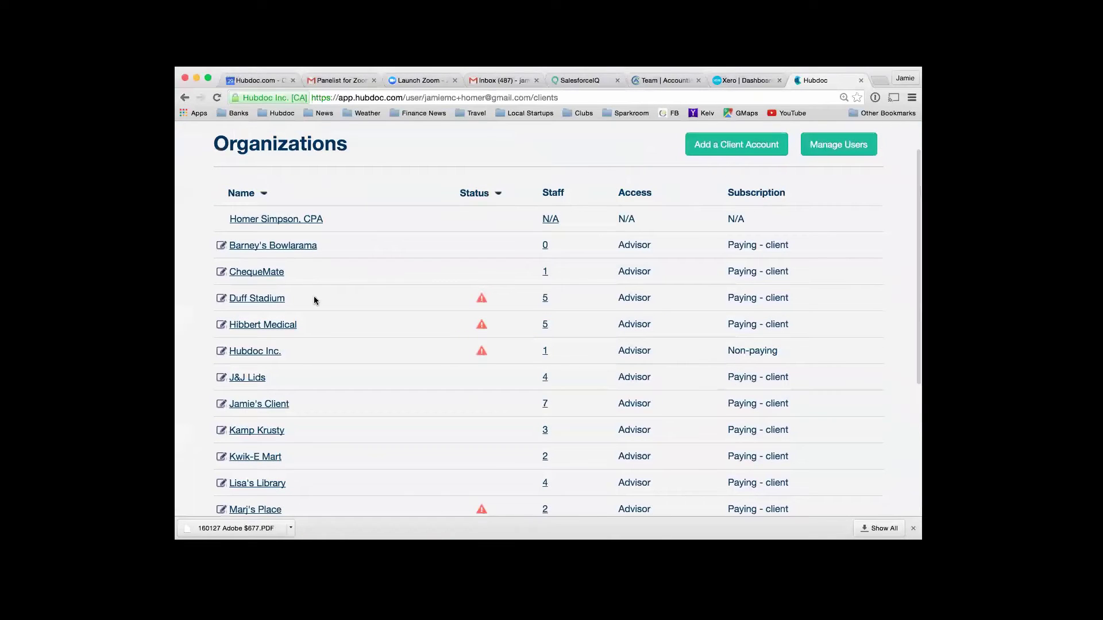
left_click(837, 145)
scroll(453, 398, "down", 2)
scroll(454, 398, "up", 2)
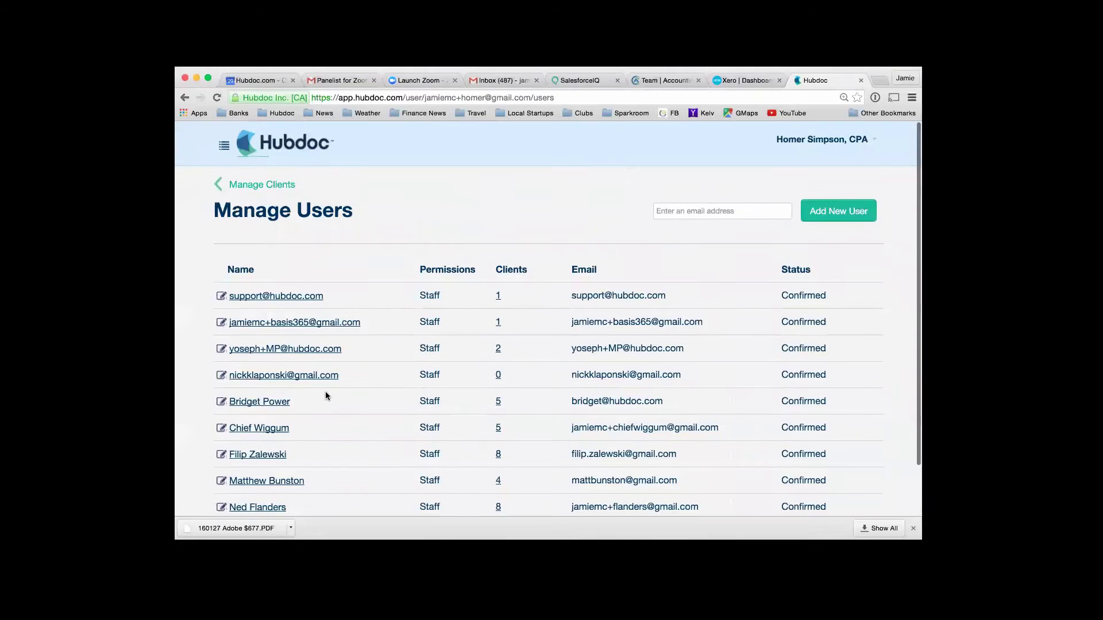
scroll(325, 395, "down", 2)
scroll(325, 395, "up", 2)
left_click(248, 183)
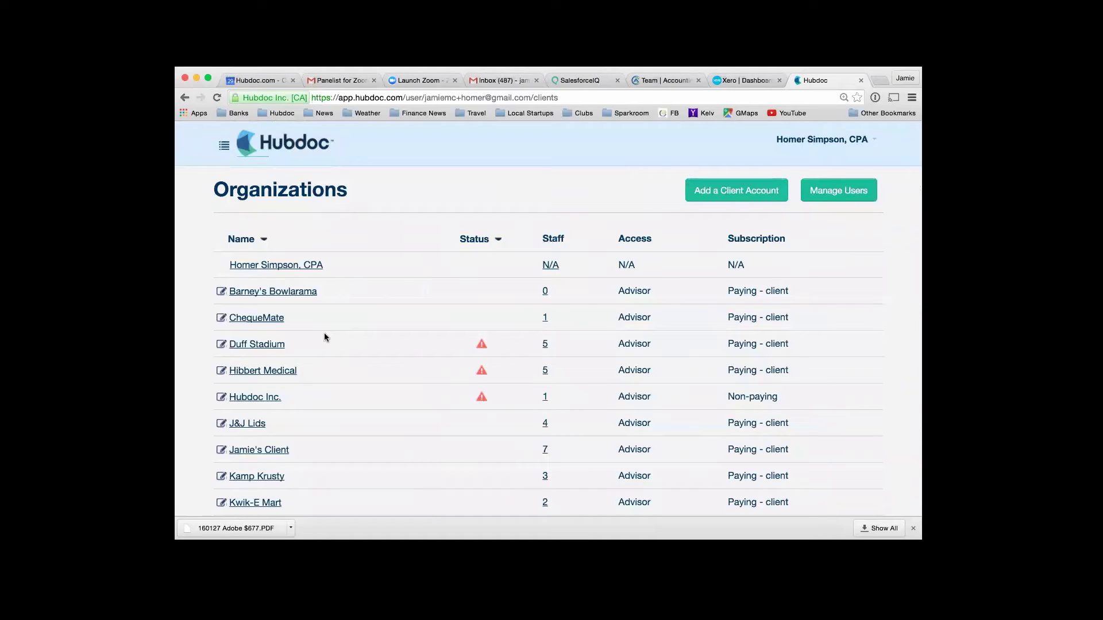
left_click(280, 393)
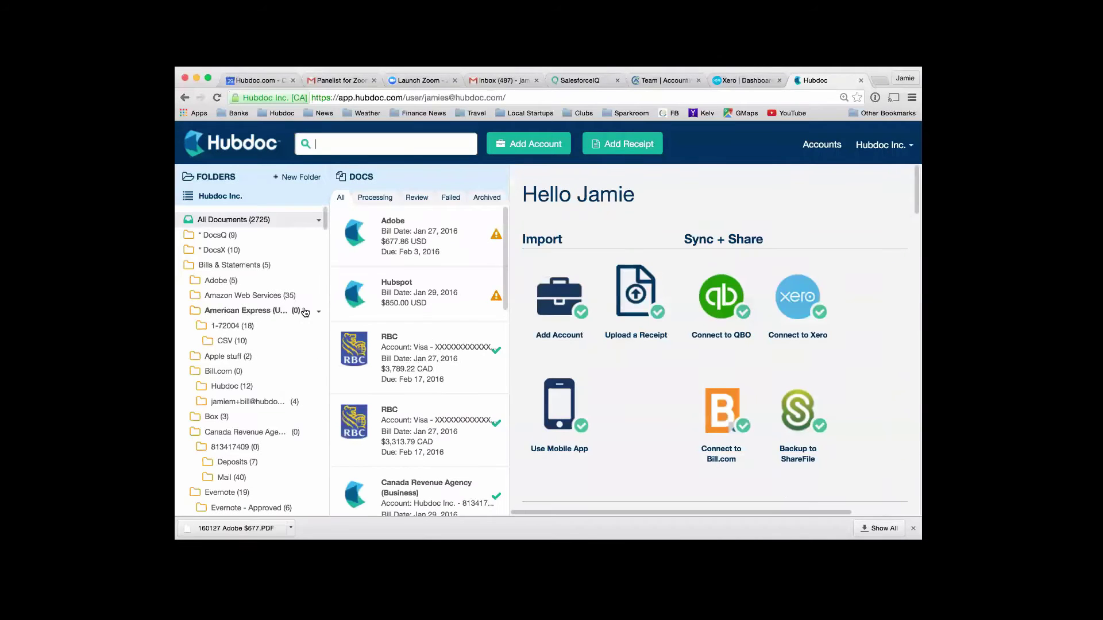
Delete the American Express (USA) folder
left_click(318, 310)
left_click(280, 367)
left_click(688, 323)
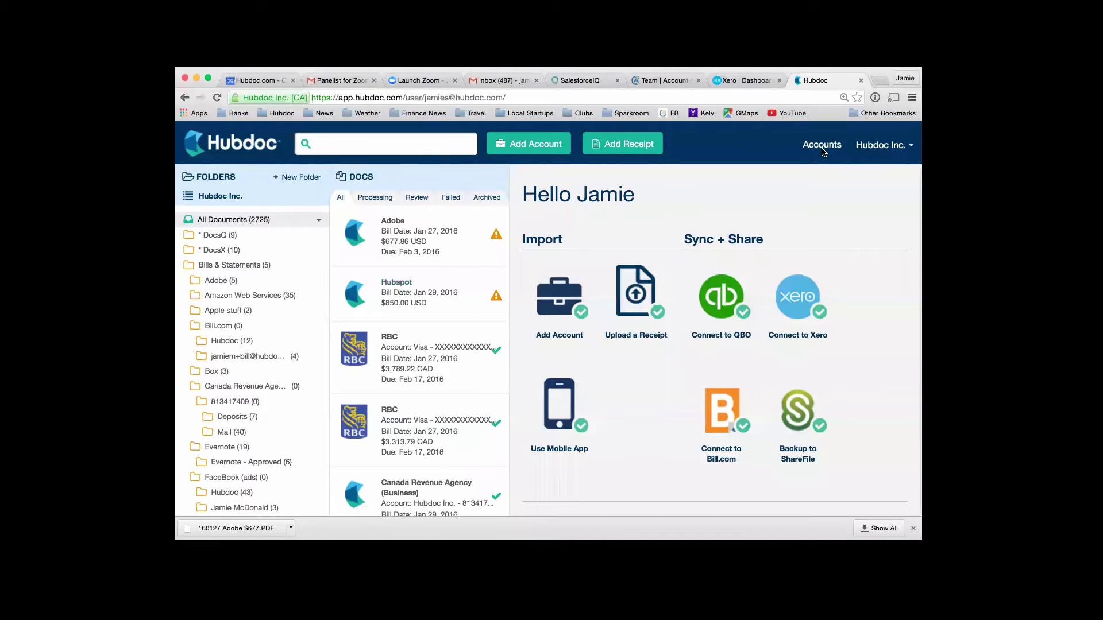
Delete the American Express (USA) connected account in the accounts manager
left_click(823, 148)
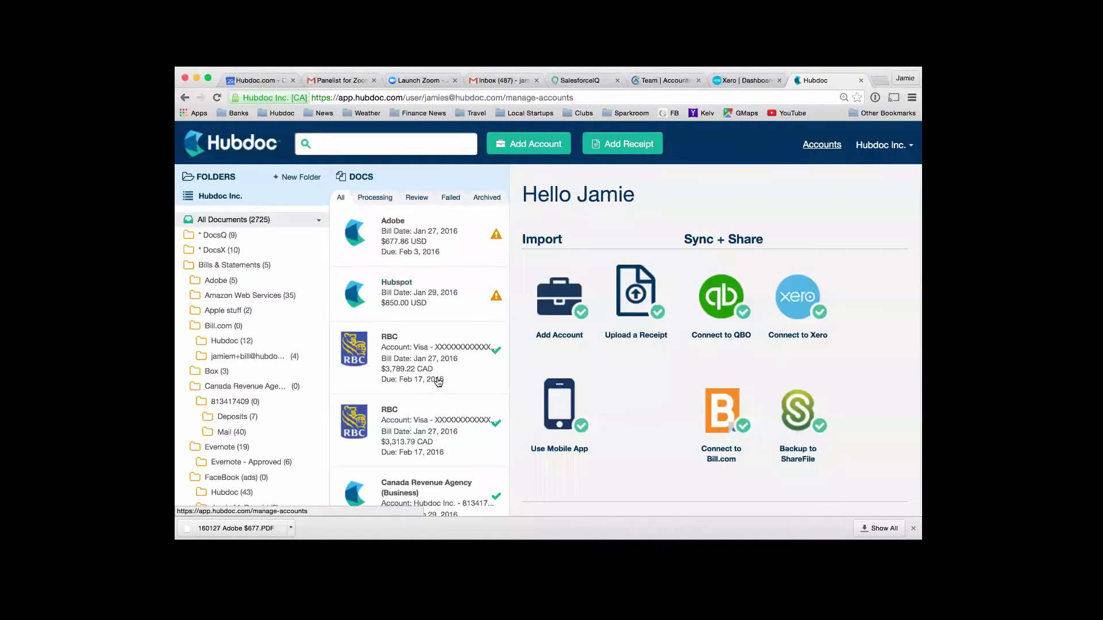
scroll(492, 315, "down", 10)
scroll(490, 314, "up", 15)
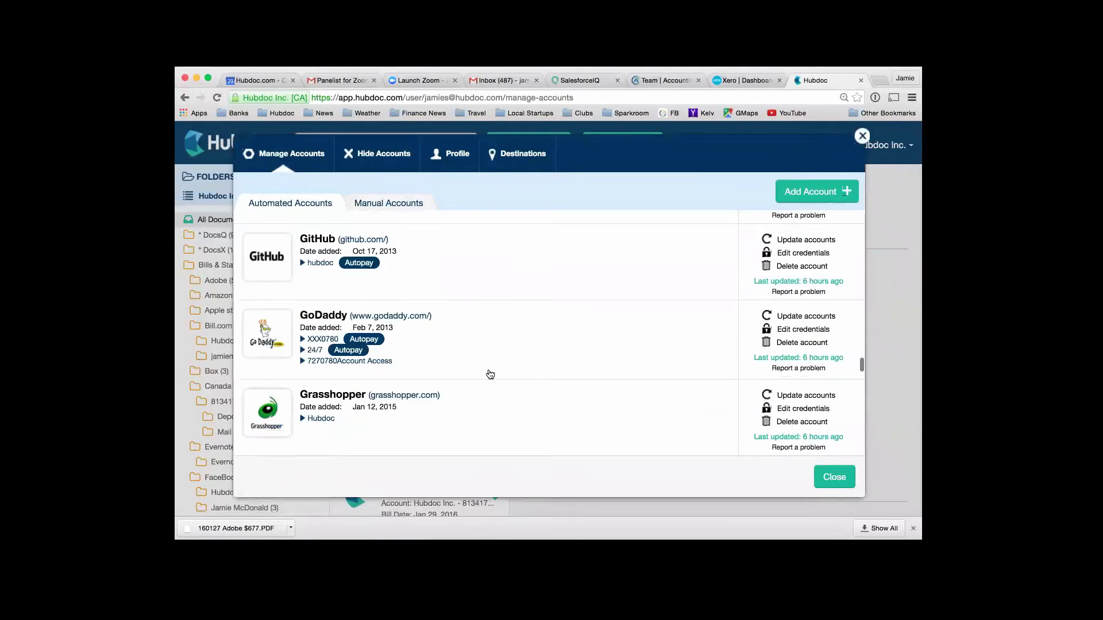
left_click(802, 358)
left_click(688, 313)
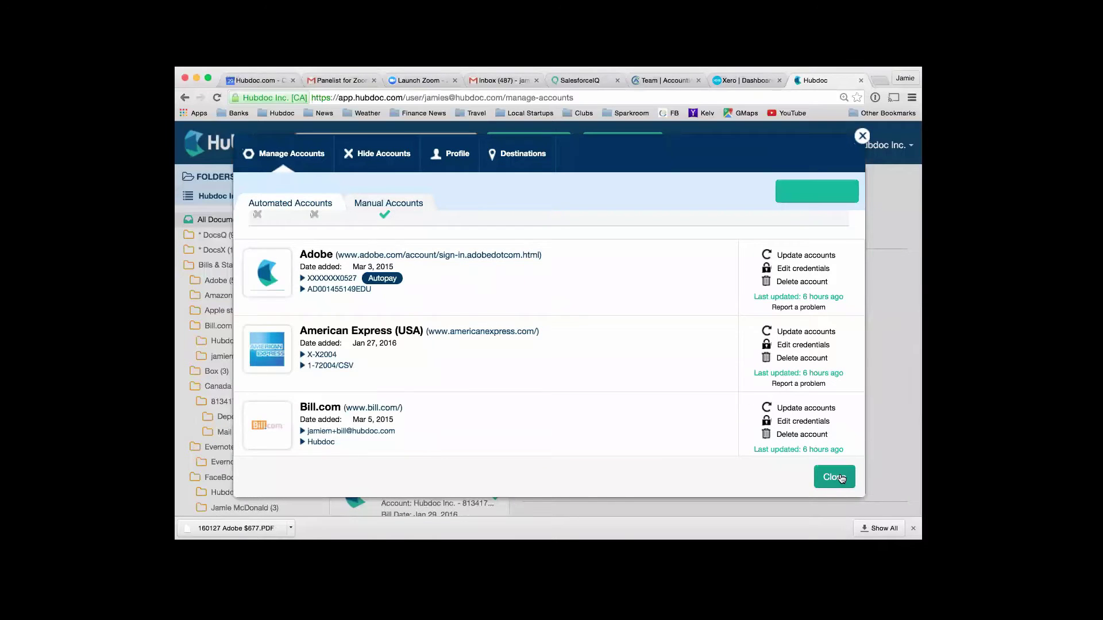
Reconnect American Express (USA) with the account's user ID and password
scroll(629, 309, "down", 10)
left_click(816, 191)
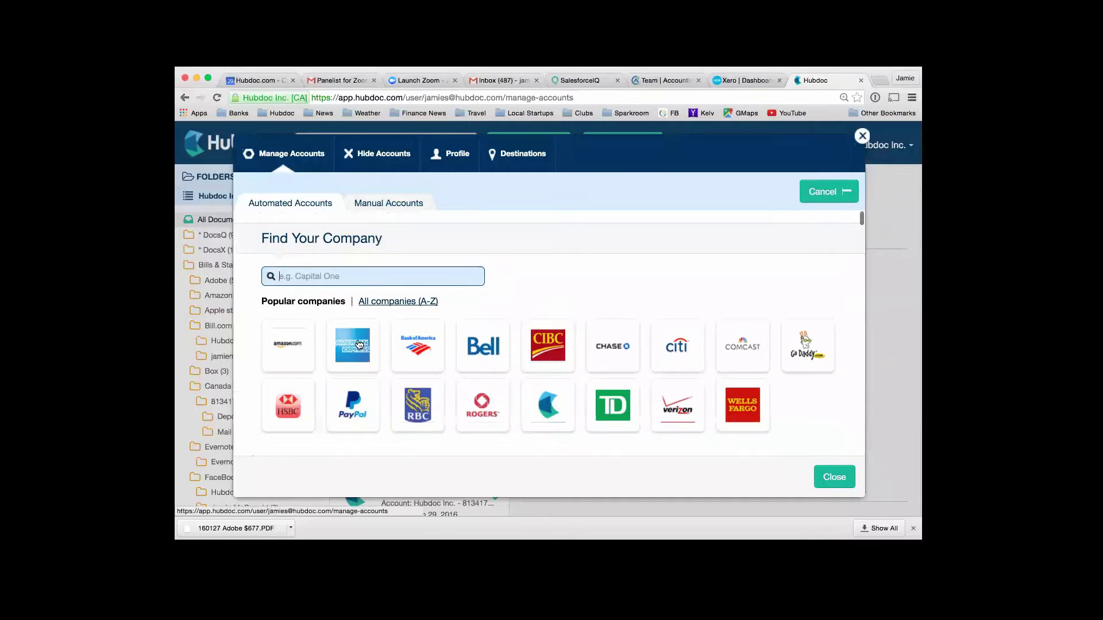
left_click(353, 345)
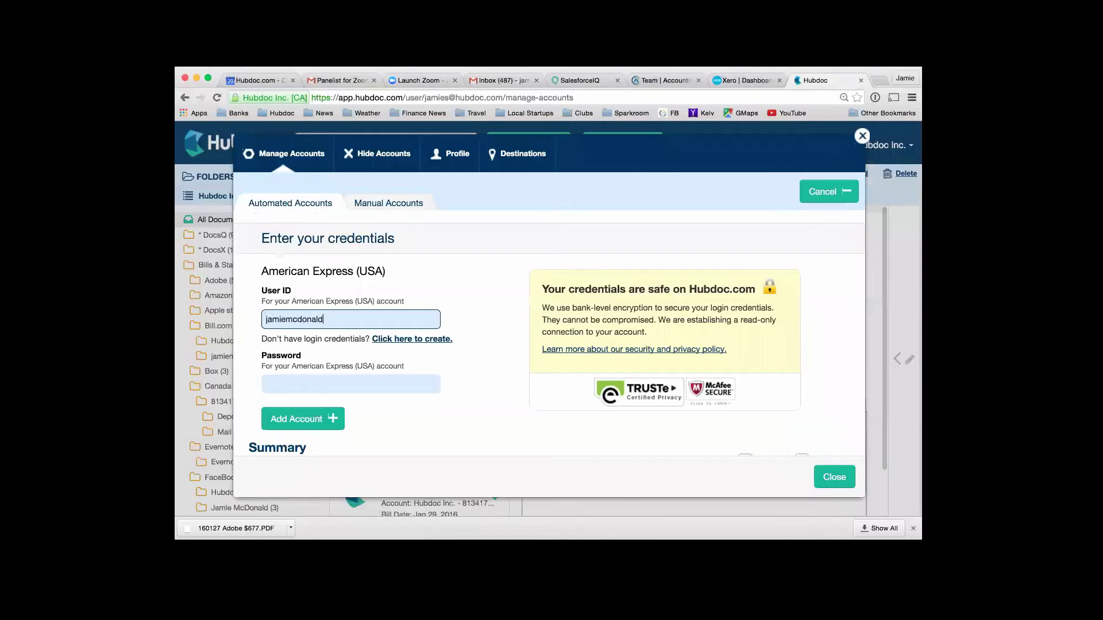
left_click(267, 384)
type("•••••••")
left_click(309, 426)
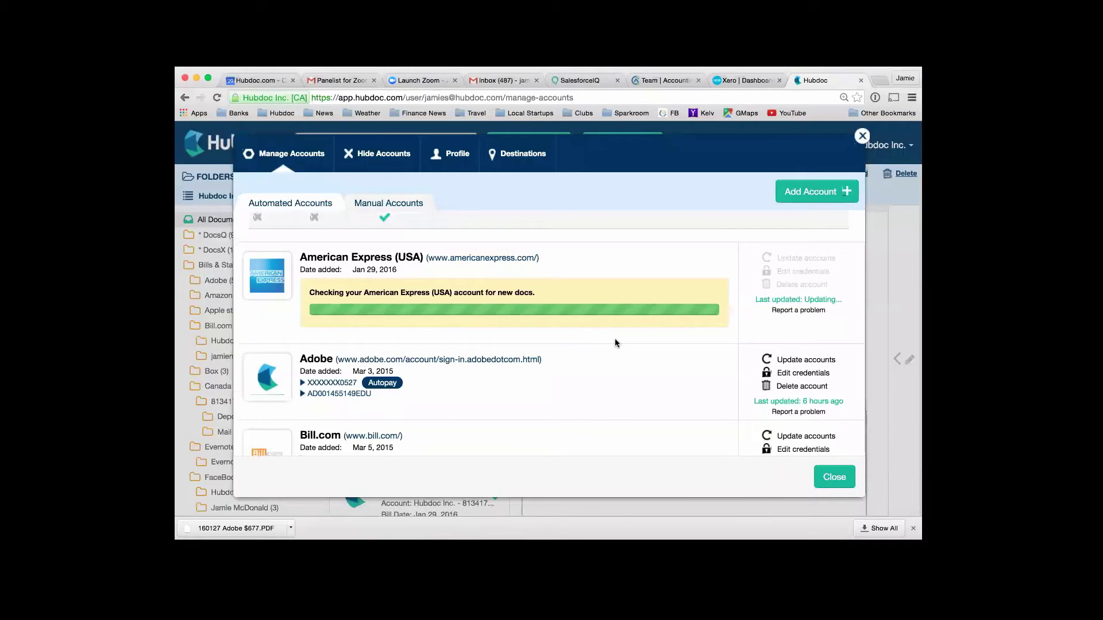
left_click(831, 478)
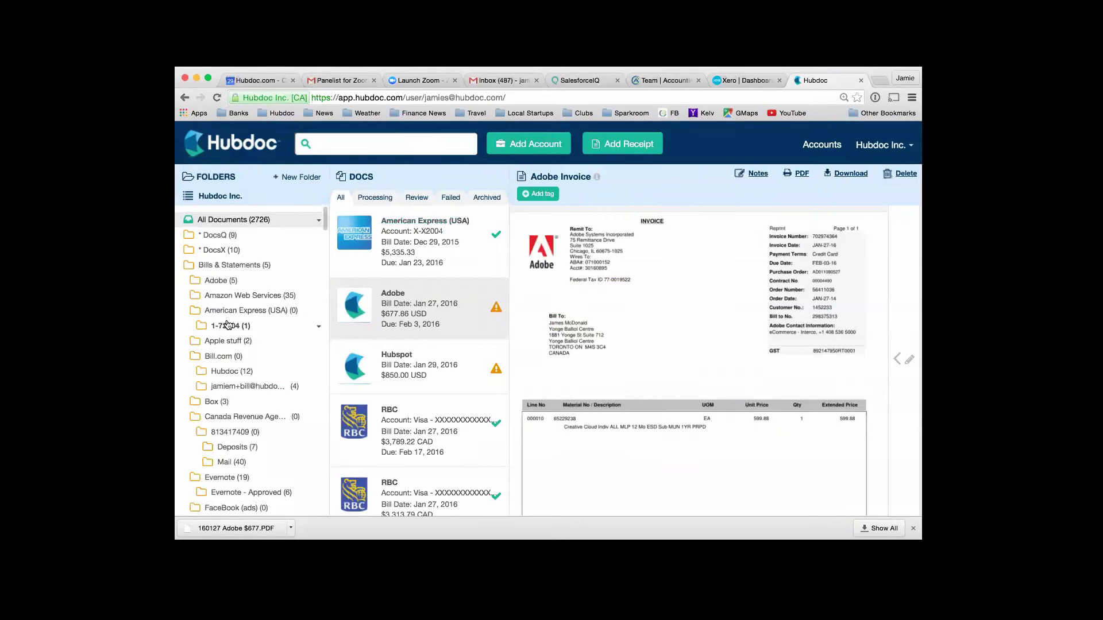
left_click(422, 224)
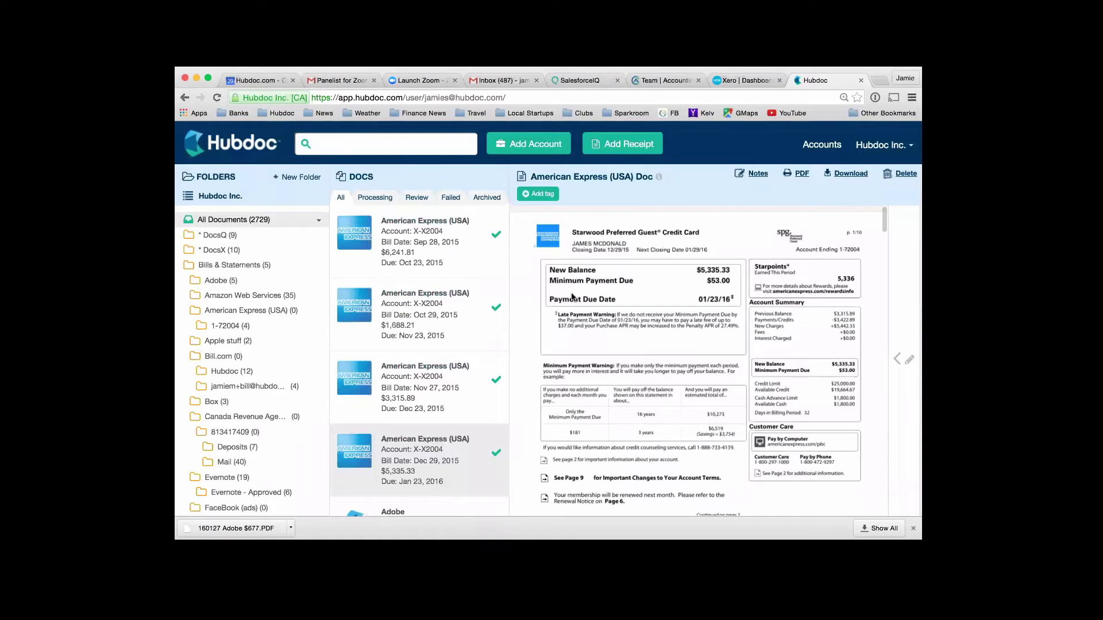
scroll(418, 297, "down", 2)
scroll(417, 298, "down", 2)
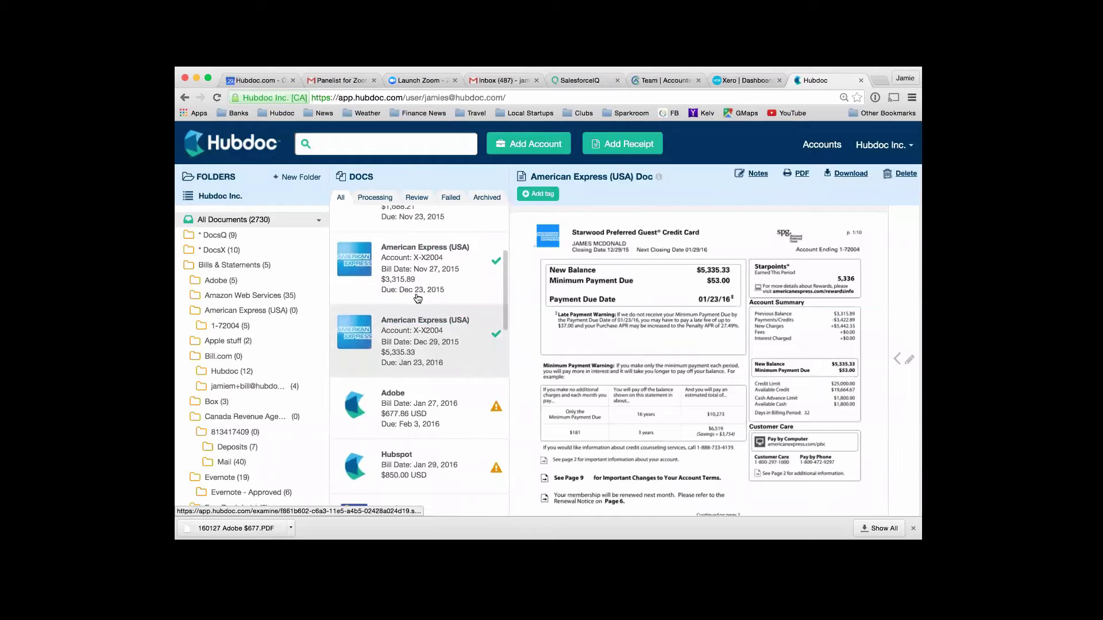
scroll(417, 297, "up", 2)
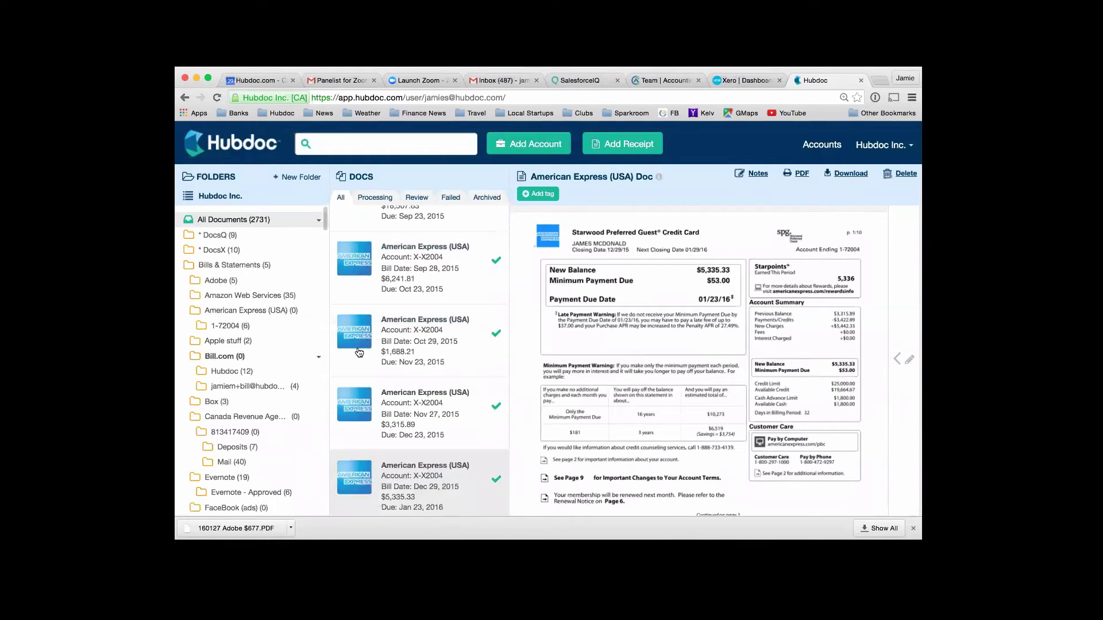
scroll(636, 322, "down", 3)
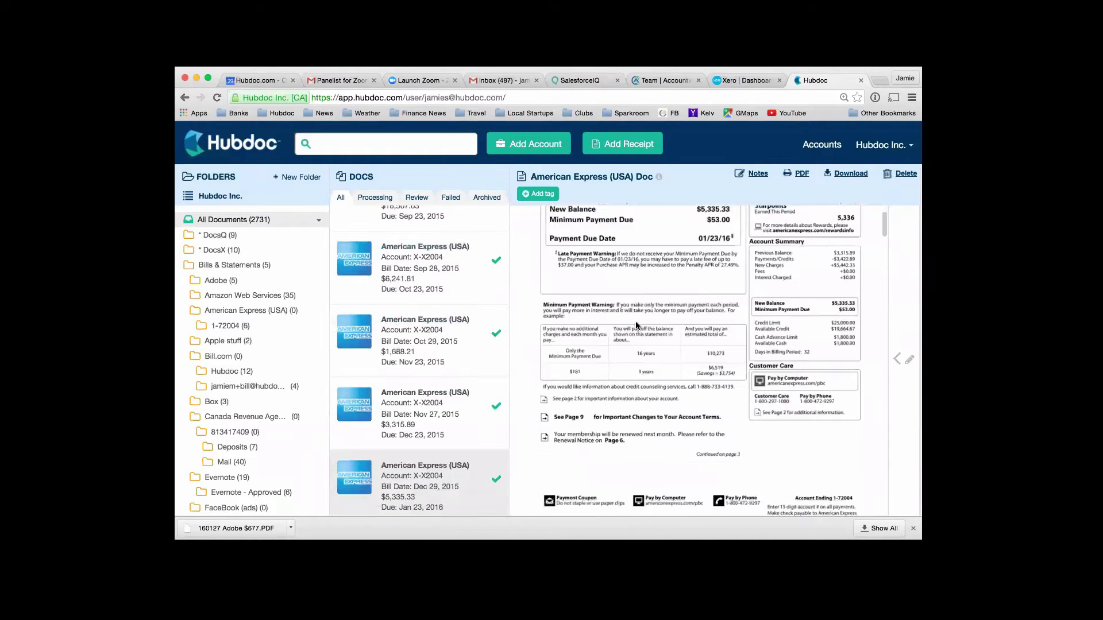
scroll(636, 325, "down", 5)
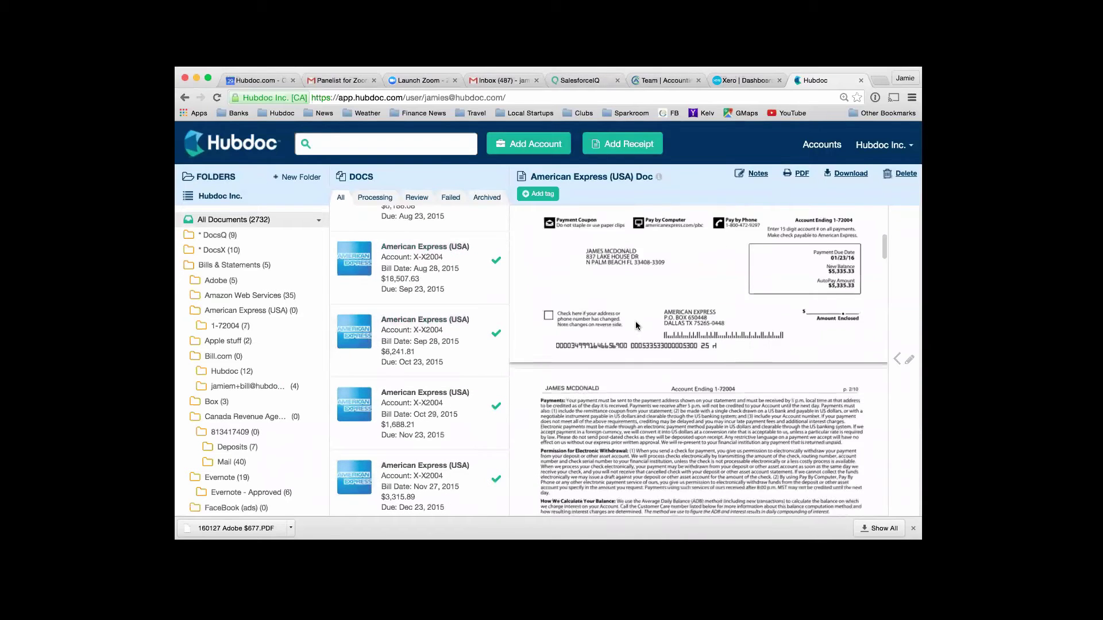
scroll(636, 326, "up", 4)
scroll(636, 326, "up", 4)
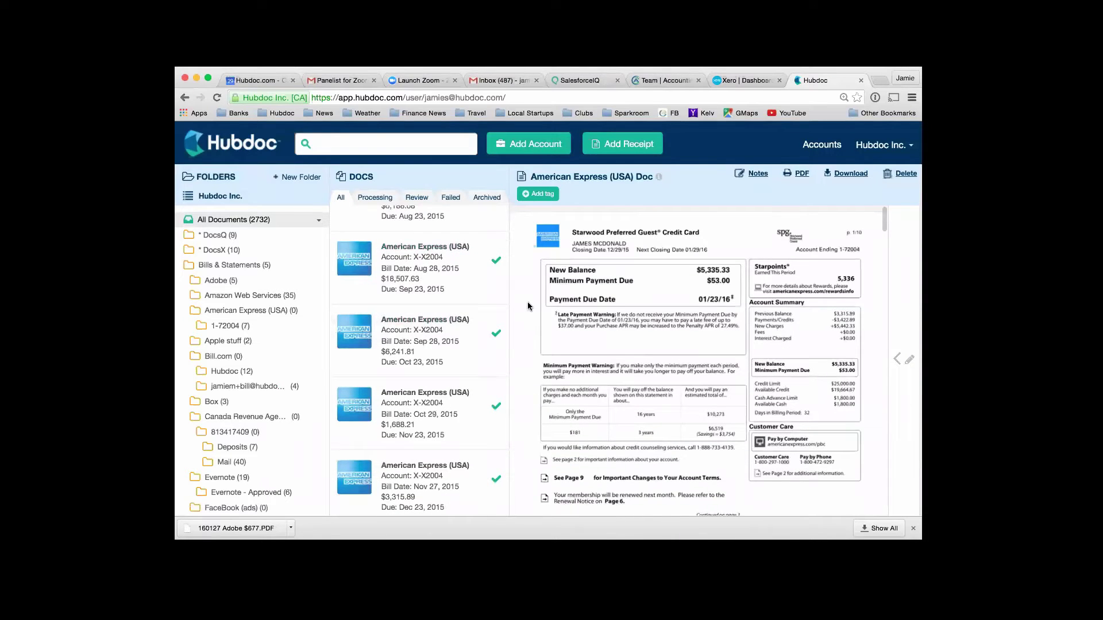
scroll(631, 267, "down", 3)
scroll(661, 277, "up", 3)
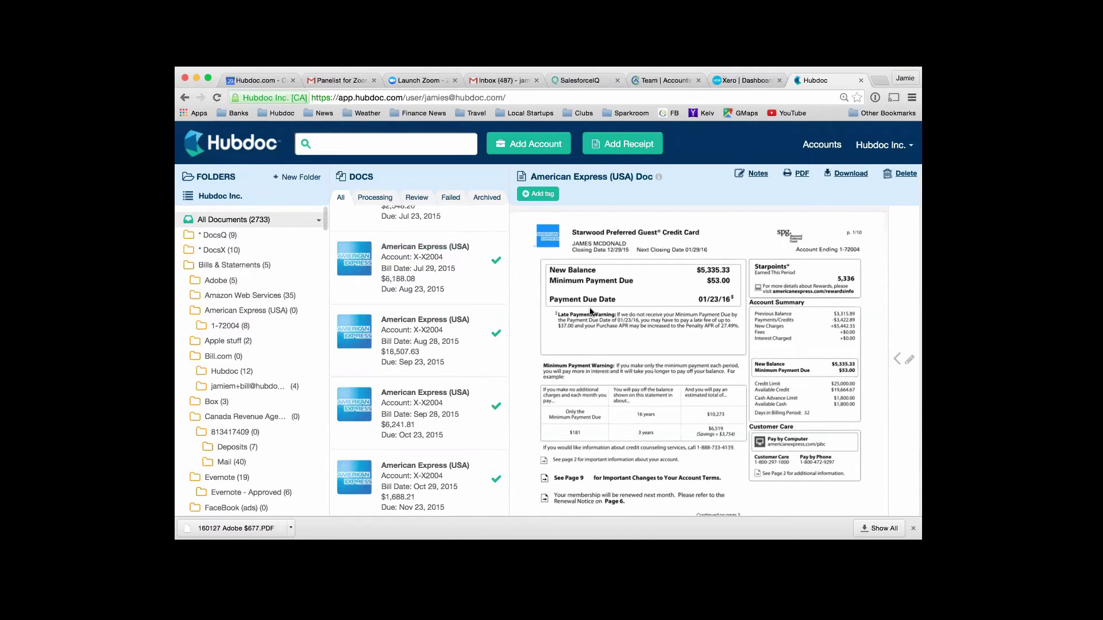
scroll(623, 318, "down", 2)
scroll(622, 318, "down", 1)
scroll(622, 313, "up", 5)
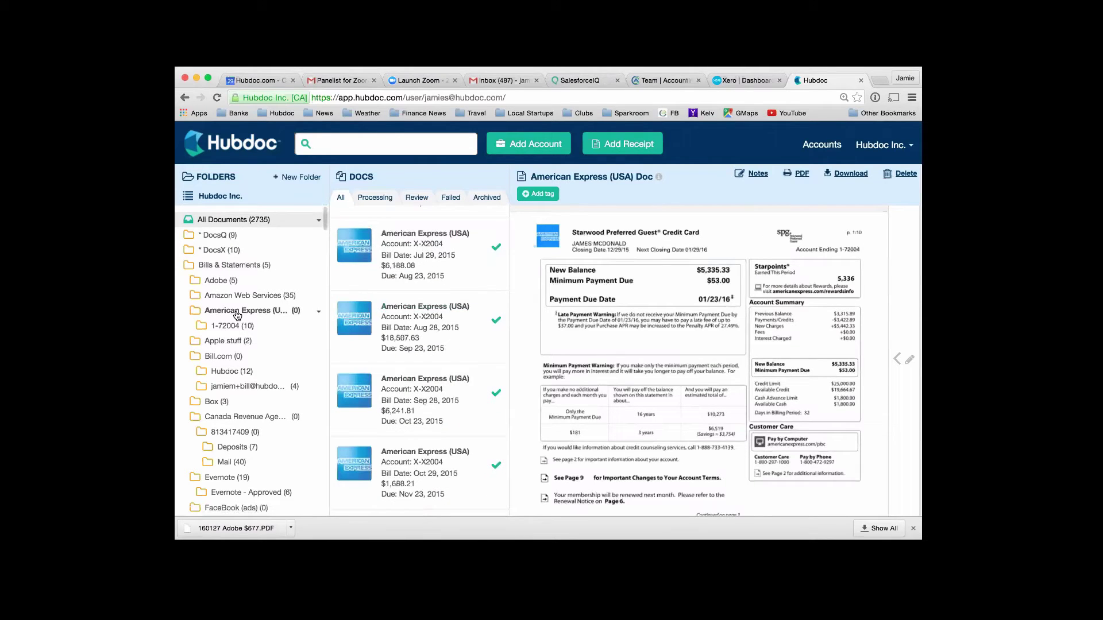
left_click(244, 224)
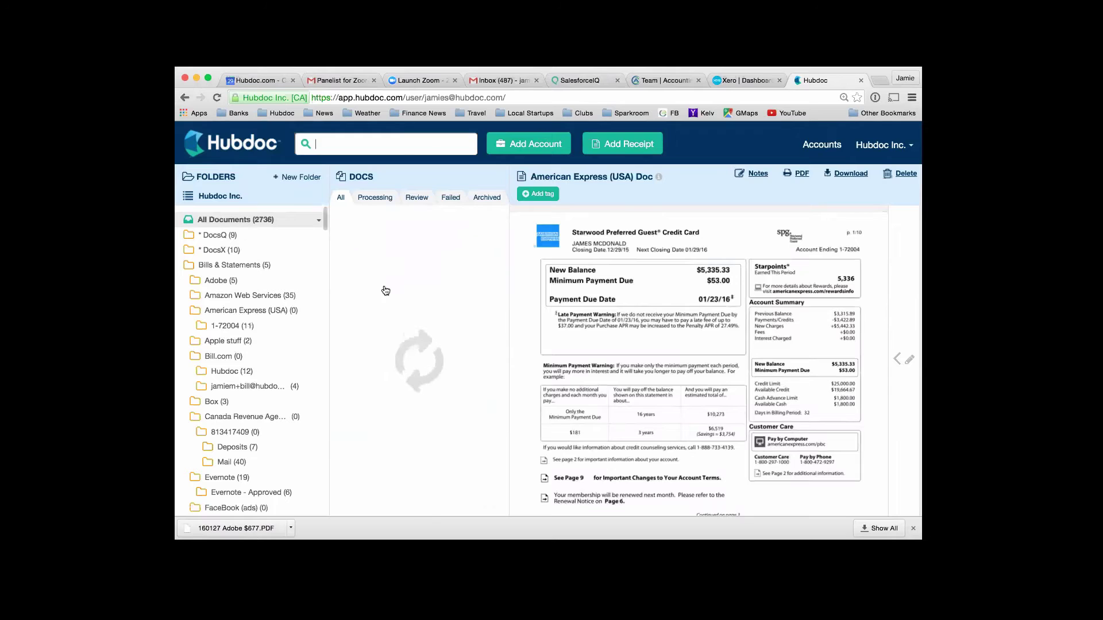
left_click(437, 305)
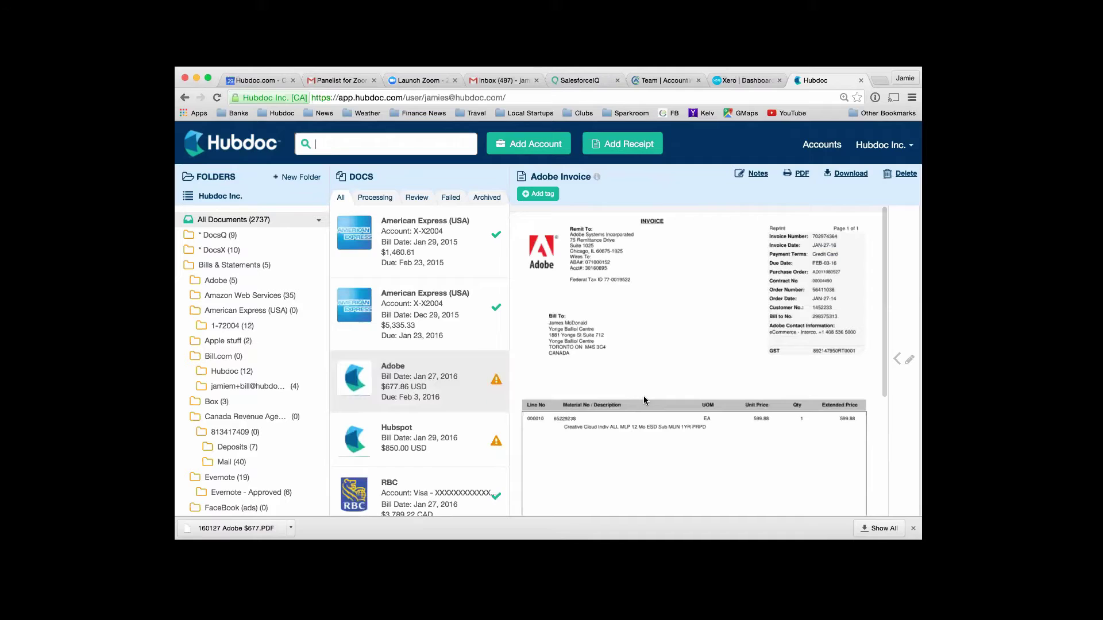
scroll(388, 433, "down", 3)
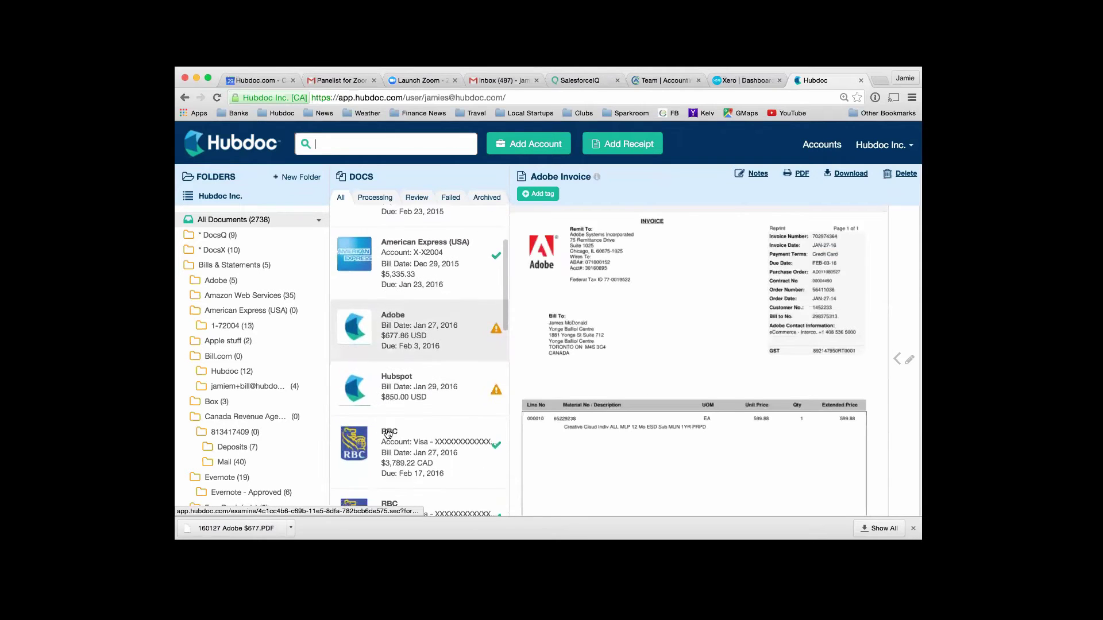
scroll(388, 433, "down", 3)
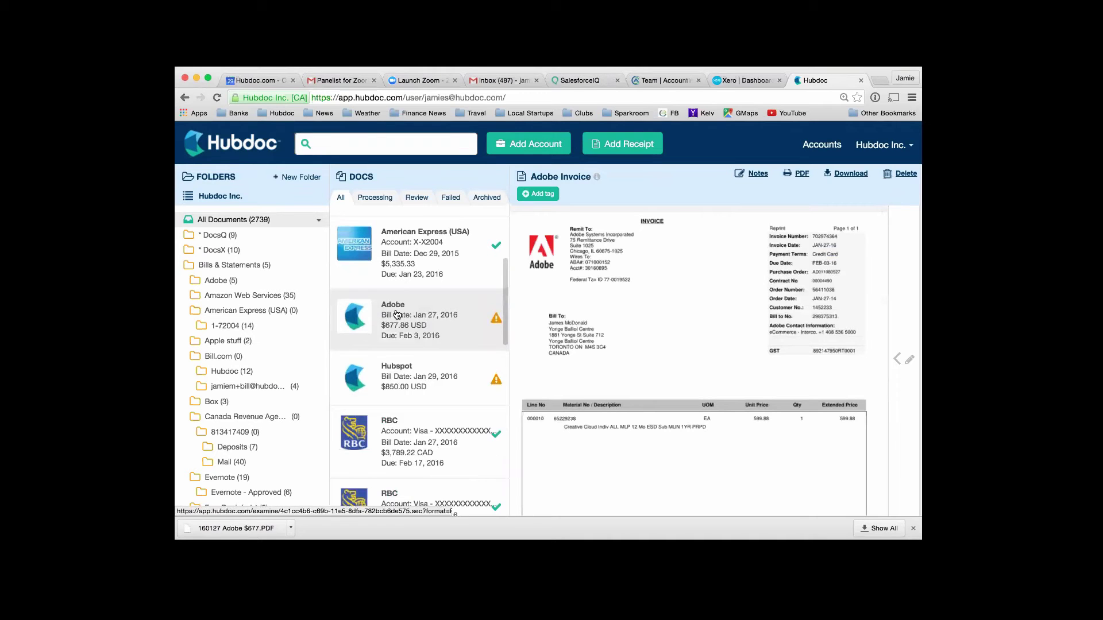
scroll(405, 396, "down", 4)
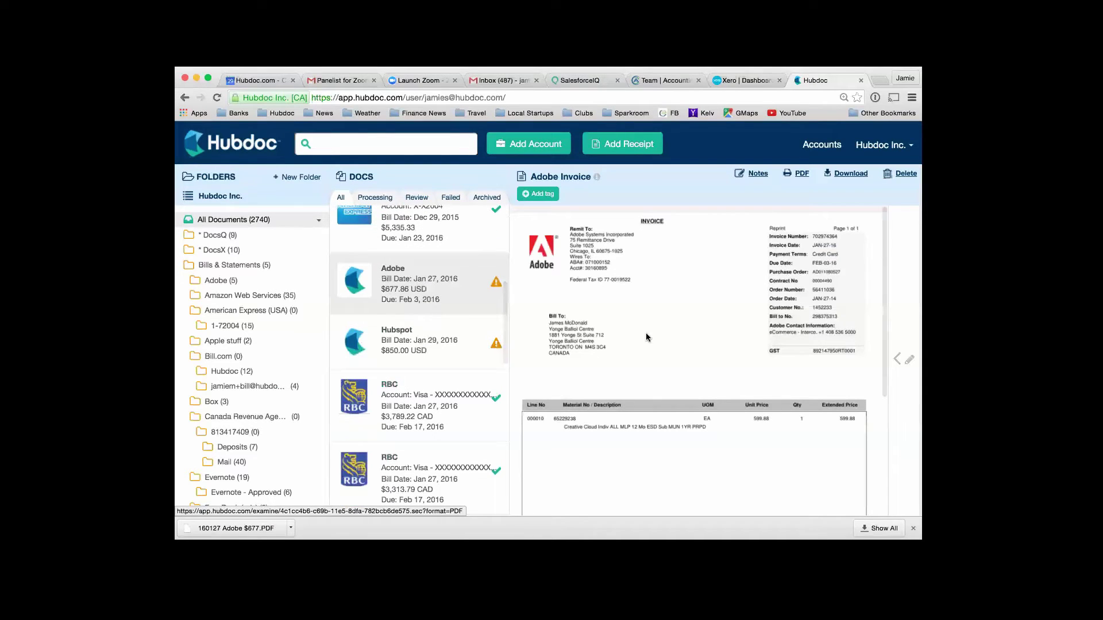
Open the Adobe invoice's details and publishing options
left_click(898, 362)
scroll(835, 388, "down", 5)
scroll(835, 388, "down", 3)
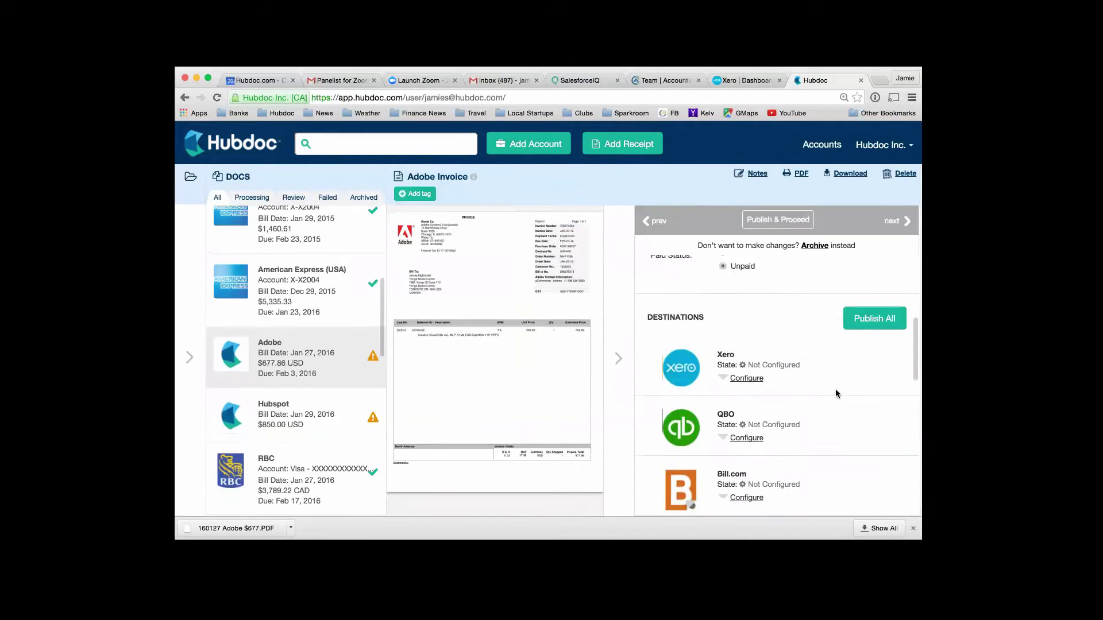
scroll(836, 388, "up", 3)
scroll(835, 389, "up", 3)
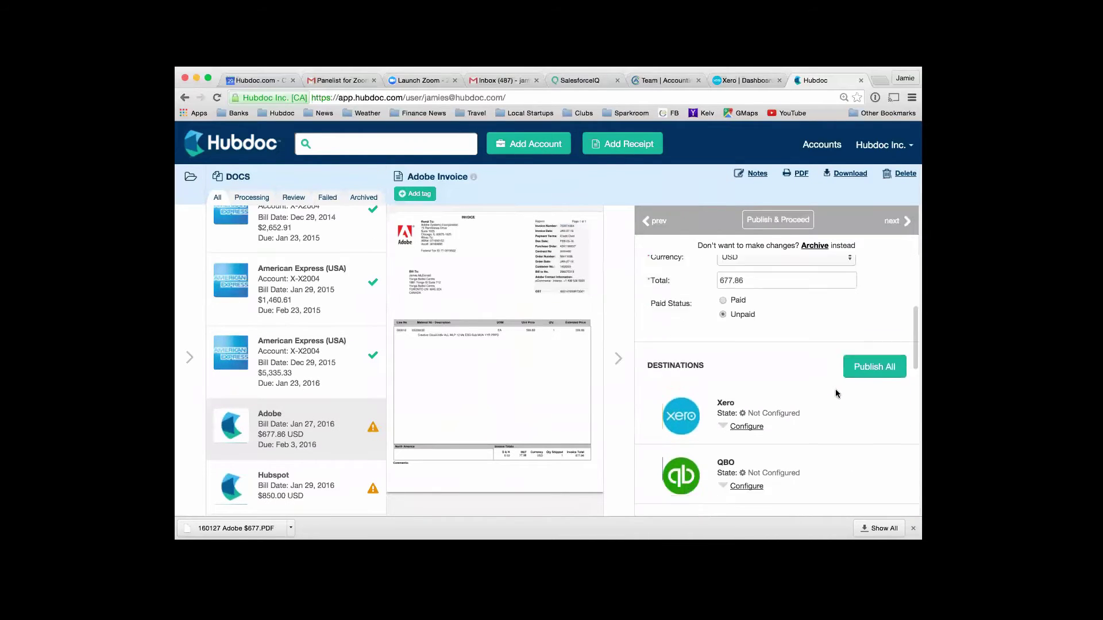
scroll(835, 389, "down", 1)
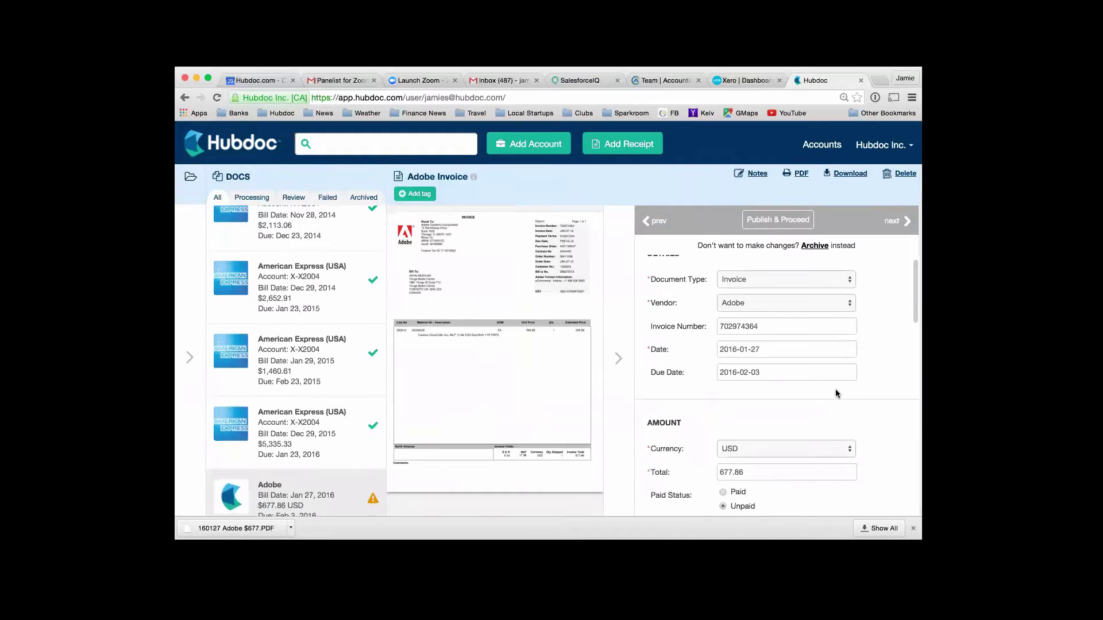
scroll(772, 364, "down", 5)
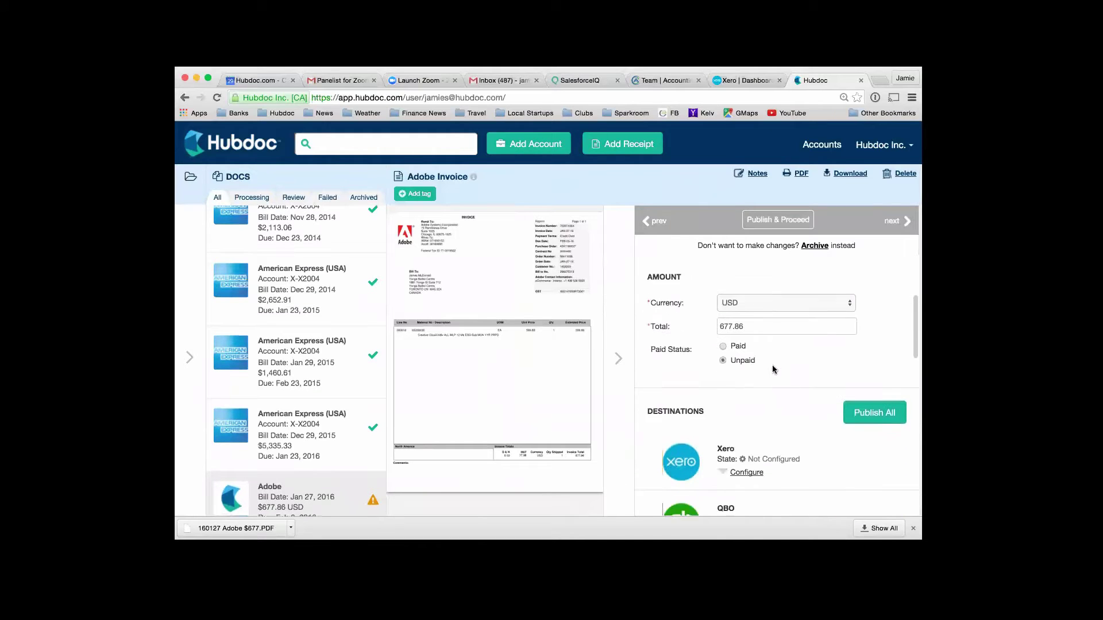
Set the Xero account code to 486 - Software and the contact to Adobe
left_click(747, 433)
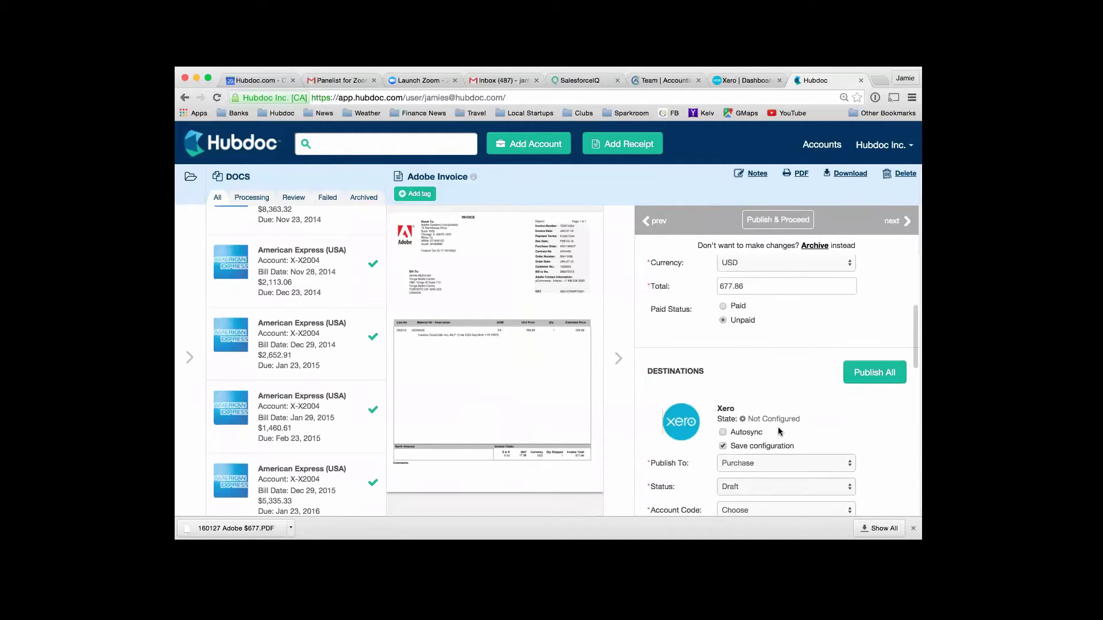
scroll(778, 427, "down", 4)
left_click(752, 323)
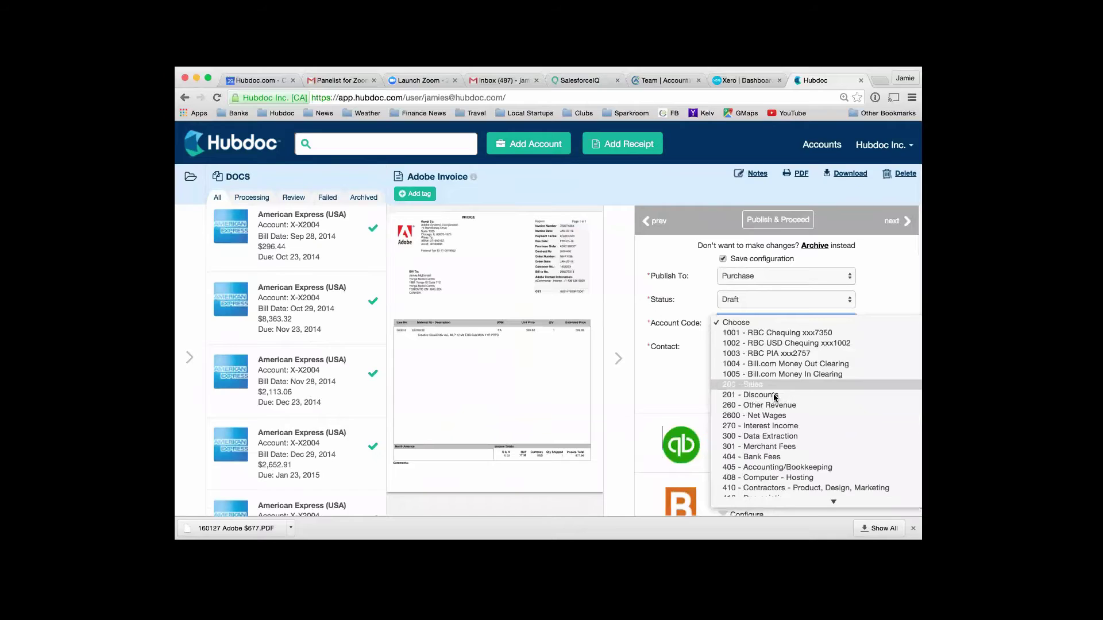
scroll(773, 402, "down", 5)
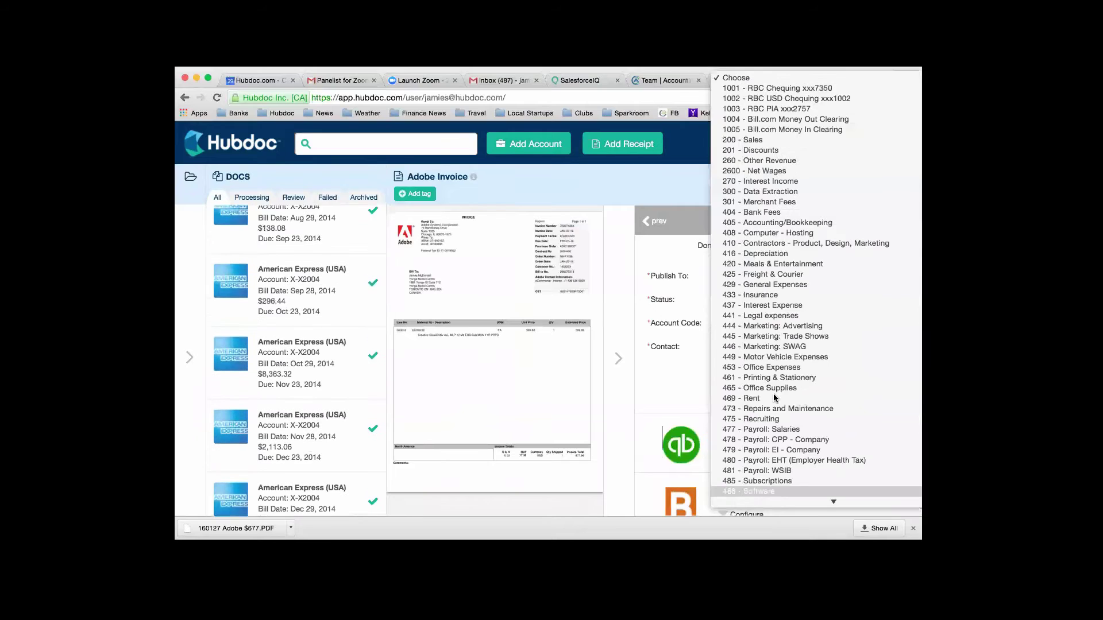
left_click(770, 491)
left_click(787, 346)
type("adobe")
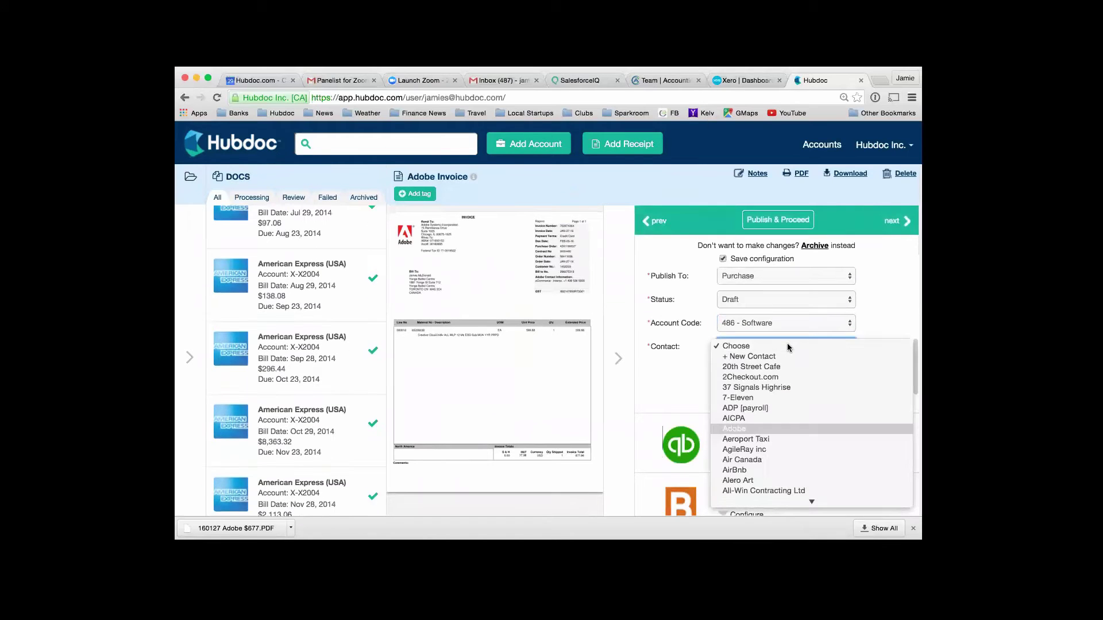
key("Return")
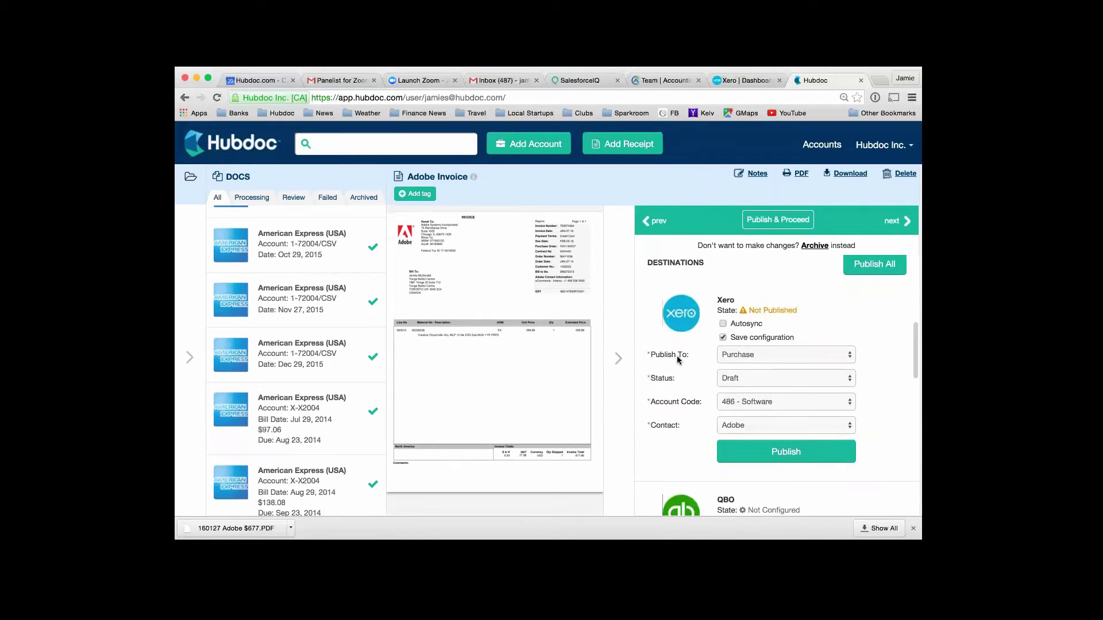
scroll(678, 360, "down", 3)
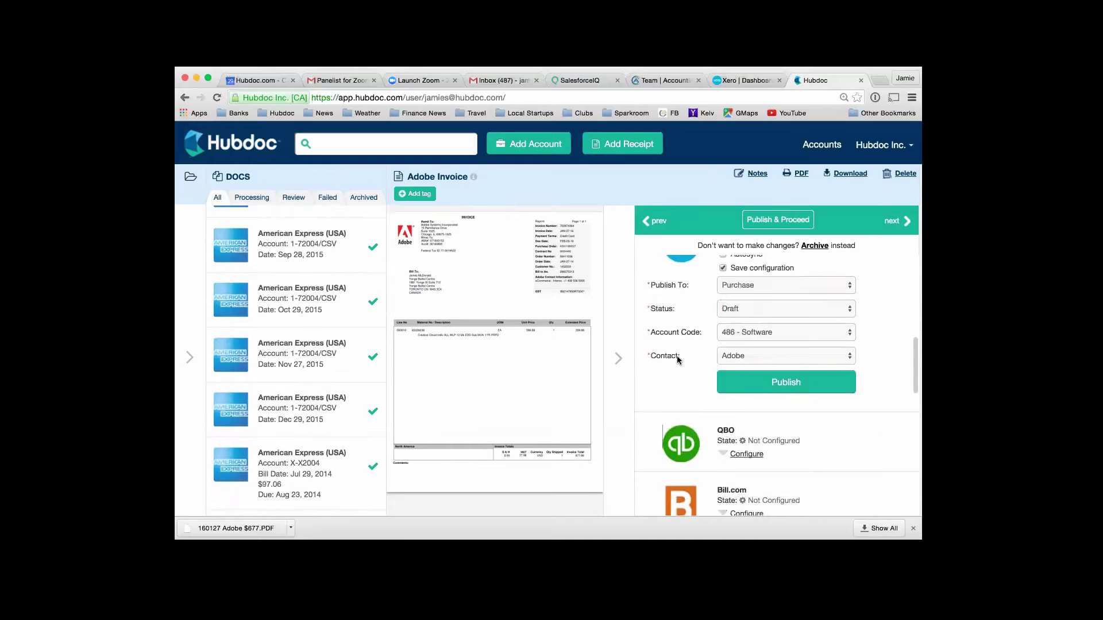
Set the QBO account to Software and the vendor to Adobe
left_click(746, 390)
scroll(747, 415, "down", 3)
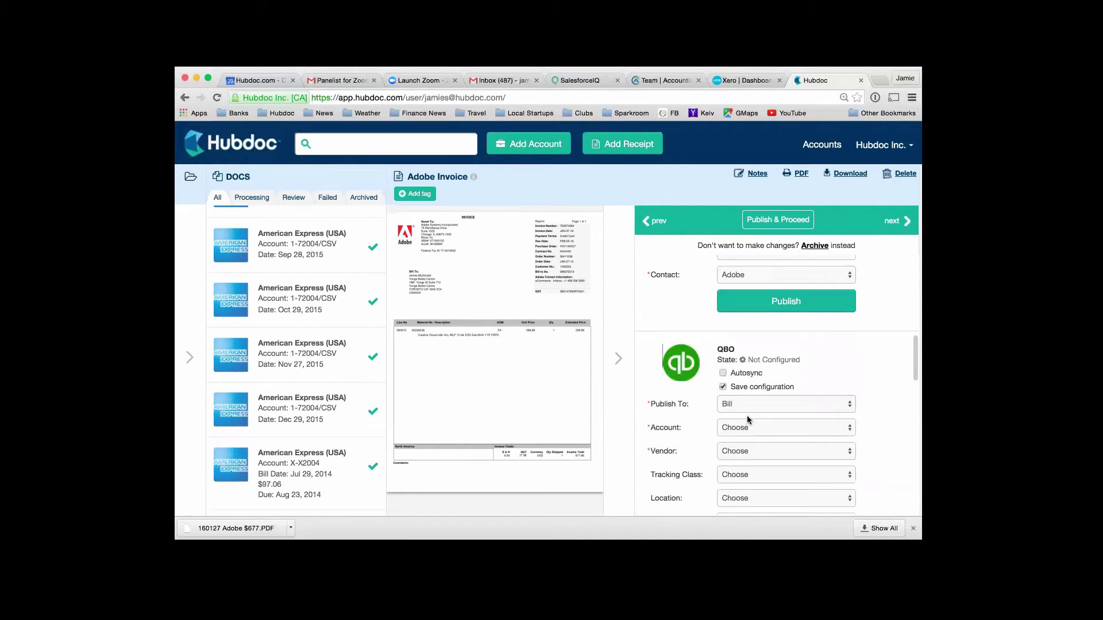
left_click(794, 325)
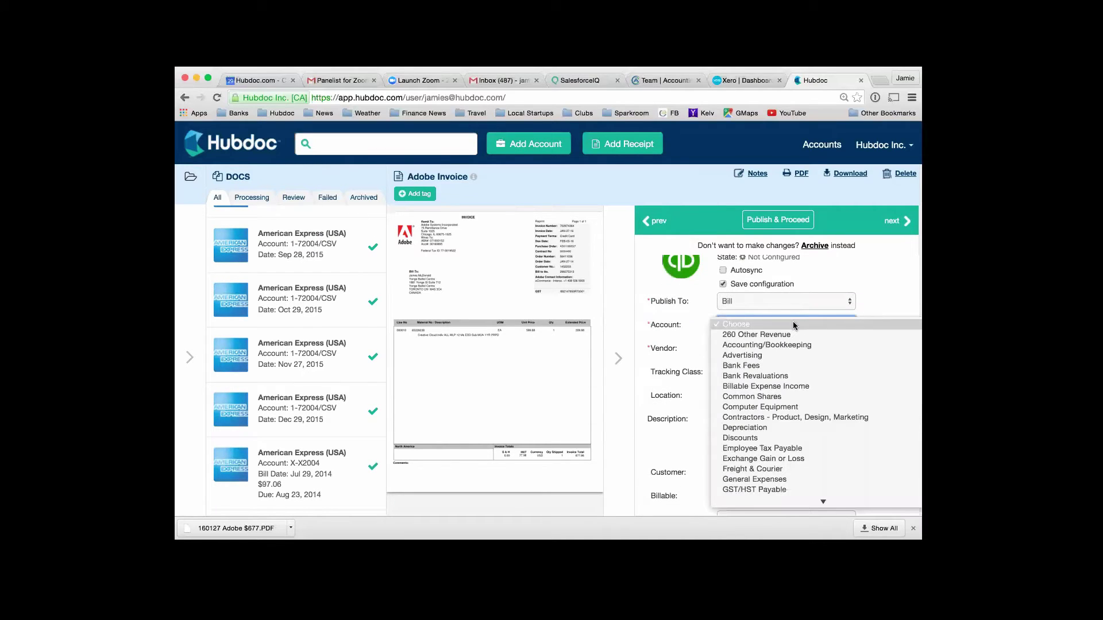
type("so")
key("Return")
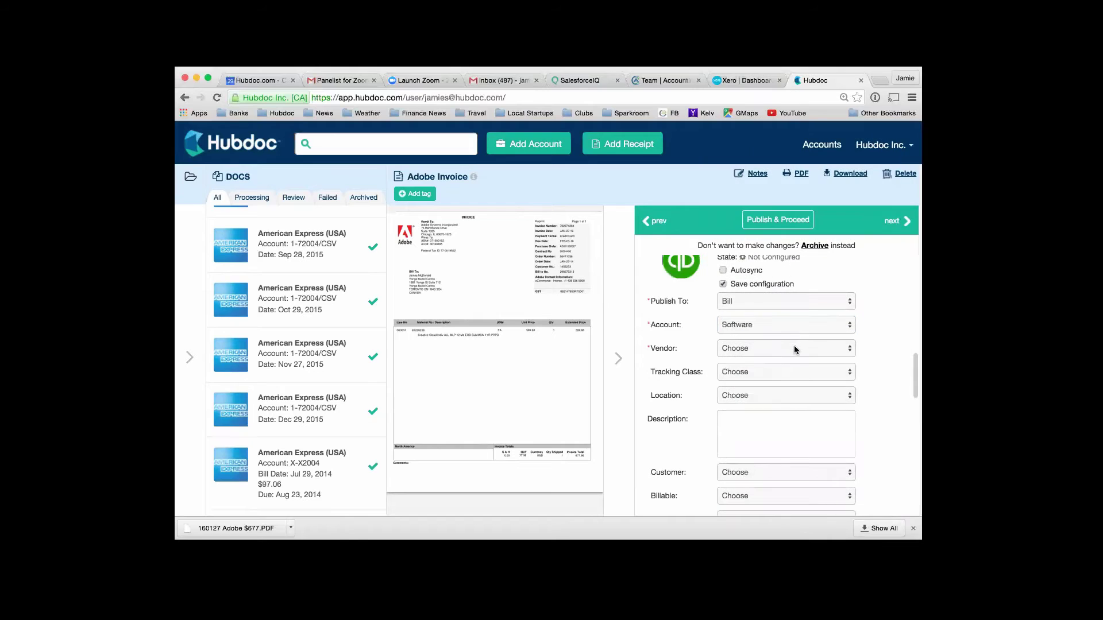
left_click(795, 349)
type("ado")
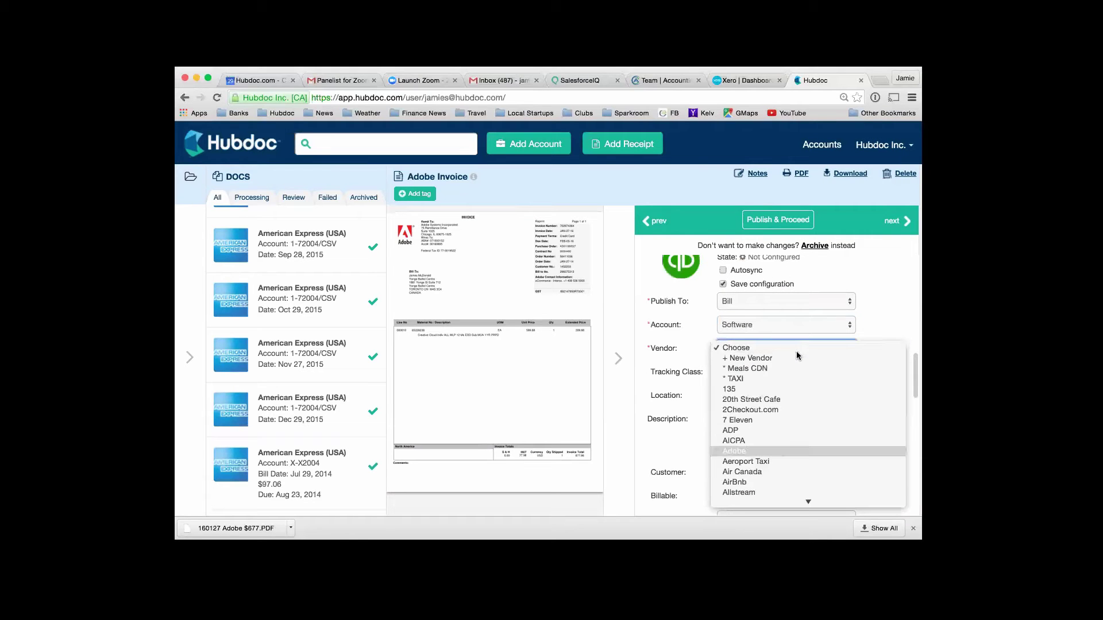
key("Return")
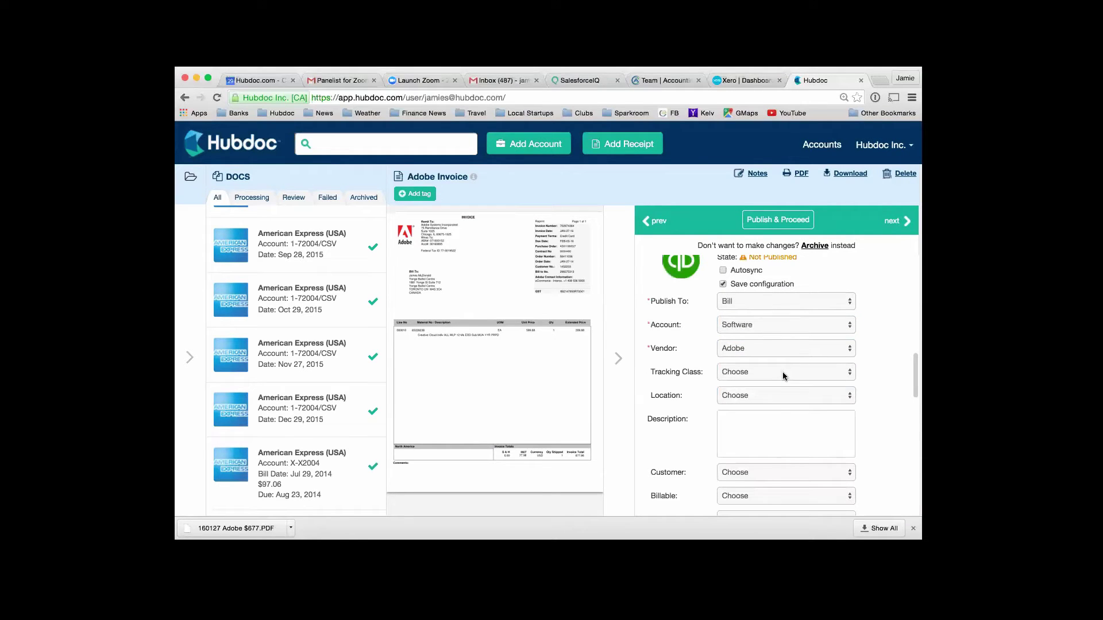
Describe the bill as 'Adobe creative cloud.' and publish the invoice to QBO and Xero
left_click(766, 426)
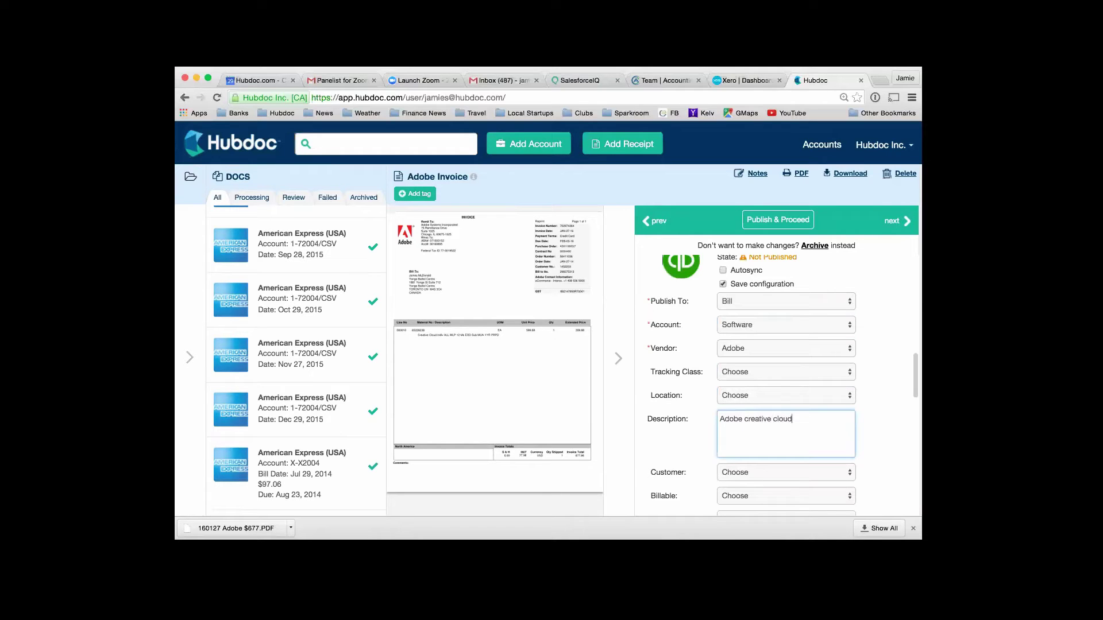
scroll(773, 442, "down", 3)
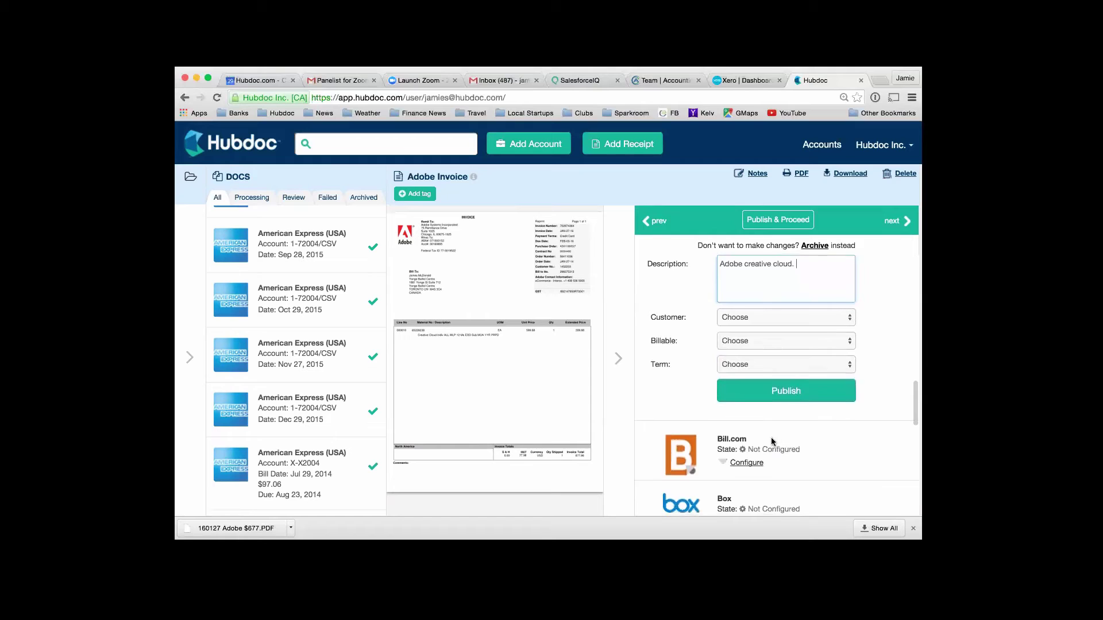
scroll(684, 350, "up", 1)
scroll(684, 350, "up", 1)
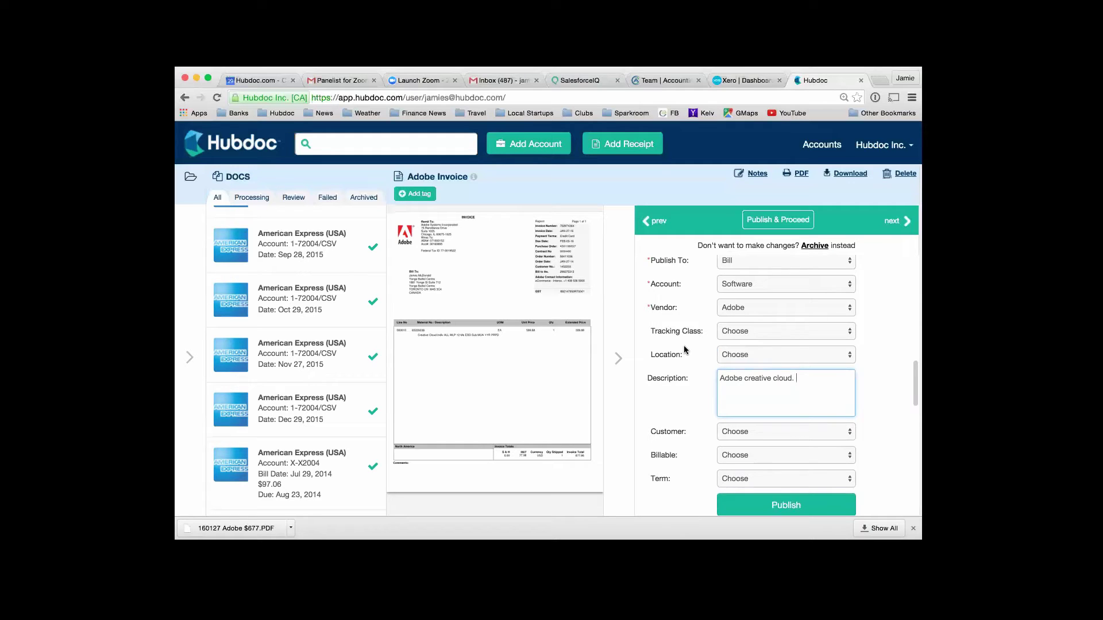
scroll(737, 353, "down", 1)
left_click(770, 477)
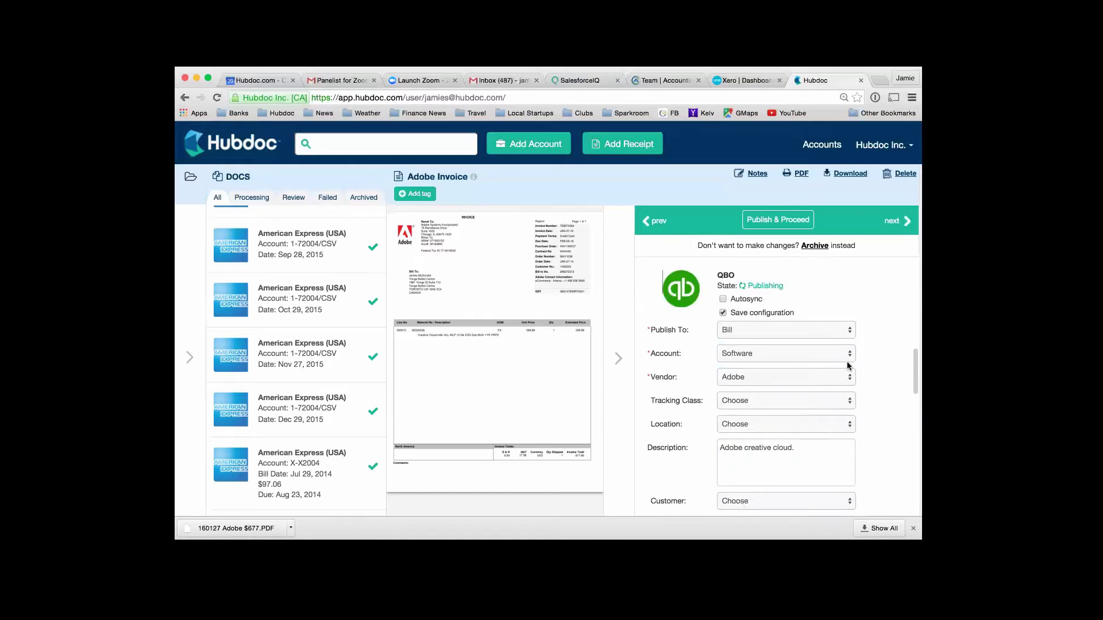
left_click(810, 348)
Close the publishing options to restore the Folders panel, then open a new browser tab
scroll(896, 346, "down", 8)
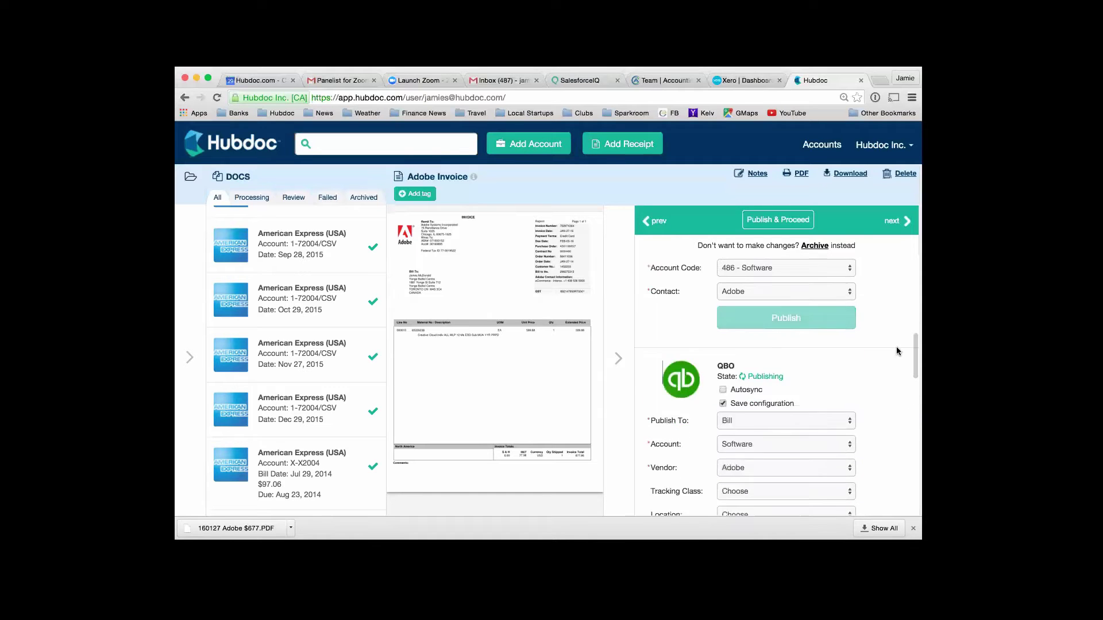
scroll(896, 346, "down", 1)
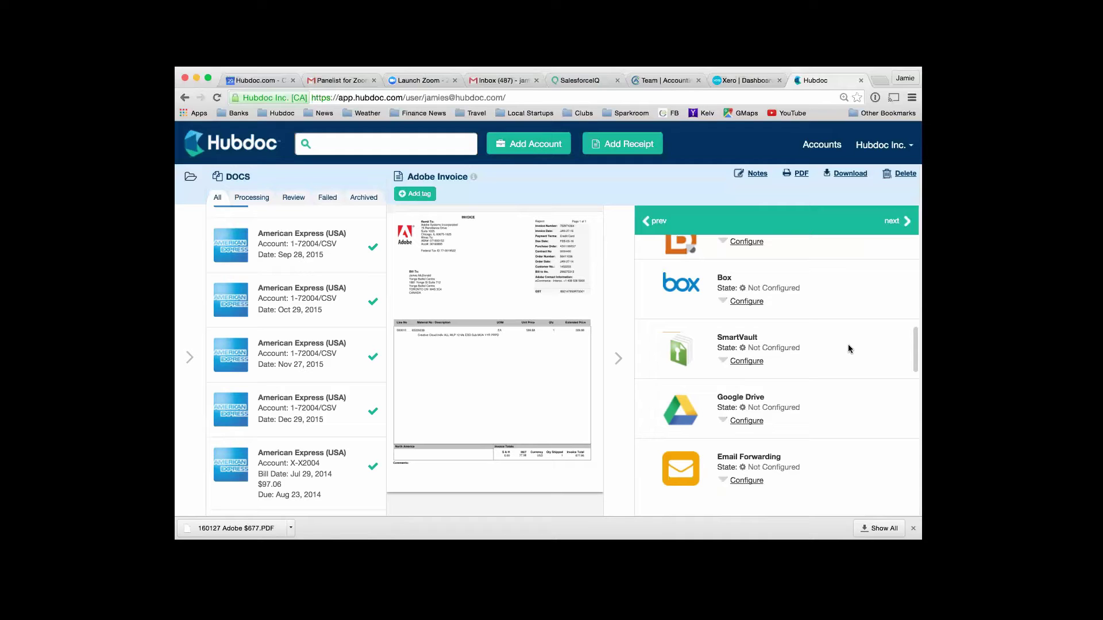
left_click(189, 362)
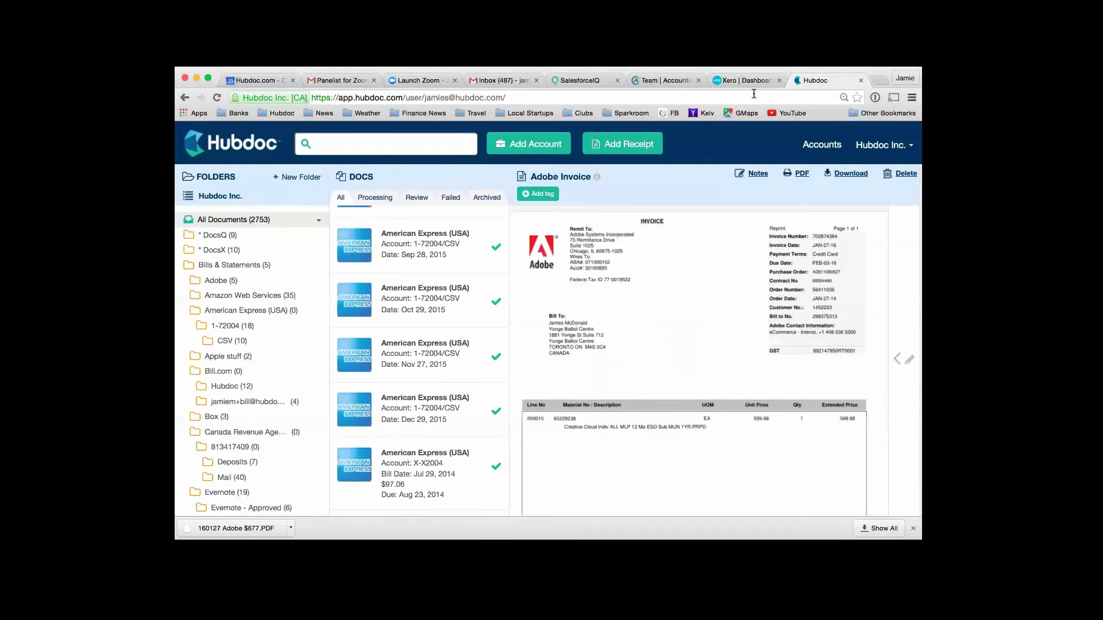
key("super+t")
Go to the QuickBooks website in the new tab
type("www.hubdoc.com")
key("Return")
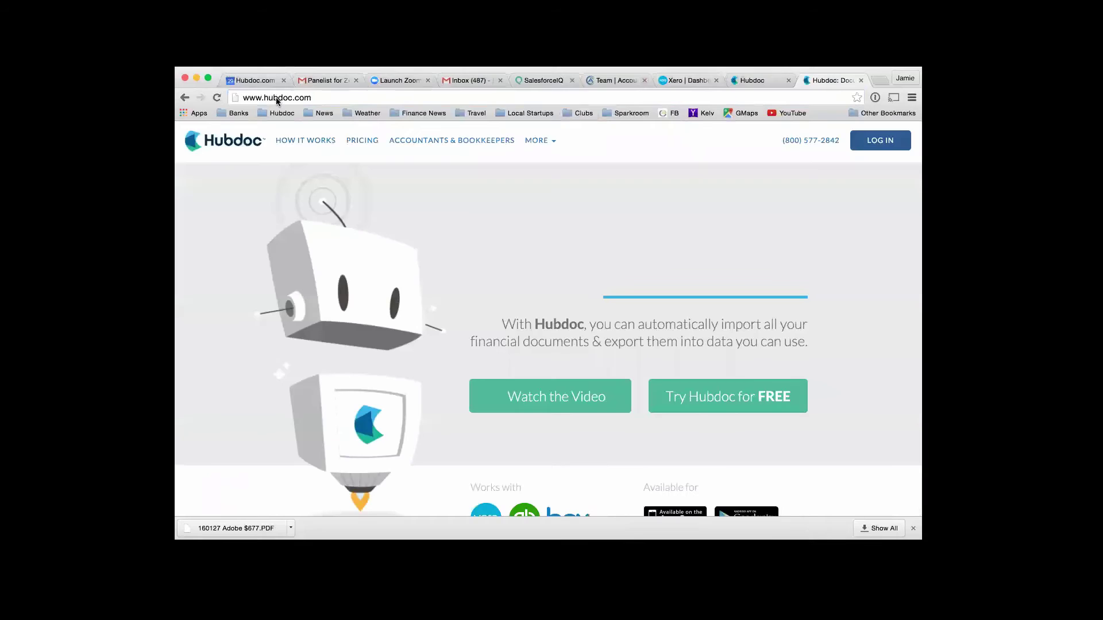
double_click(276, 97)
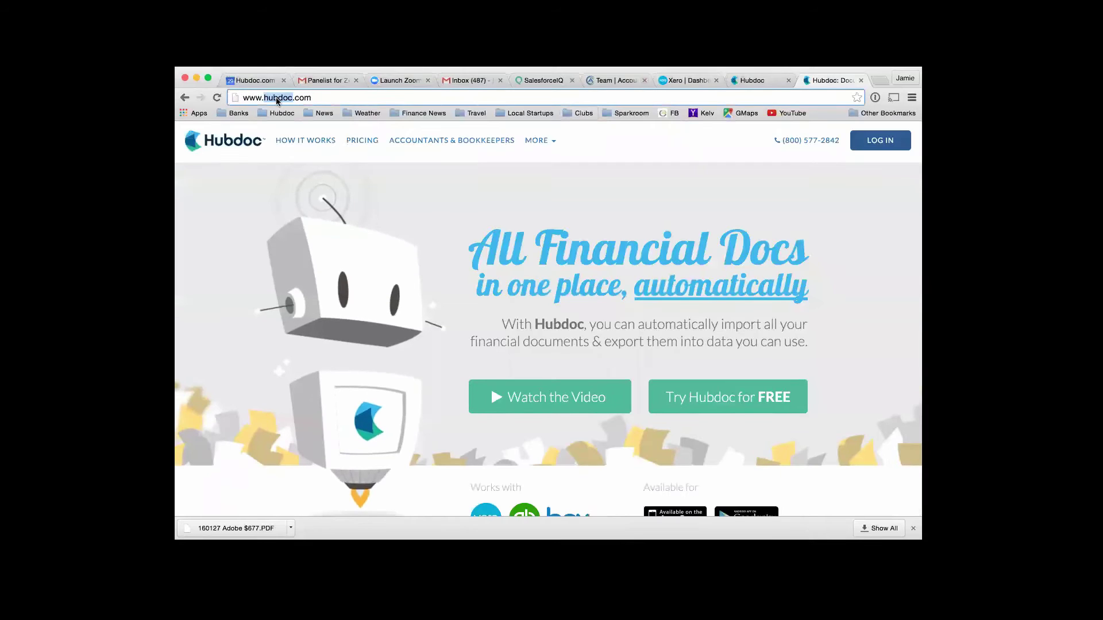
key("Right")
key("Right")
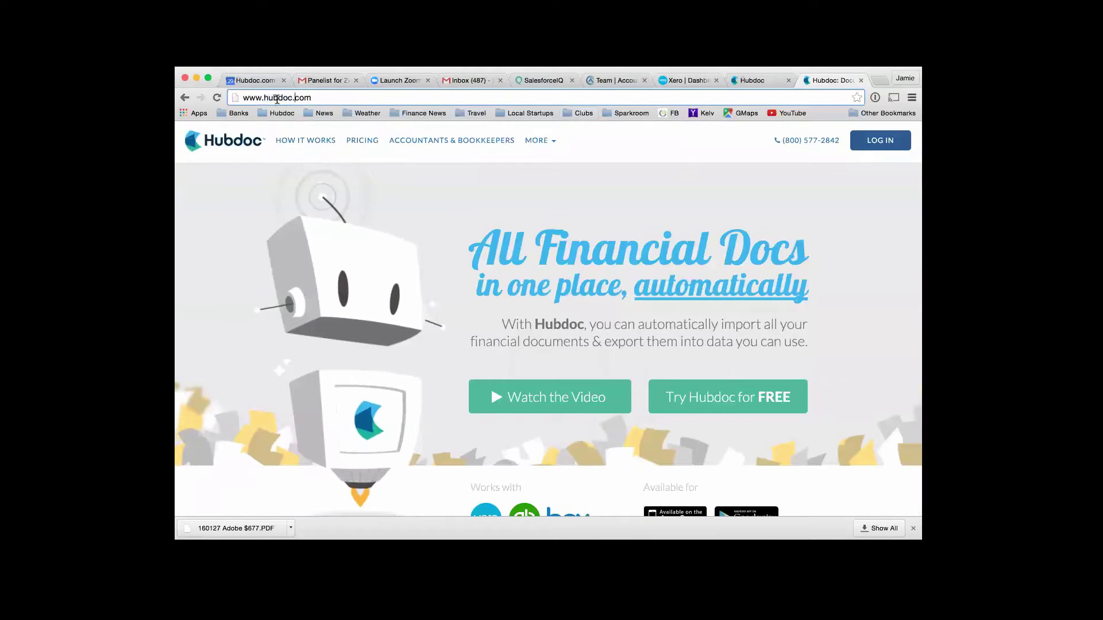
key("super+a")
key("BackSpace")
type("quick")
key("Return")
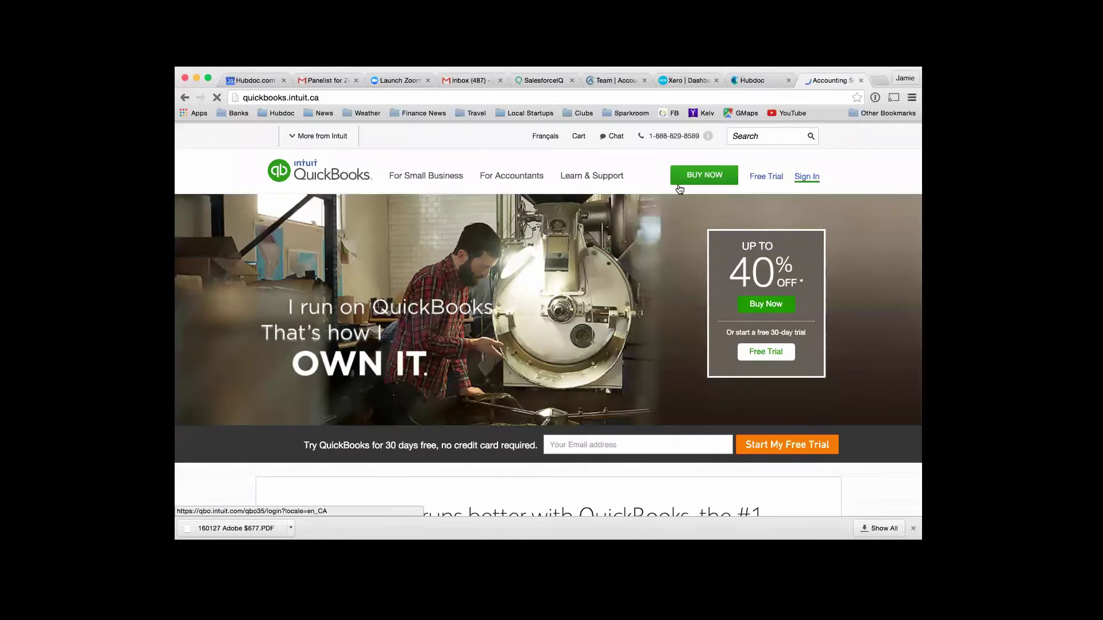
Sign in to QuickBooks Online Accountant and open the New Hubdoc client's books
left_click(679, 190)
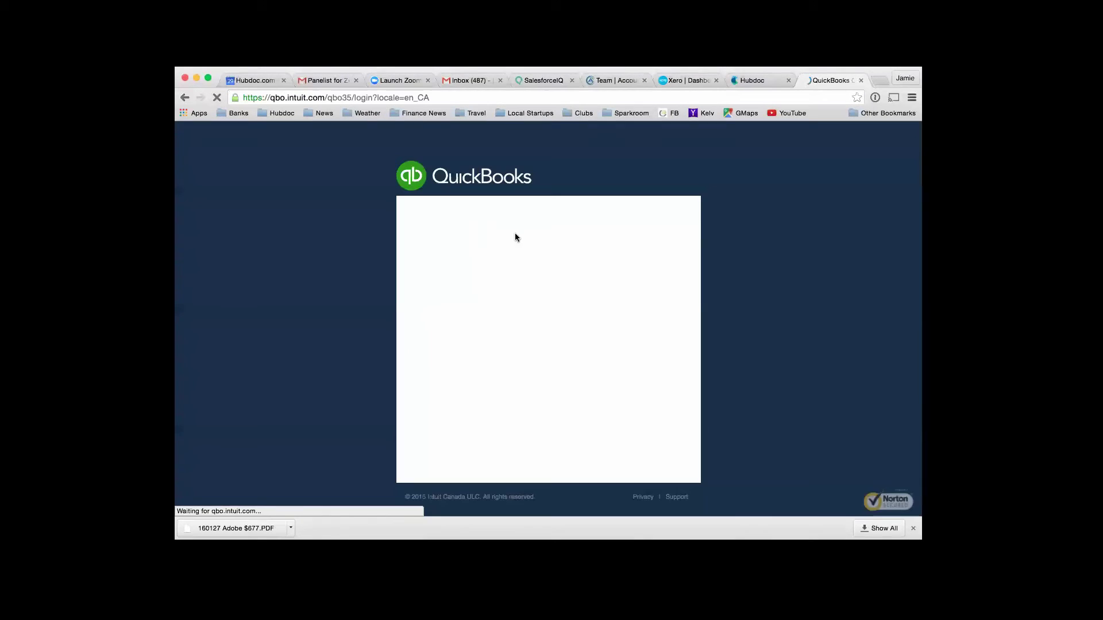
type("••••")
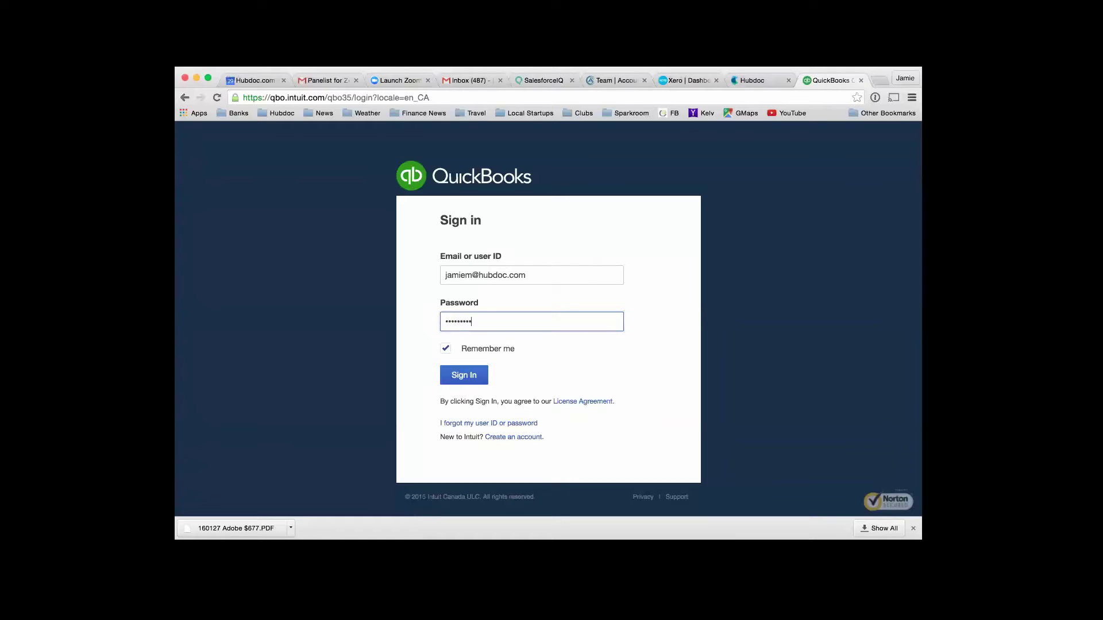
key("Return")
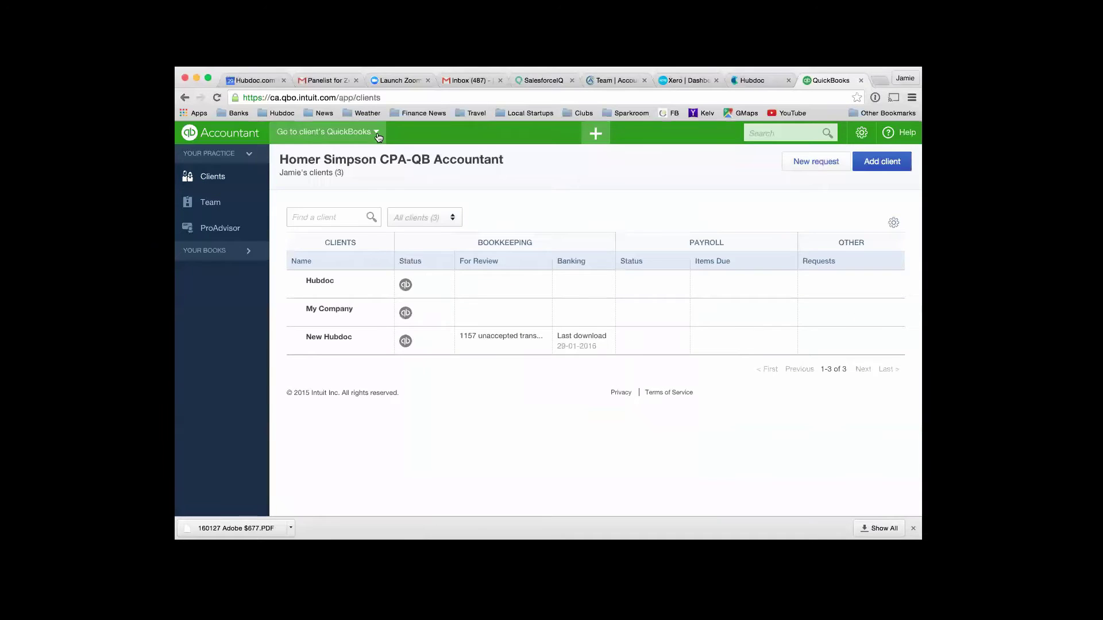
left_click(377, 137)
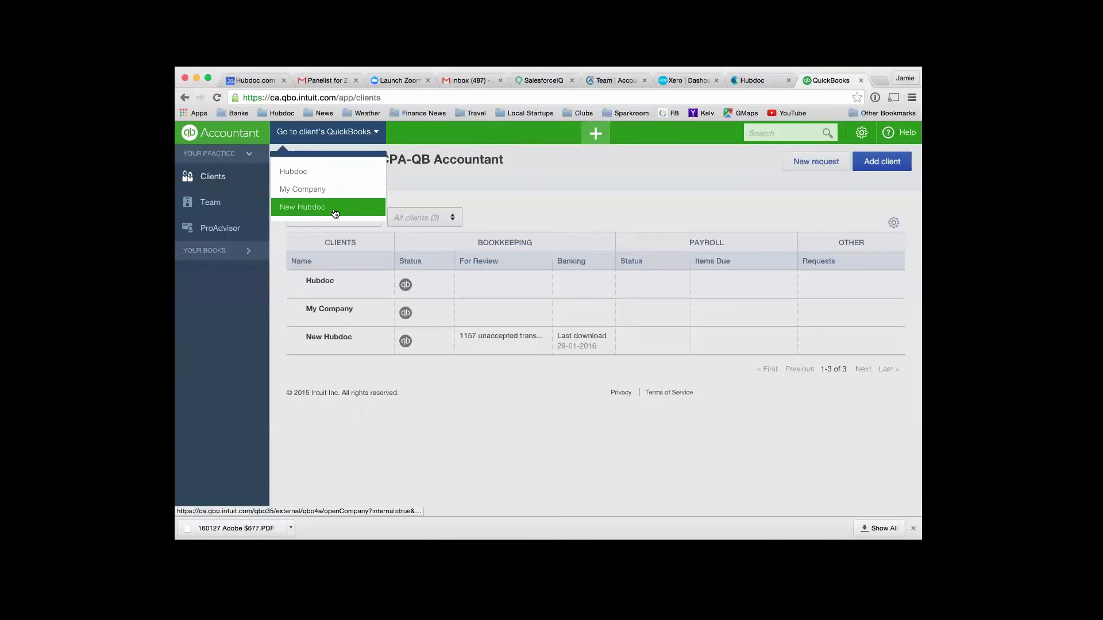
left_click(335, 208)
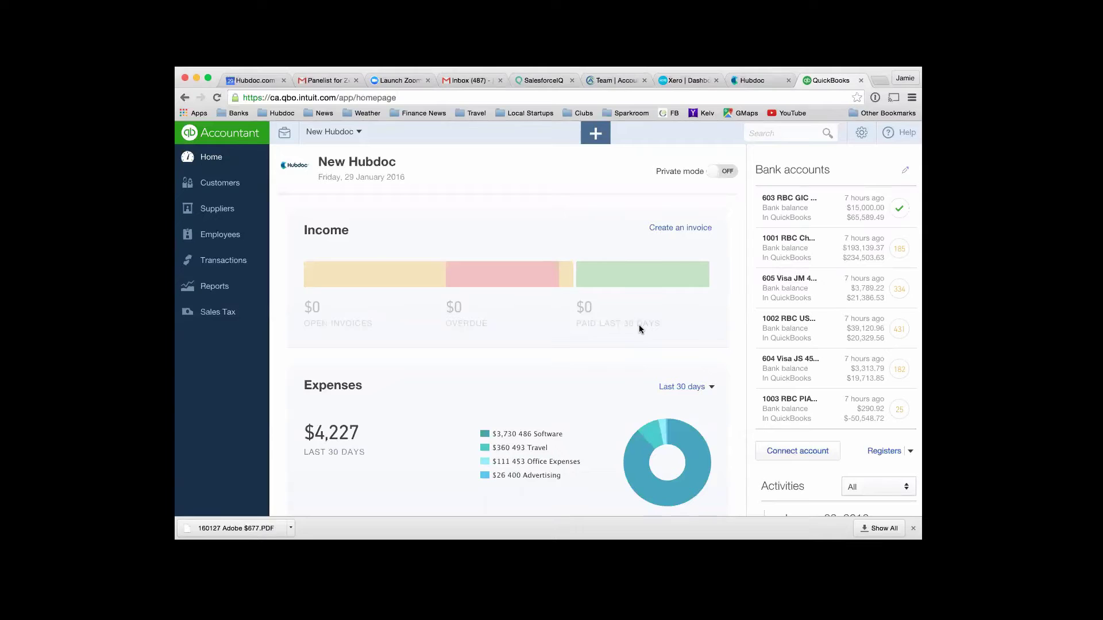
Open the $677.86 Adobe bill dated 27-01-2016 from Transactions > Expenses
left_click(252, 260)
left_click(222, 319)
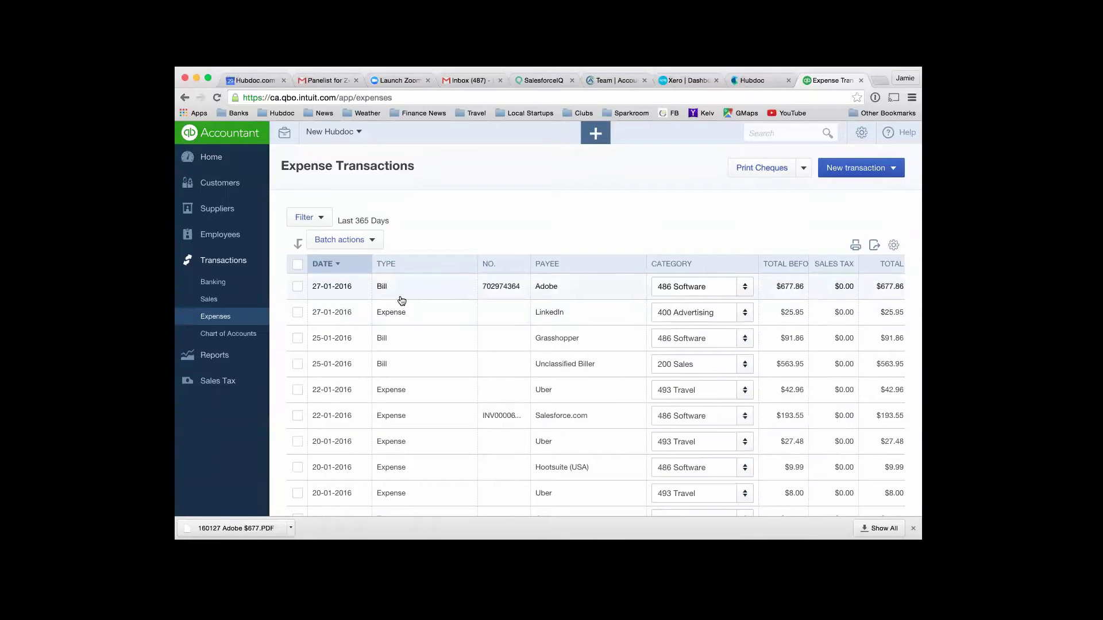
left_click(406, 291)
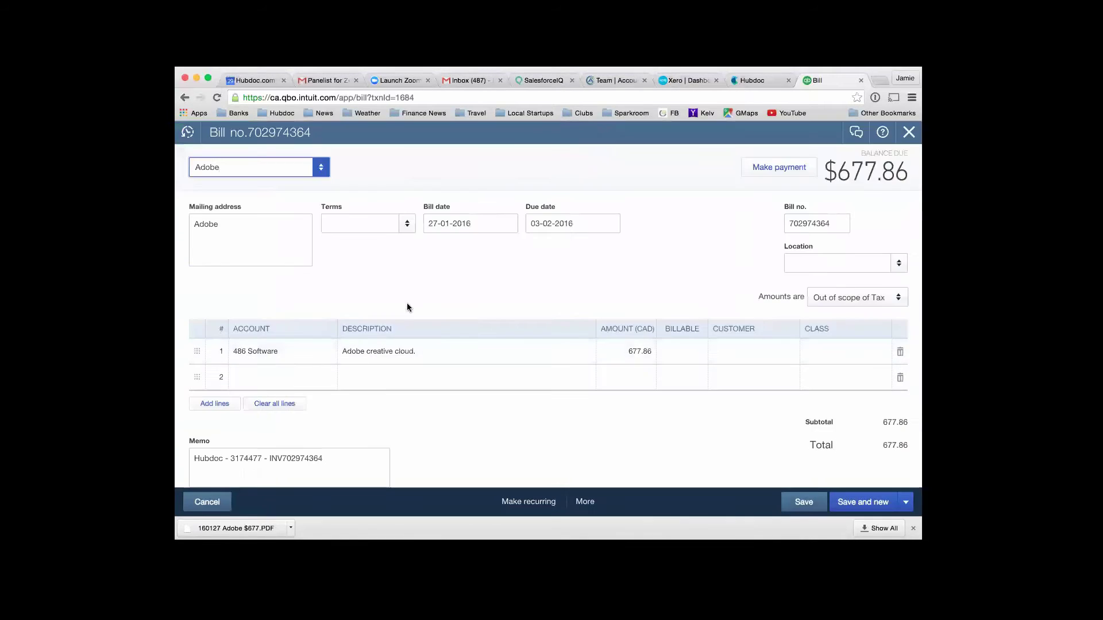
scroll(435, 378, "down", 8)
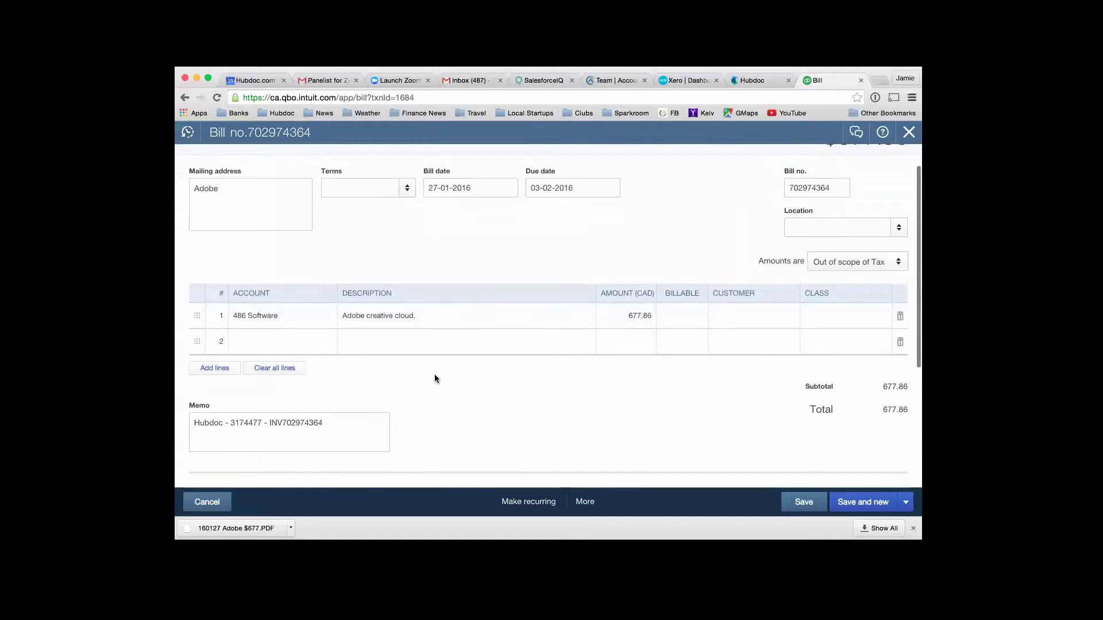
scroll(443, 391, "up", 8)
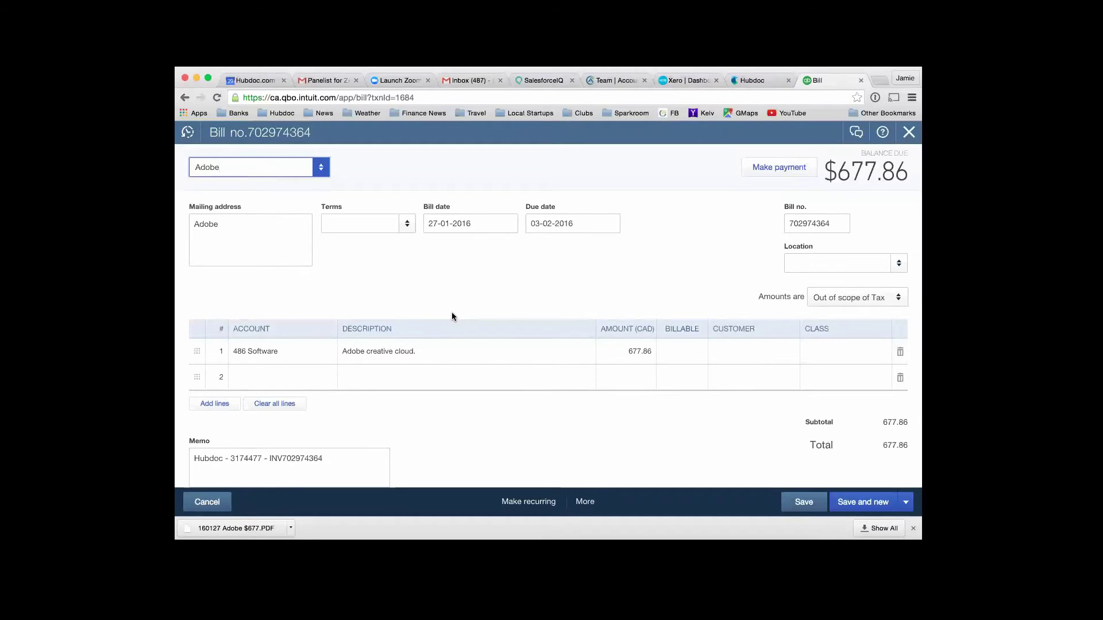
Scroll through the bill to check its 486 Software line and 'Adobe creative cloud.' description
scroll(461, 486, "down", 1)
scroll(460, 326, "down", 5)
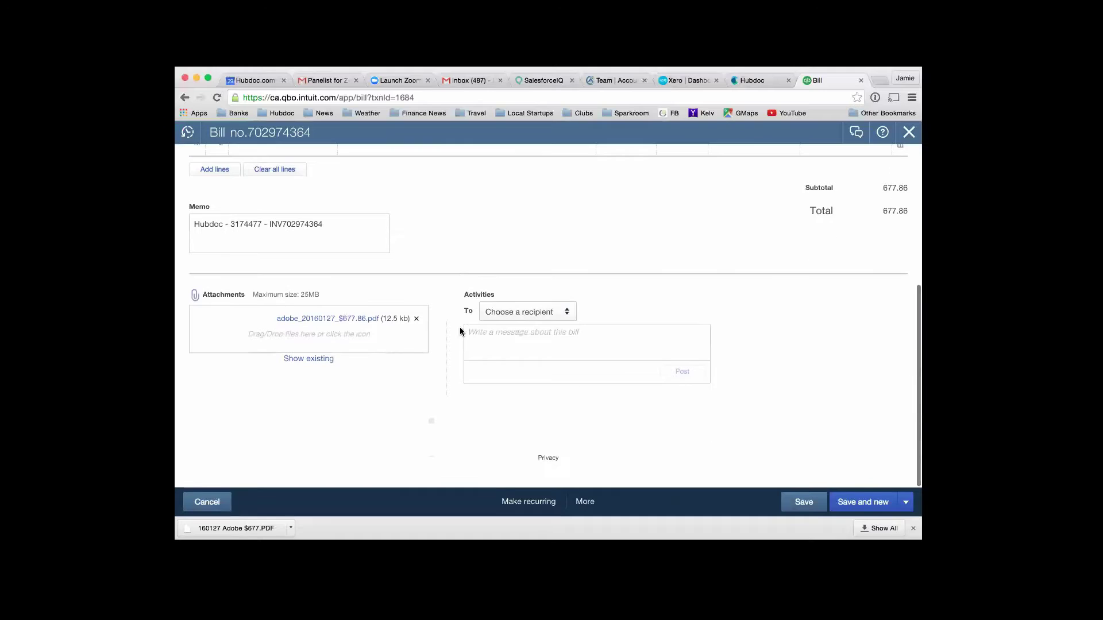
scroll(563, 268, "up", 5)
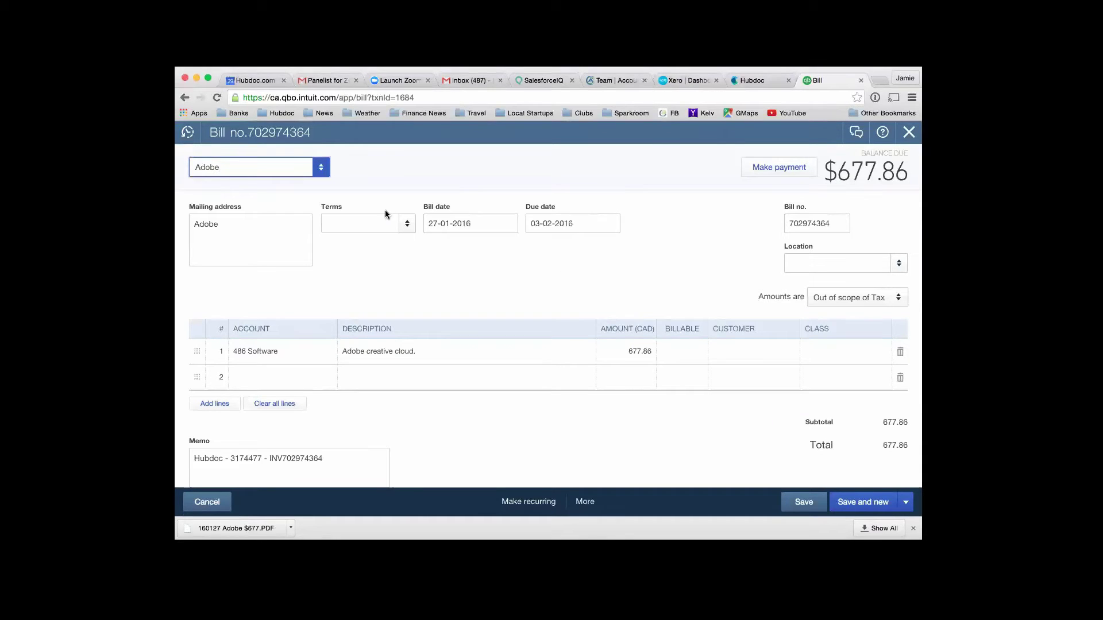
scroll(414, 275, "down", 2)
scroll(414, 276, "up", 2)
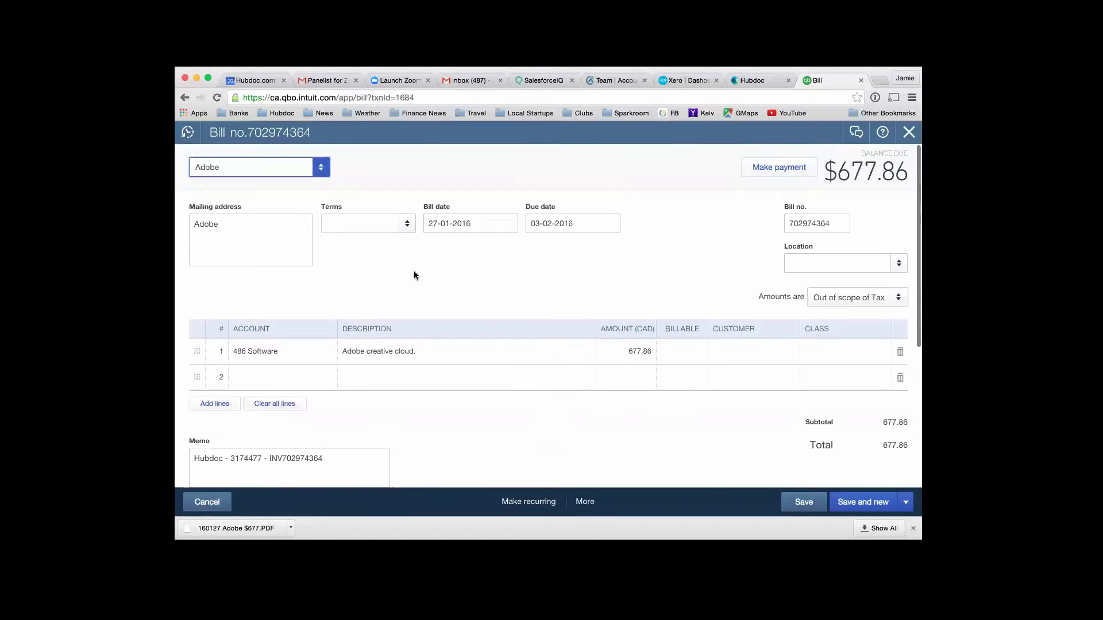
scroll(338, 310, "down", 1)
scroll(339, 310, "down", 2)
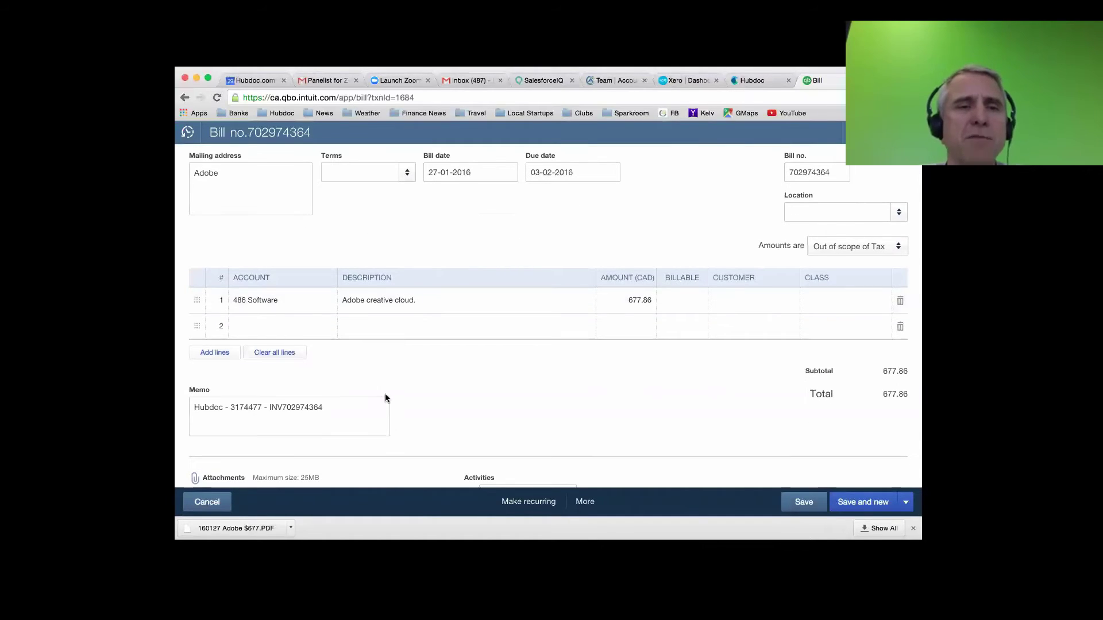
scroll(385, 394, "down", 3)
Check the attached Adobe PDF, save the bill, and switch back to Hubdoc's documents
left_click(341, 385)
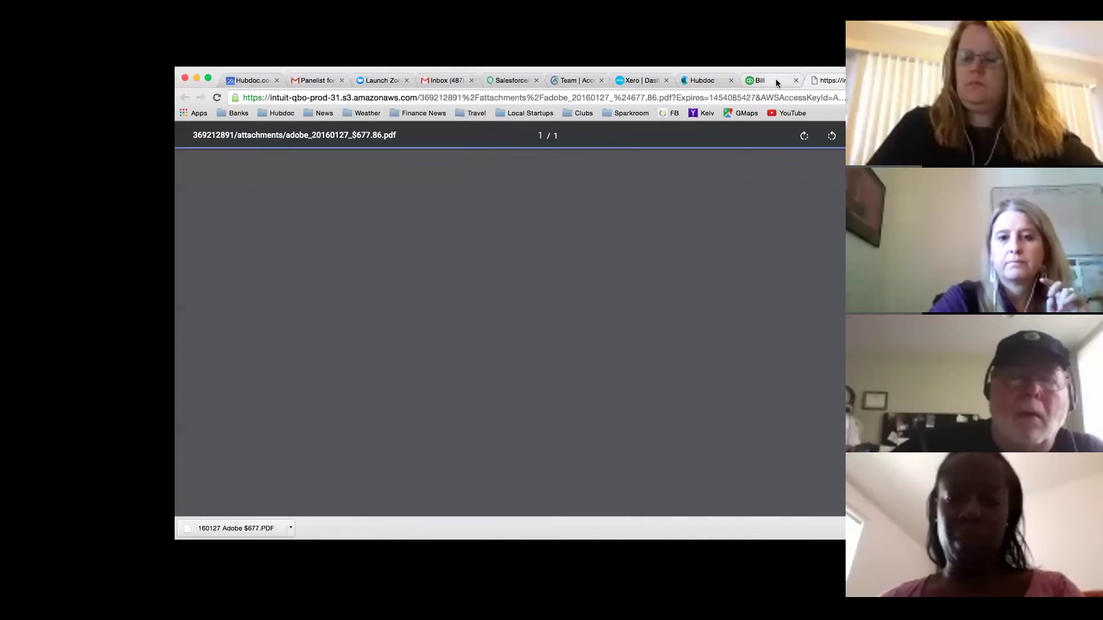
left_click(776, 83)
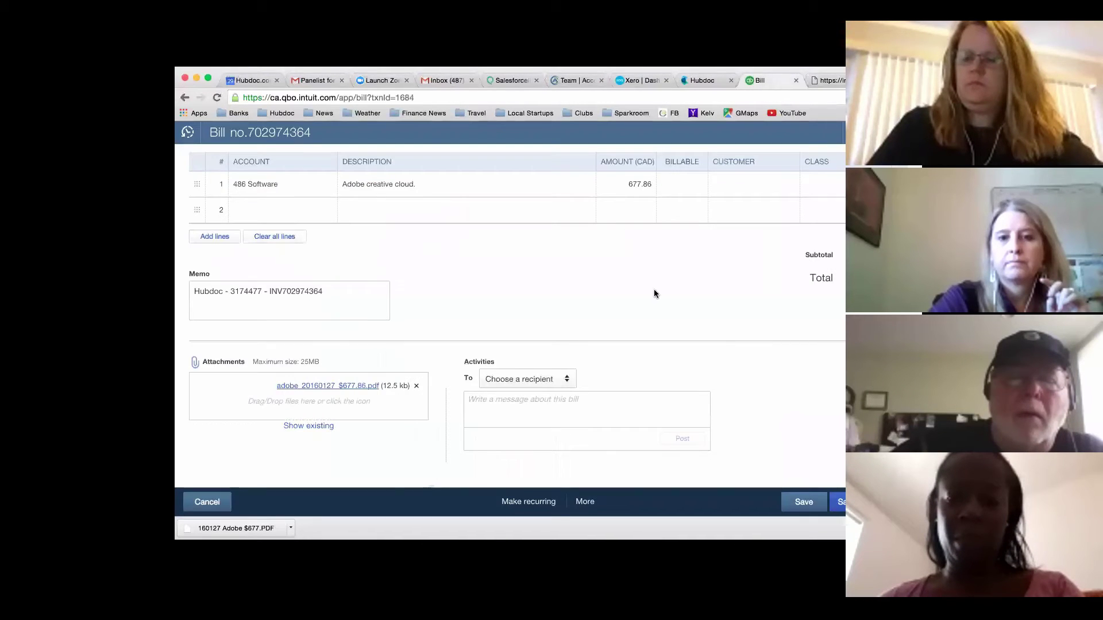
scroll(655, 294, "up", 3)
scroll(762, 245, "down", 4)
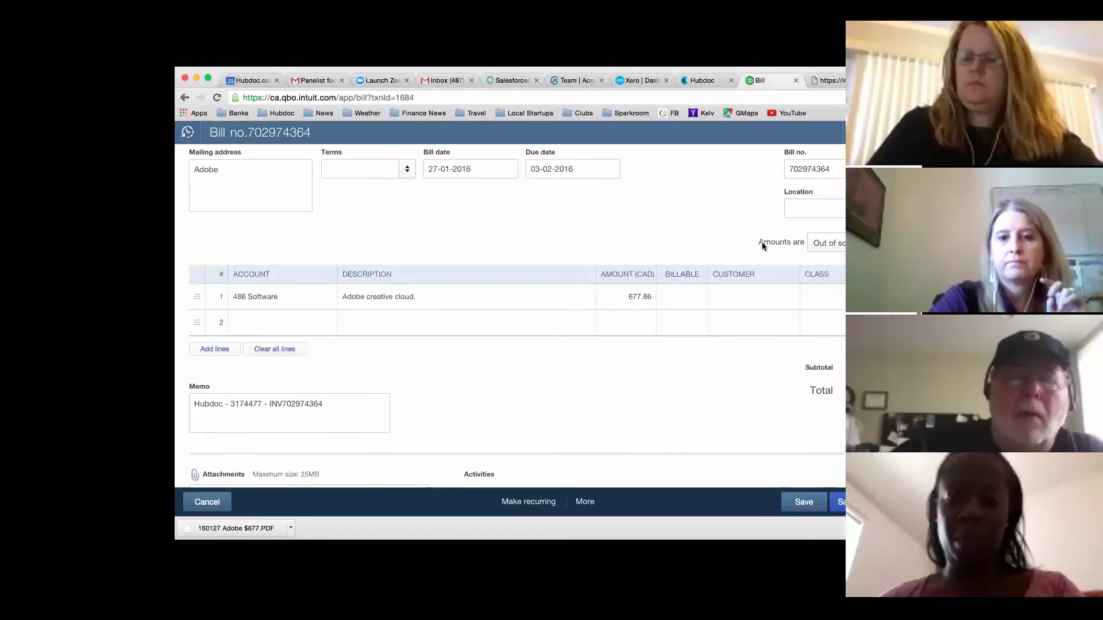
left_click(803, 502)
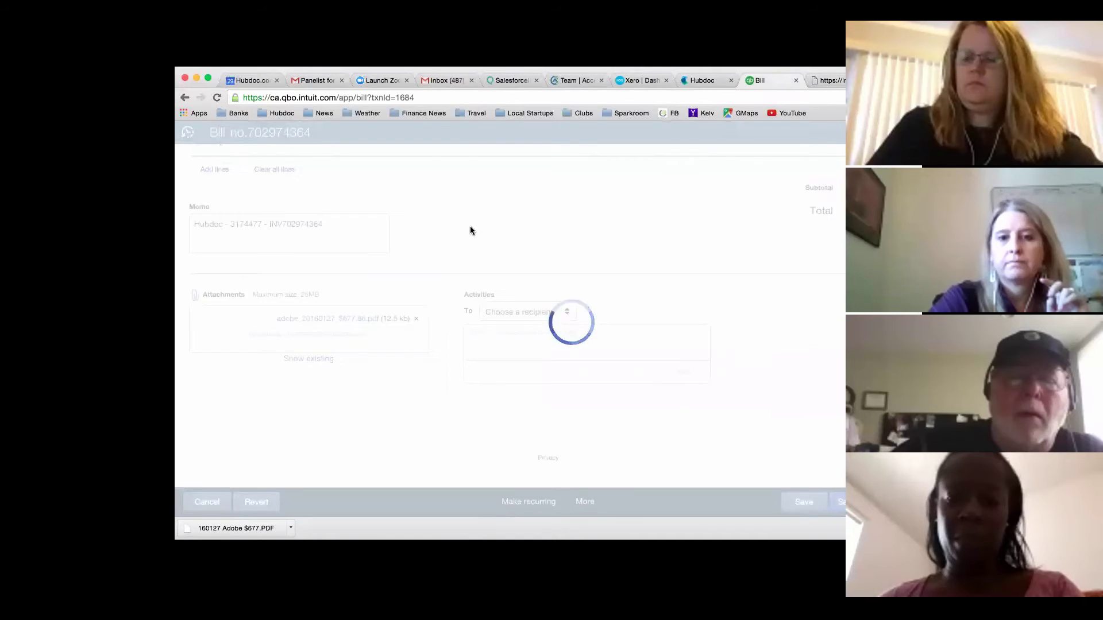
left_click(689, 80)
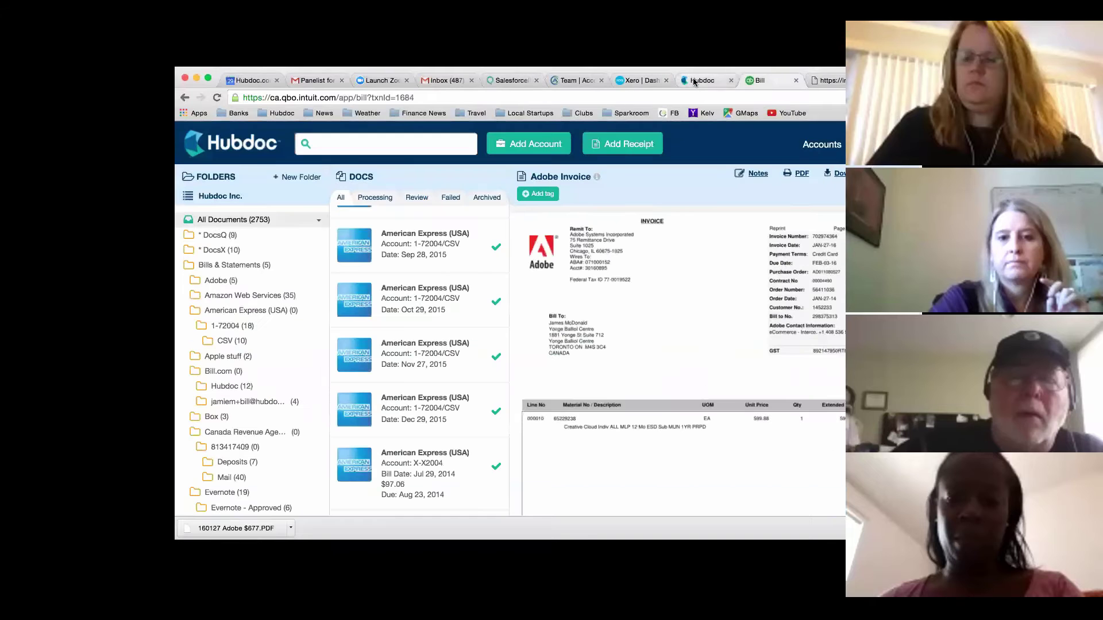
left_click(234, 225)
Load All Documents and open the Hubdoc Inc. Settings > Destinations page
left_click(384, 290)
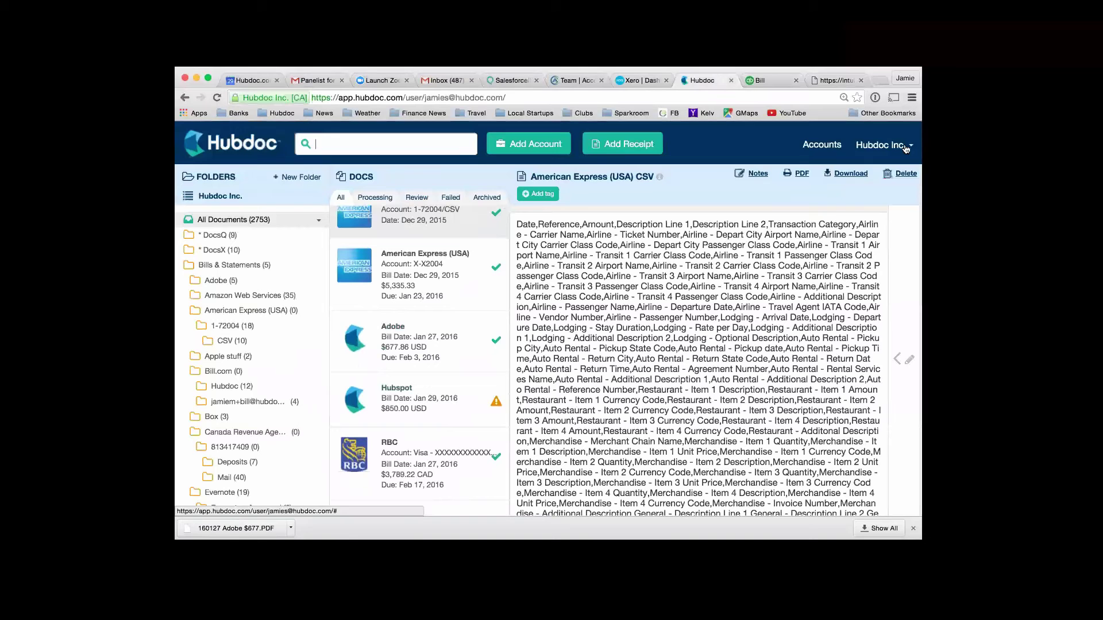
left_click(882, 144)
left_click(872, 175)
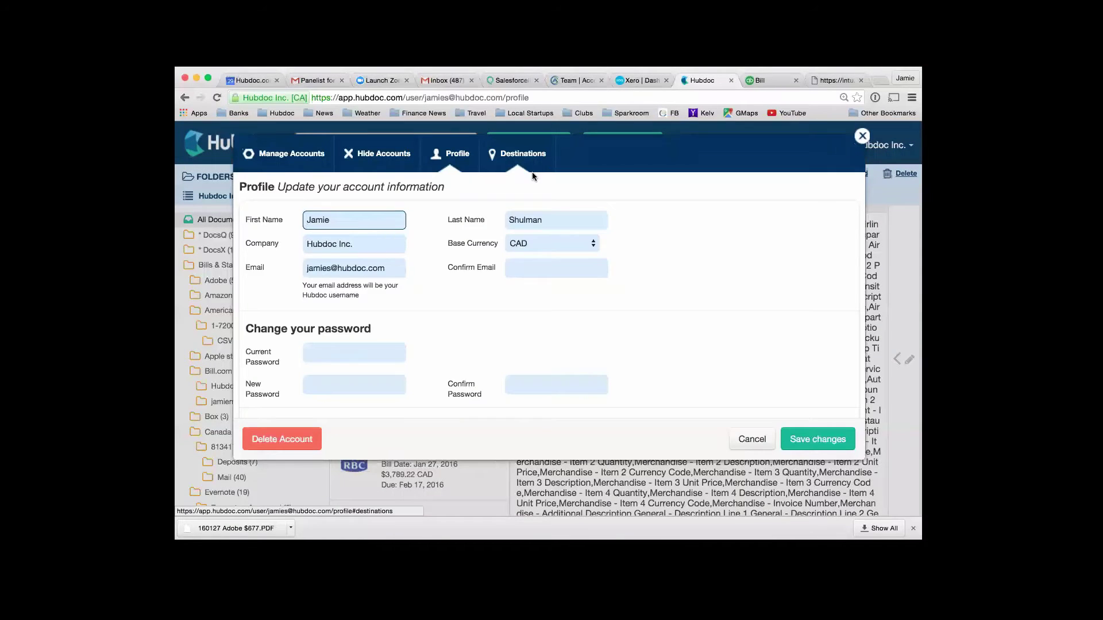
left_click(532, 171)
Scroll through the Xero, QuickBooks and cloud storage destinations, then close the settings overlay
scroll(251, 270, "down", 2)
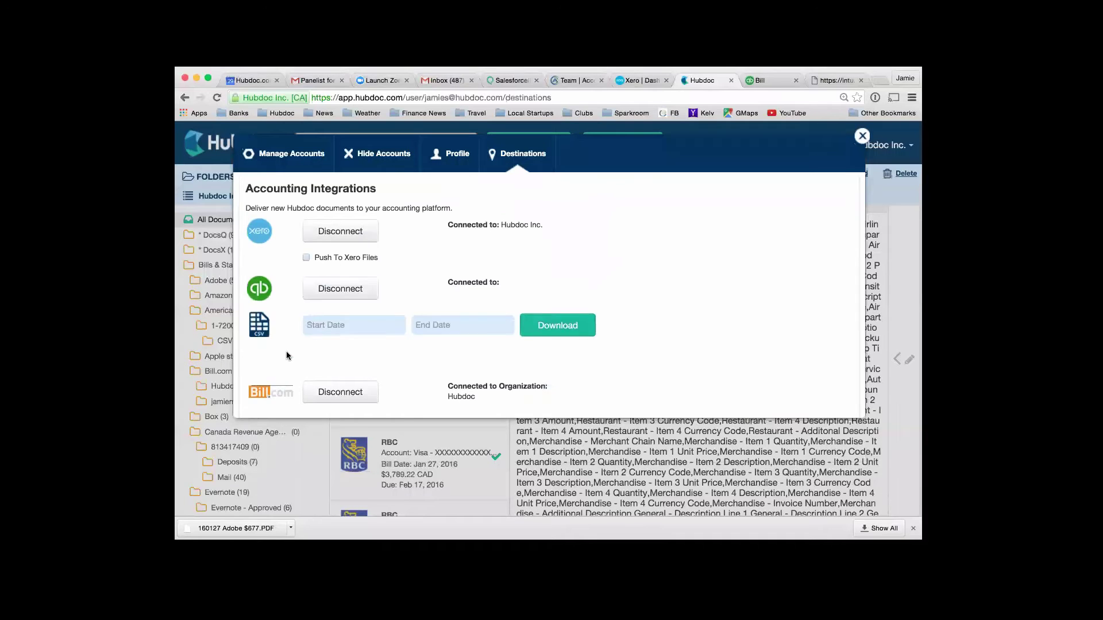
scroll(287, 355, "down", 4)
scroll(273, 384, "down", 5)
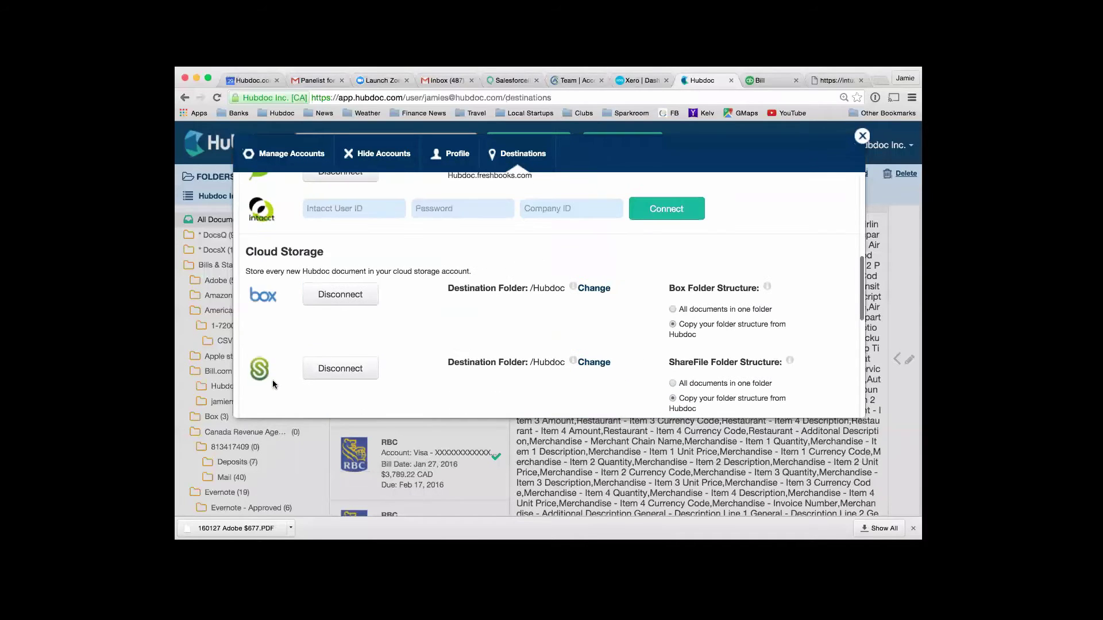
scroll(272, 381, "down", 1)
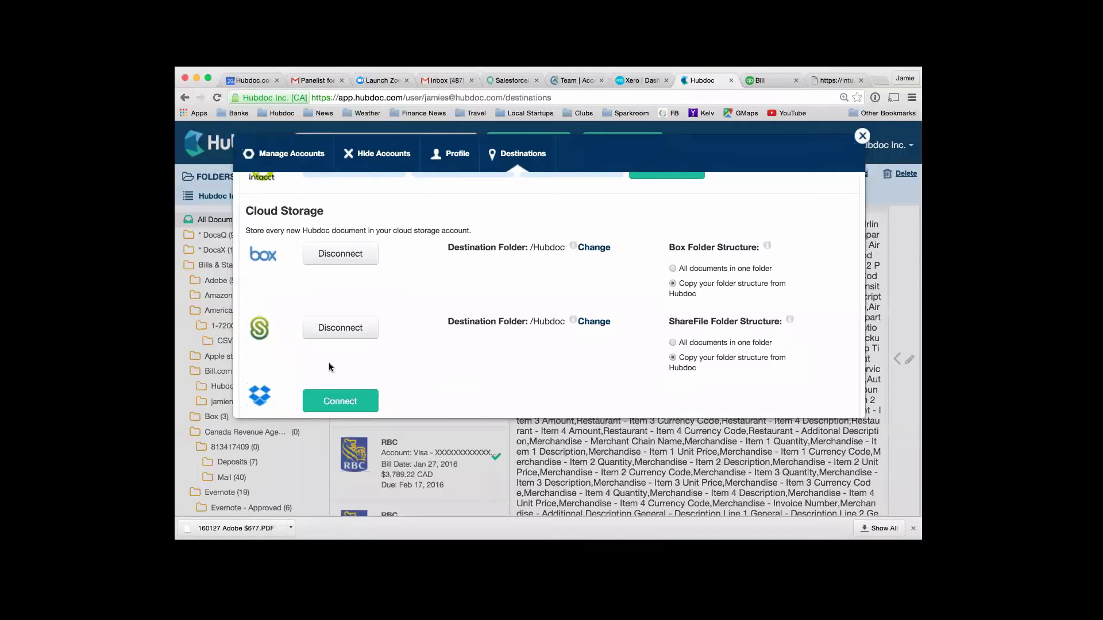
scroll(330, 367, "down", 4)
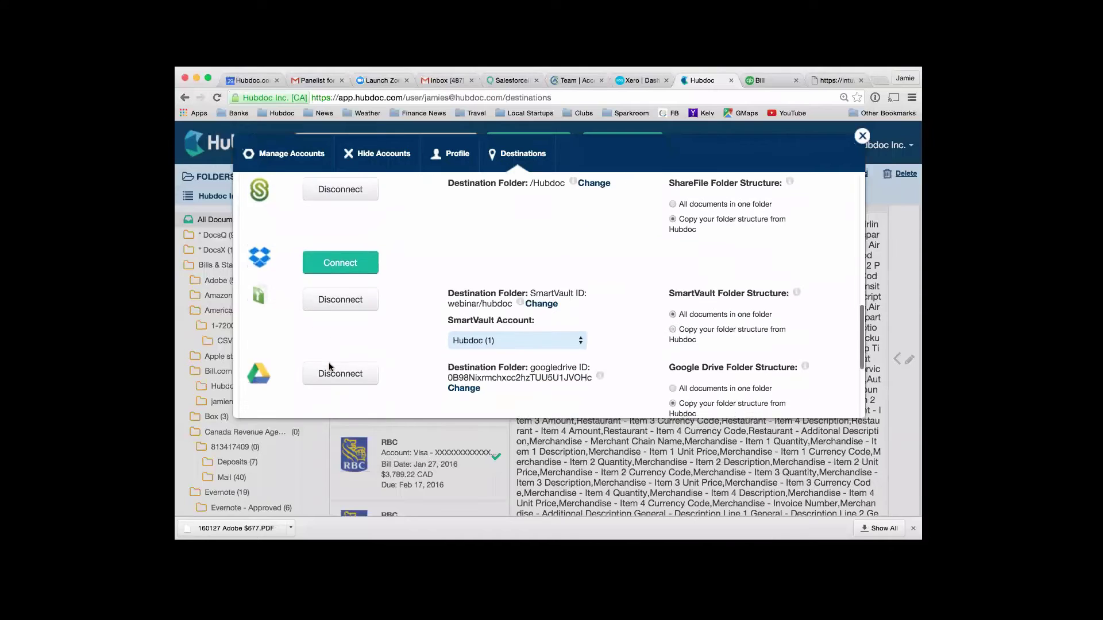
scroll(330, 367, "down", 2)
scroll(329, 366, "up", 7)
scroll(329, 368, "up", 5)
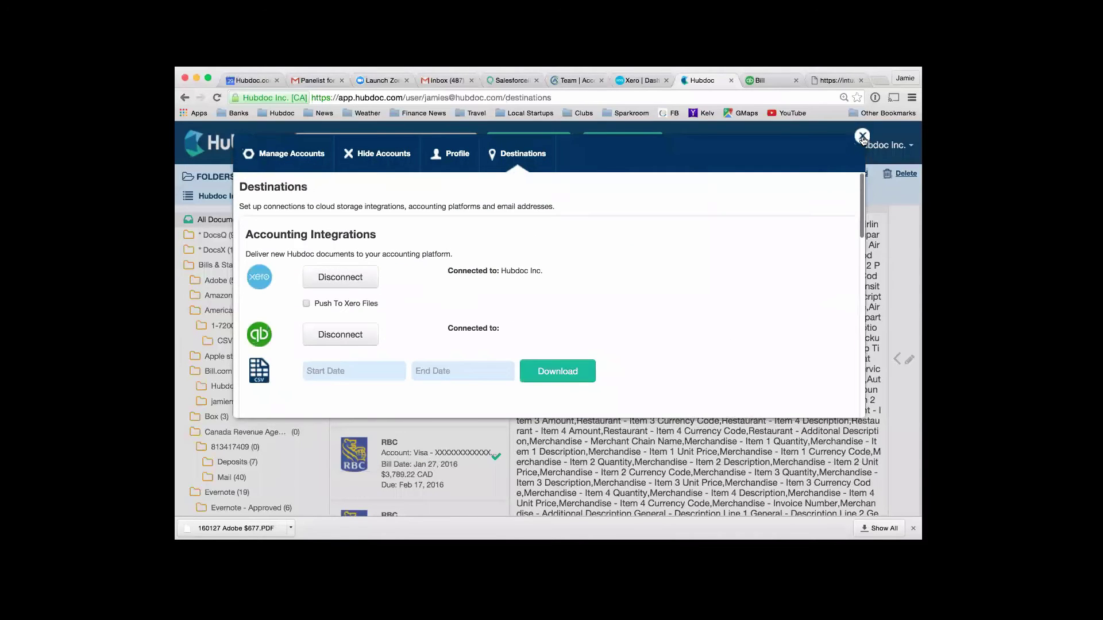
left_click(862, 137)
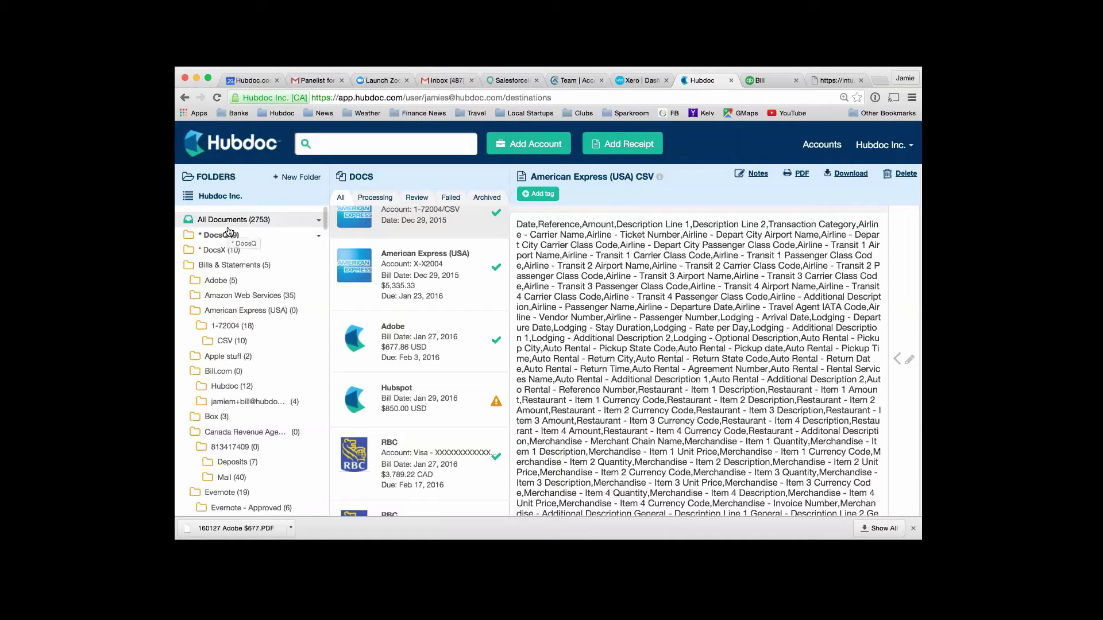
Open the $850 Hubspot invoice and bring up its editable details
left_click(418, 389)
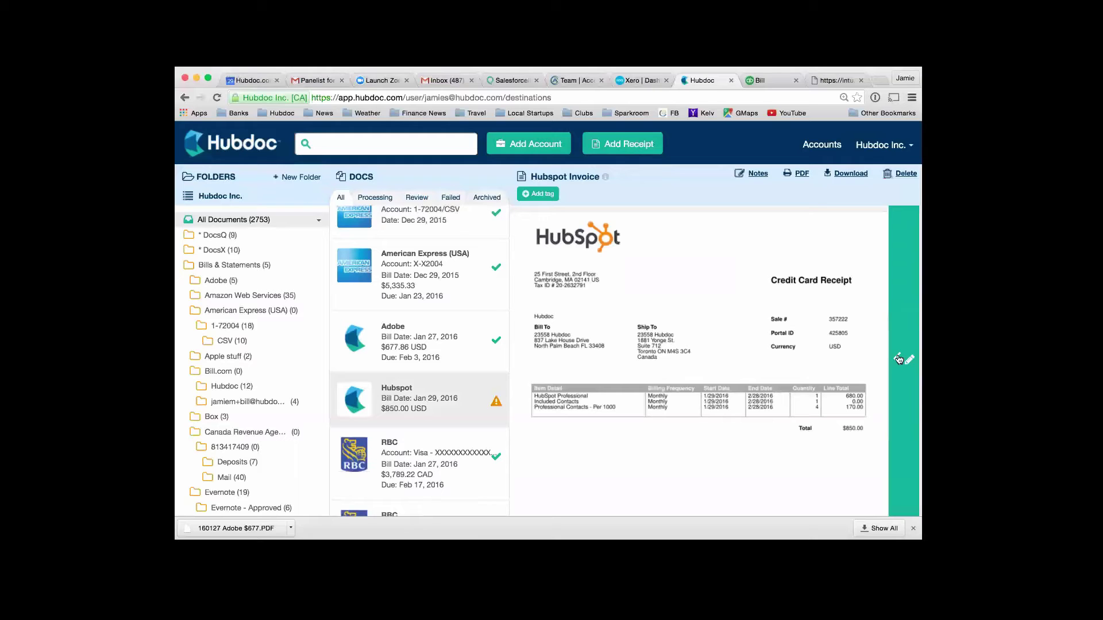
left_click(899, 359)
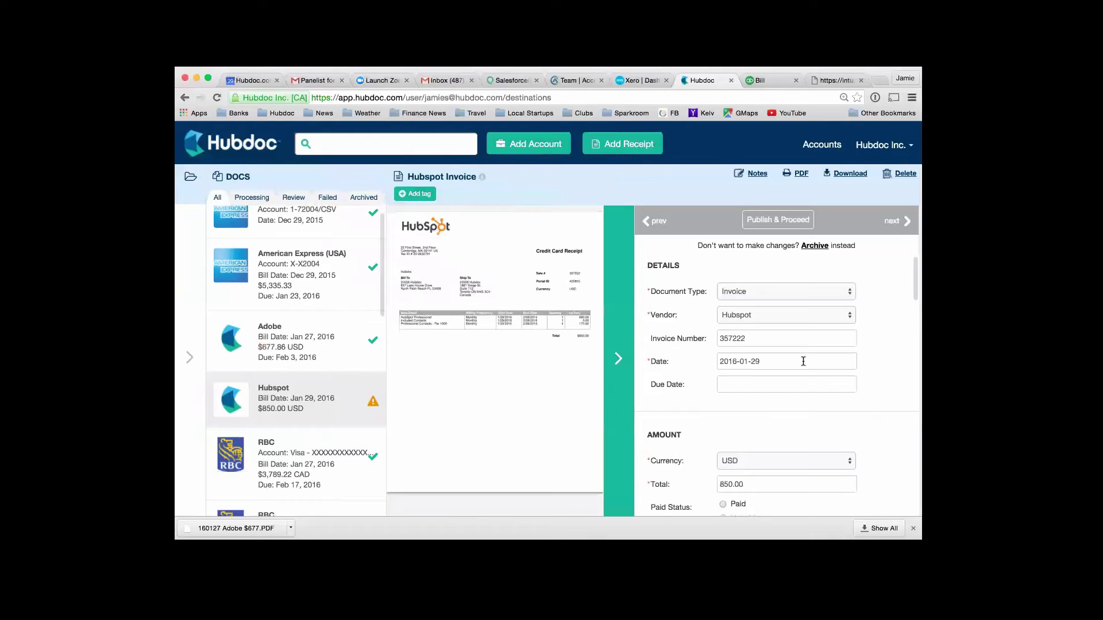
scroll(782, 392, "down", 5)
scroll(782, 391, "down", 8)
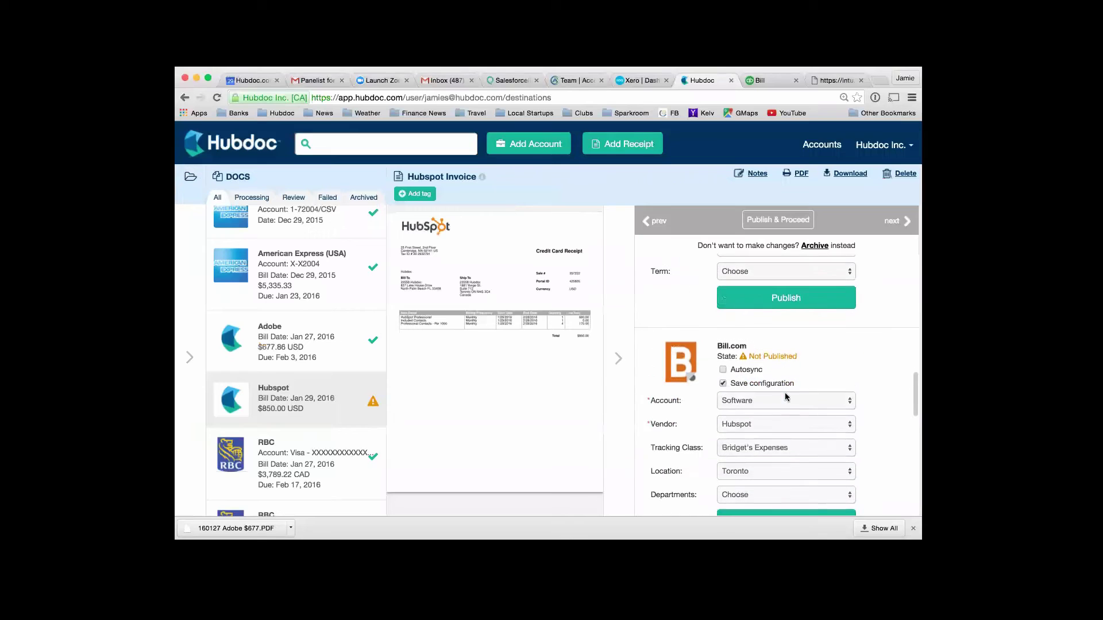
scroll(785, 396, "down", 3)
Set Bill.com tracking class to Dave's Expenses and department to Sales, then publish
left_click(812, 363)
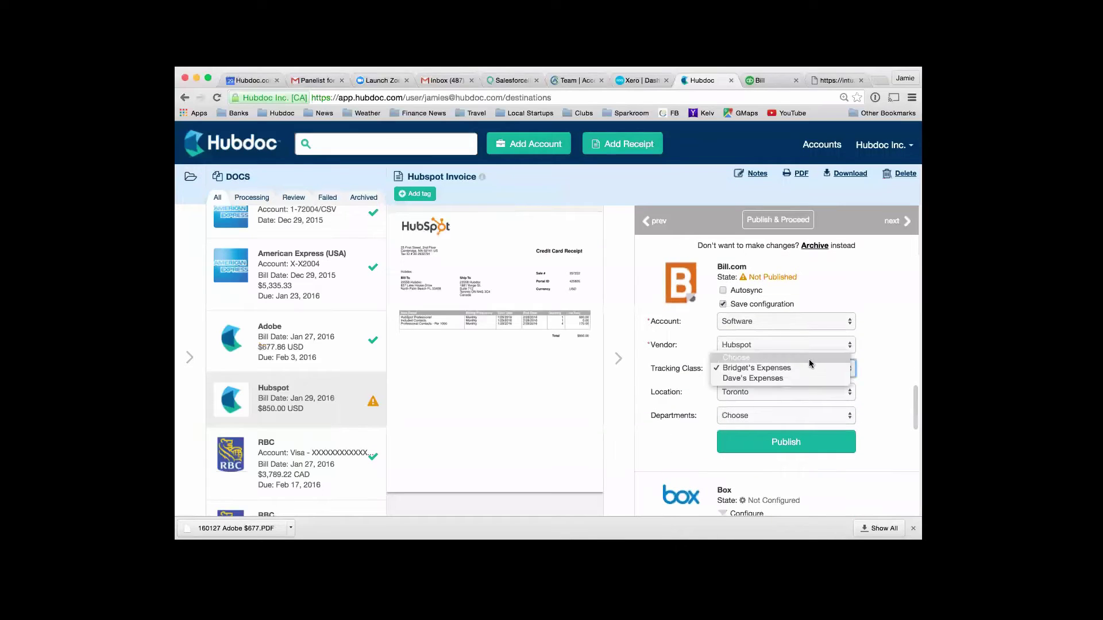
left_click(758, 376)
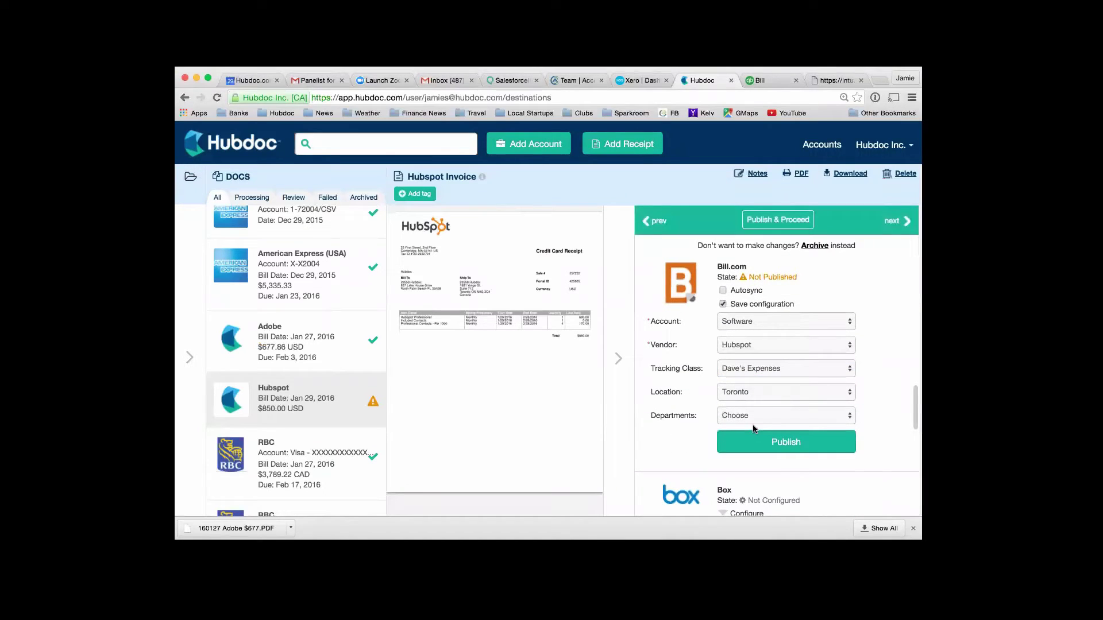
left_click(773, 417)
left_click(767, 440)
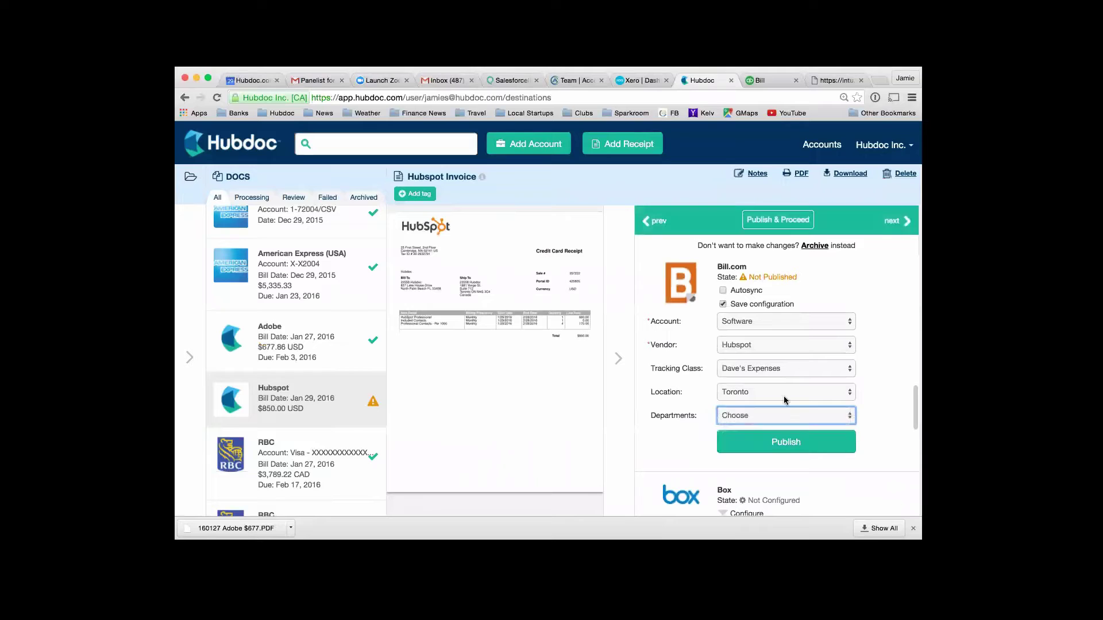
left_click(782, 368)
left_click(781, 368)
left_click(786, 443)
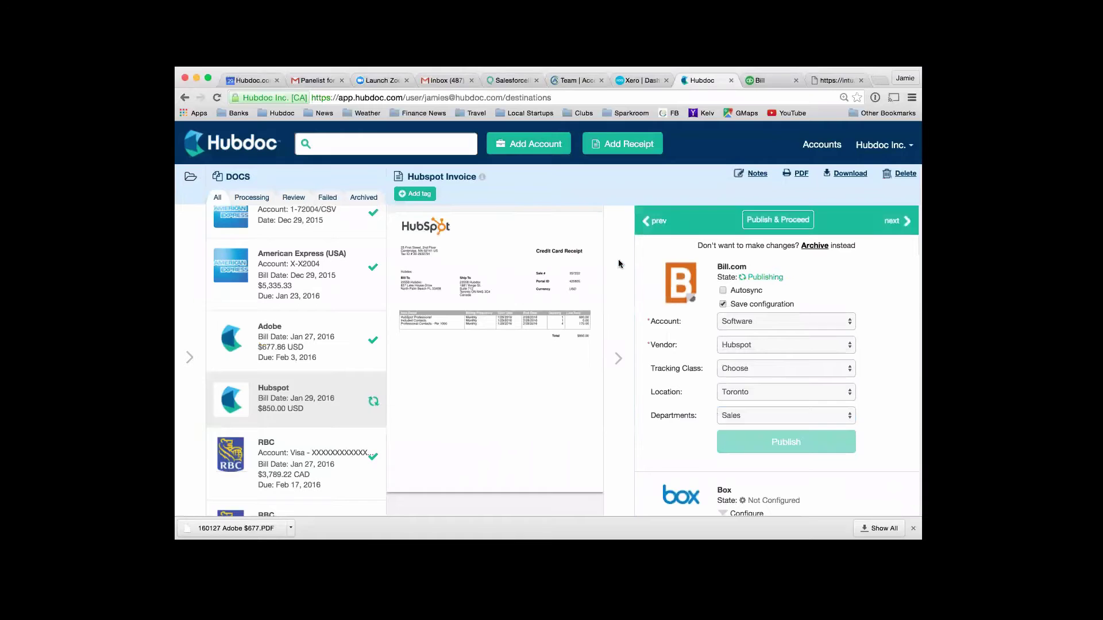
scroll(717, 332, "up", 15)
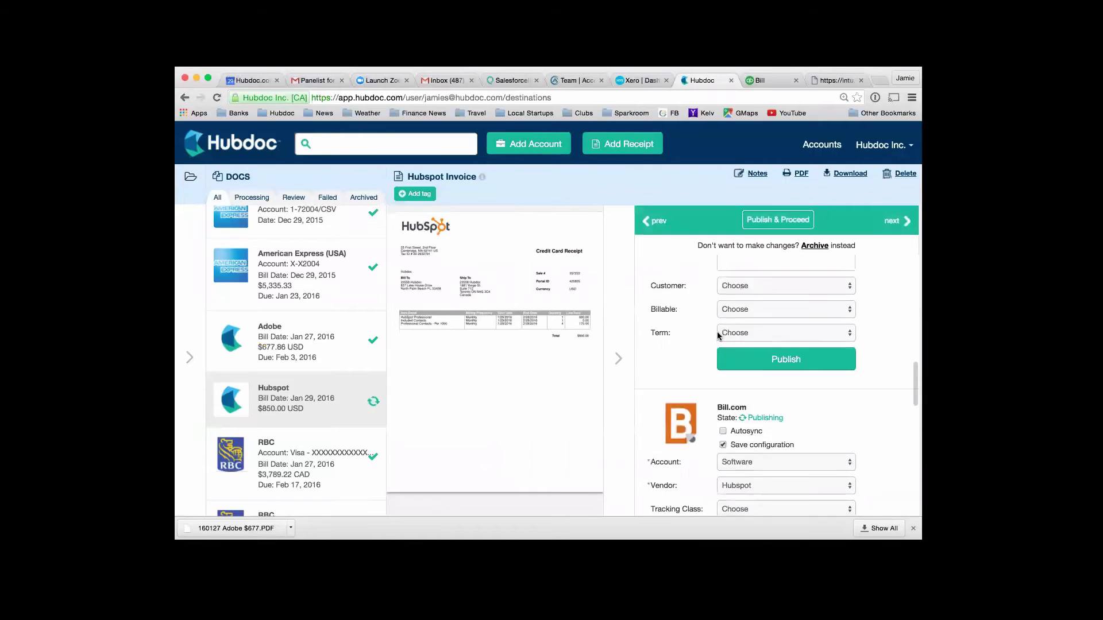
scroll(718, 332, "up", 2)
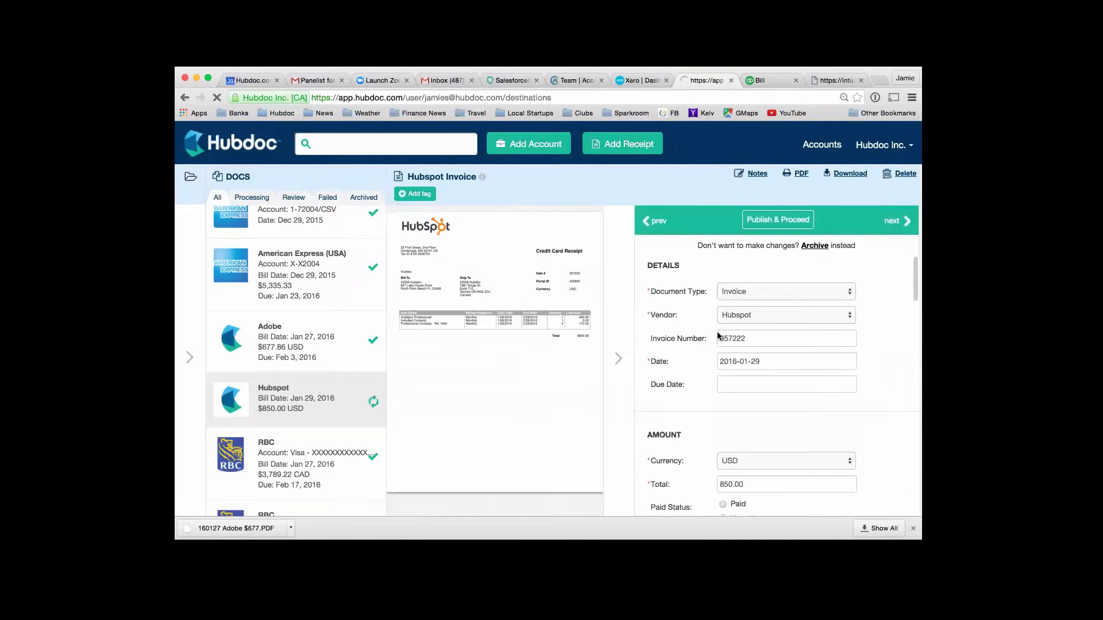
Load Bill.com in a new tab and sign in with the account password
key("super+t")
type("bill.c")
key("Return")
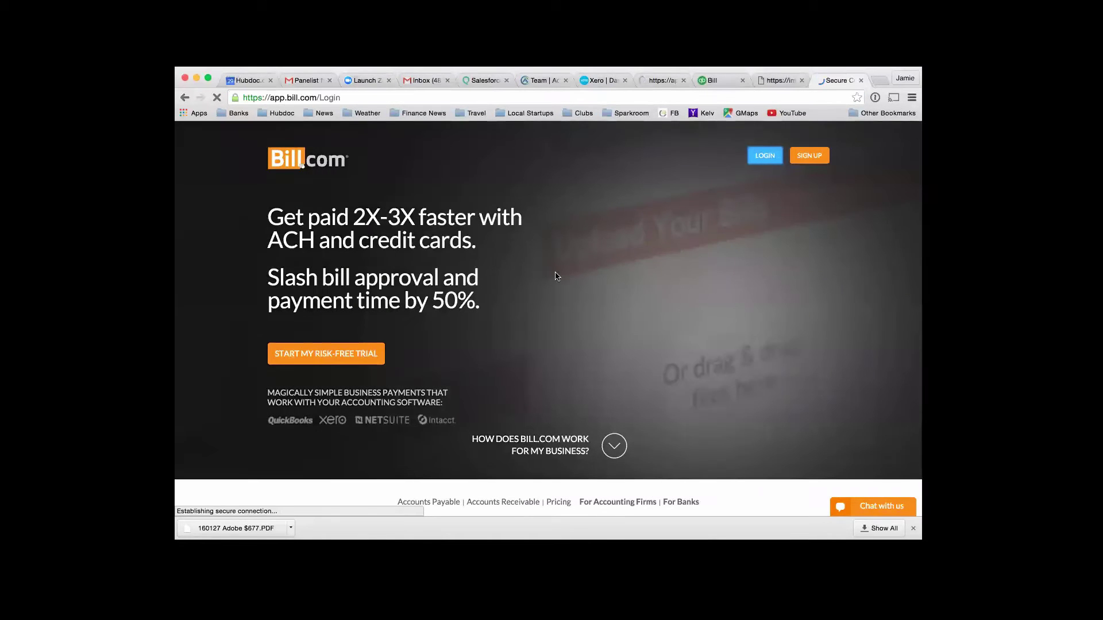
type("********")
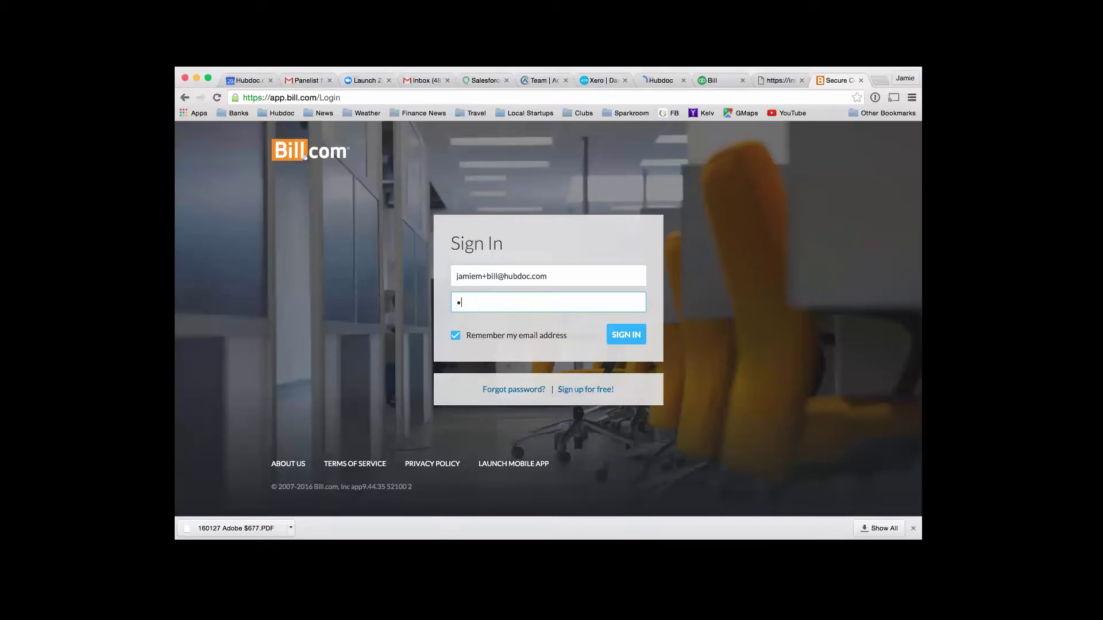
key("Return")
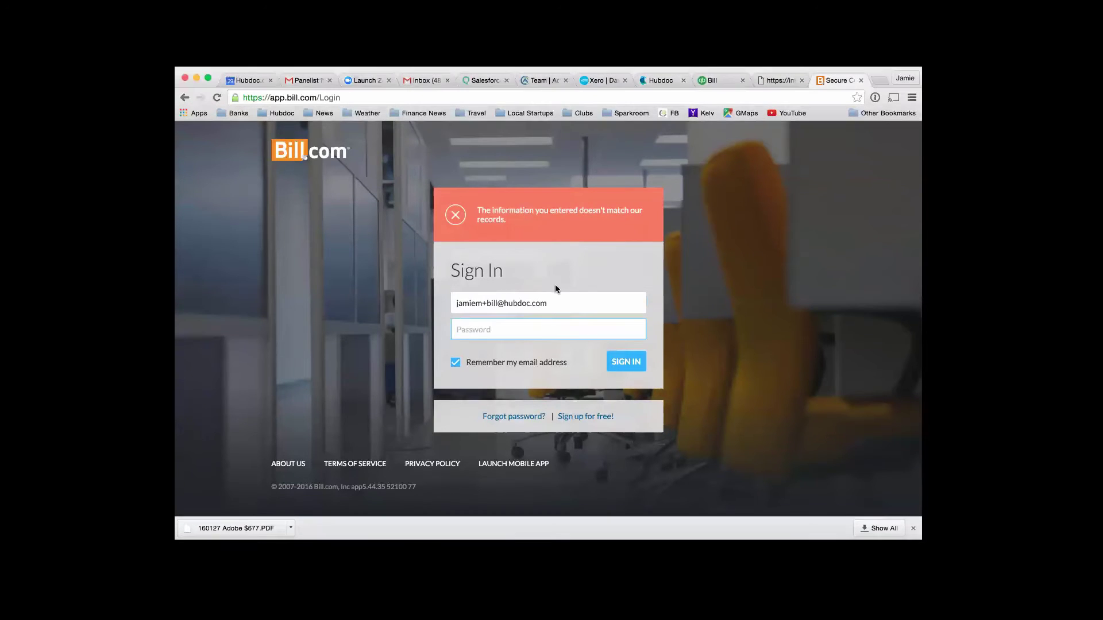
left_click(526, 325)
type("*********")
key("Return")
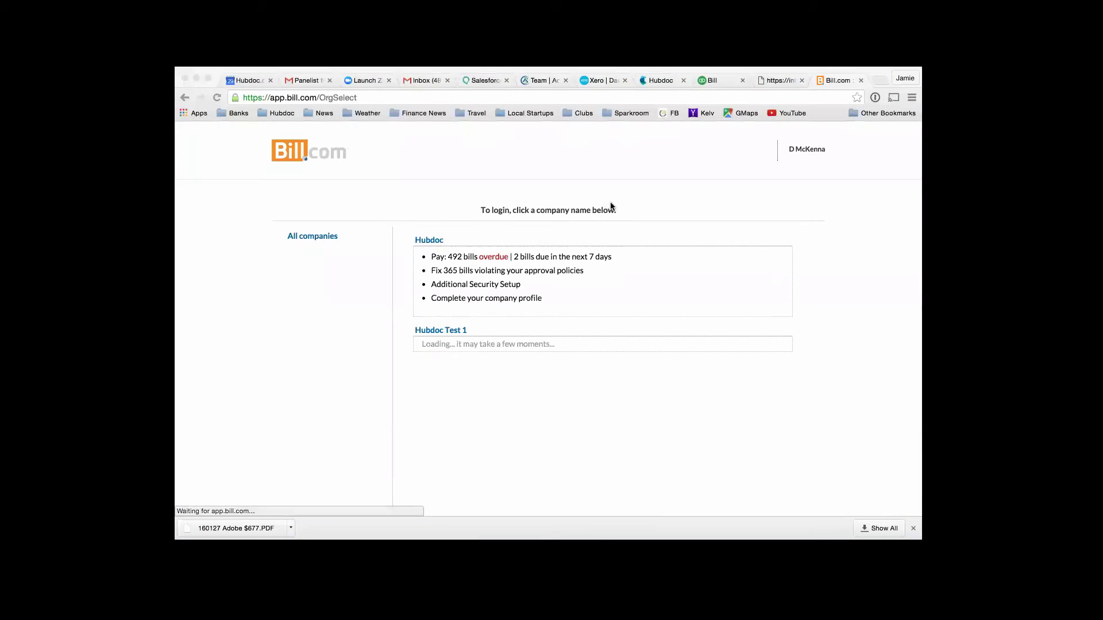
Enter the Hubdoc company and open the Payables Bills list from the Inbox
left_click(443, 240)
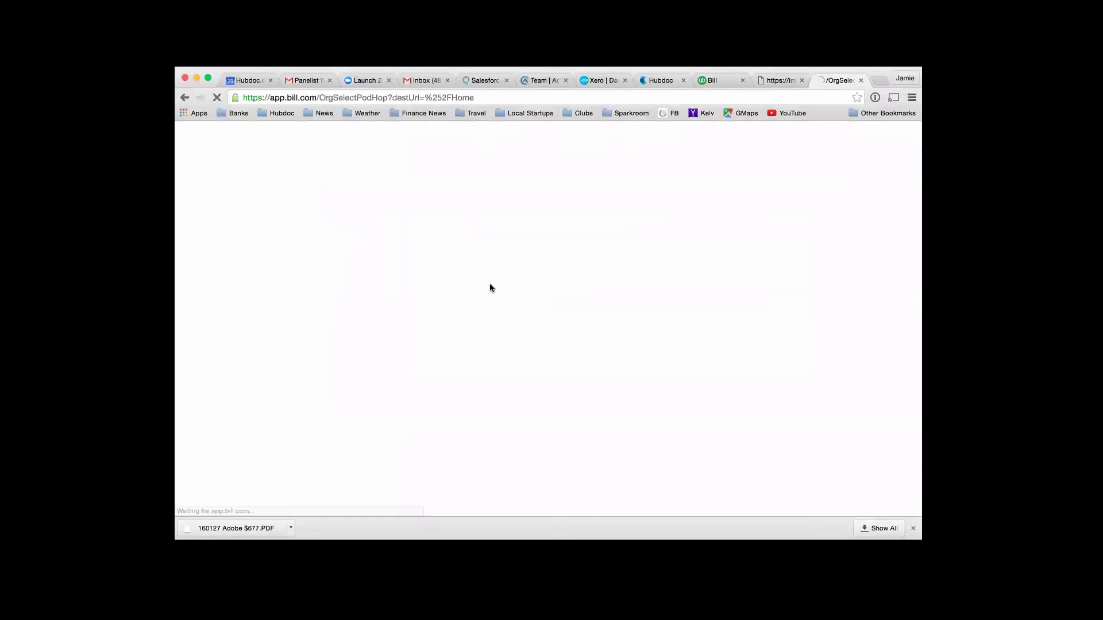
mouse_move(375, 192)
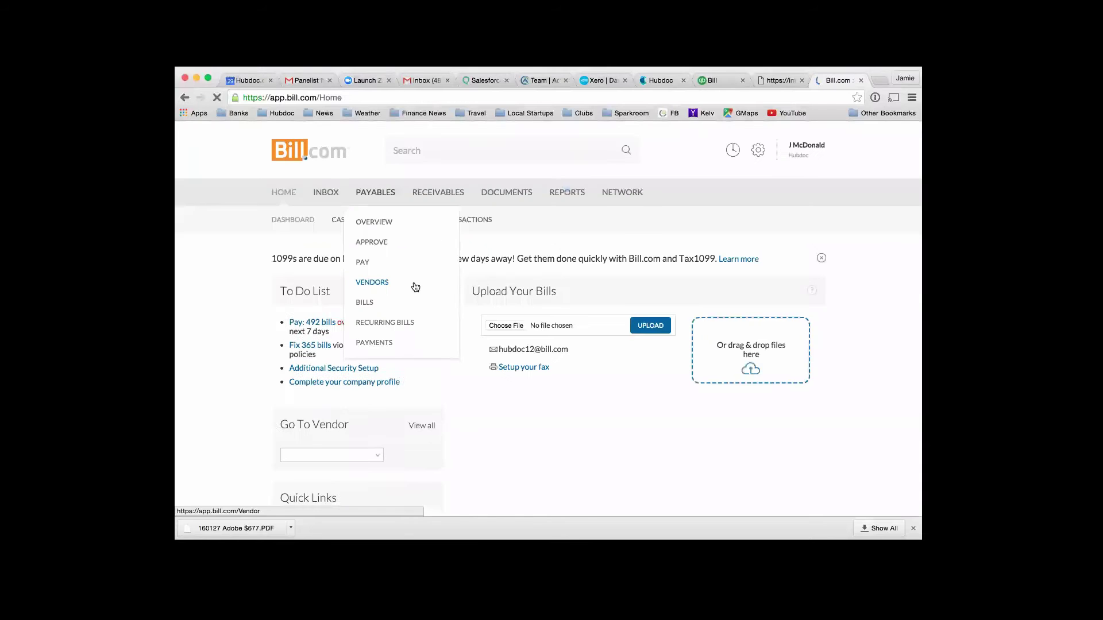
left_click(325, 191)
scroll(522, 365, "down", 5)
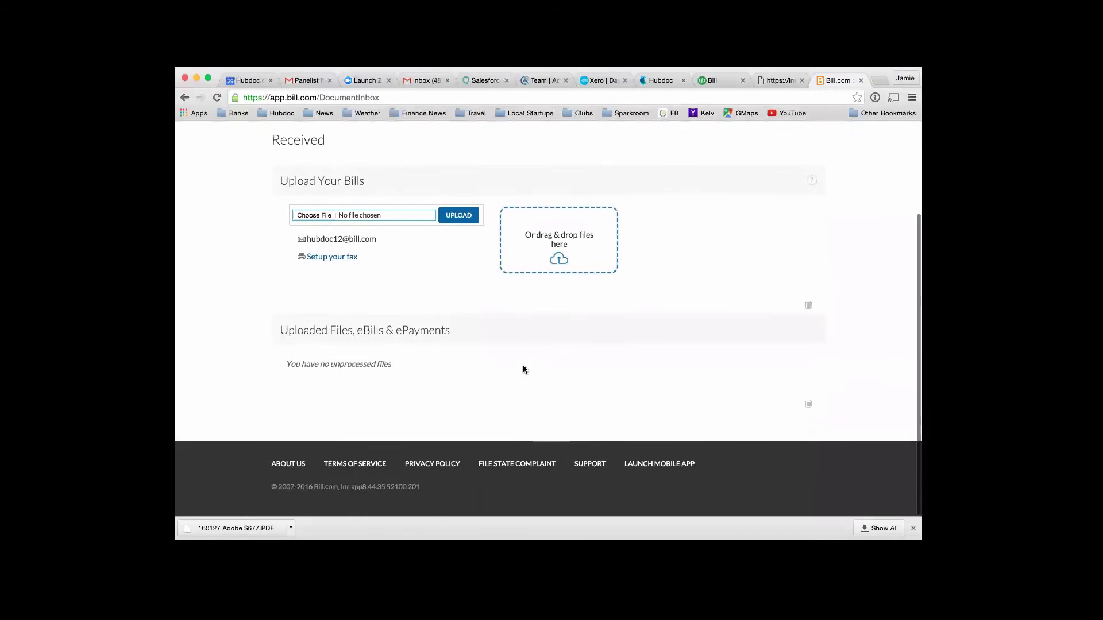
scroll(523, 364, "up", 5)
scroll(522, 364, "down", 1)
mouse_move(379, 163)
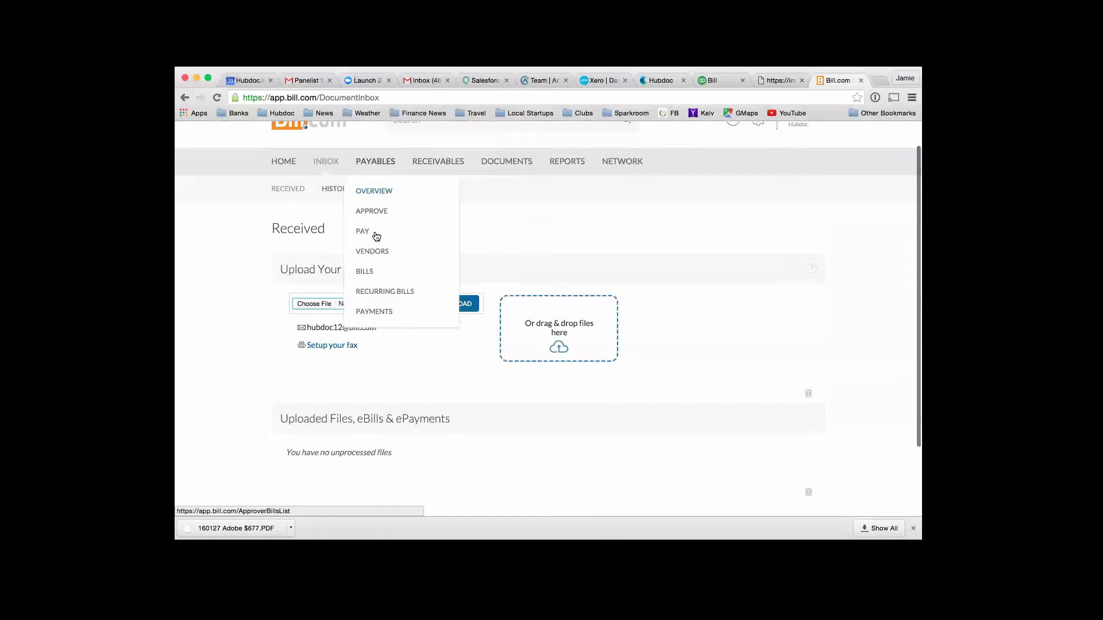
left_click(365, 271)
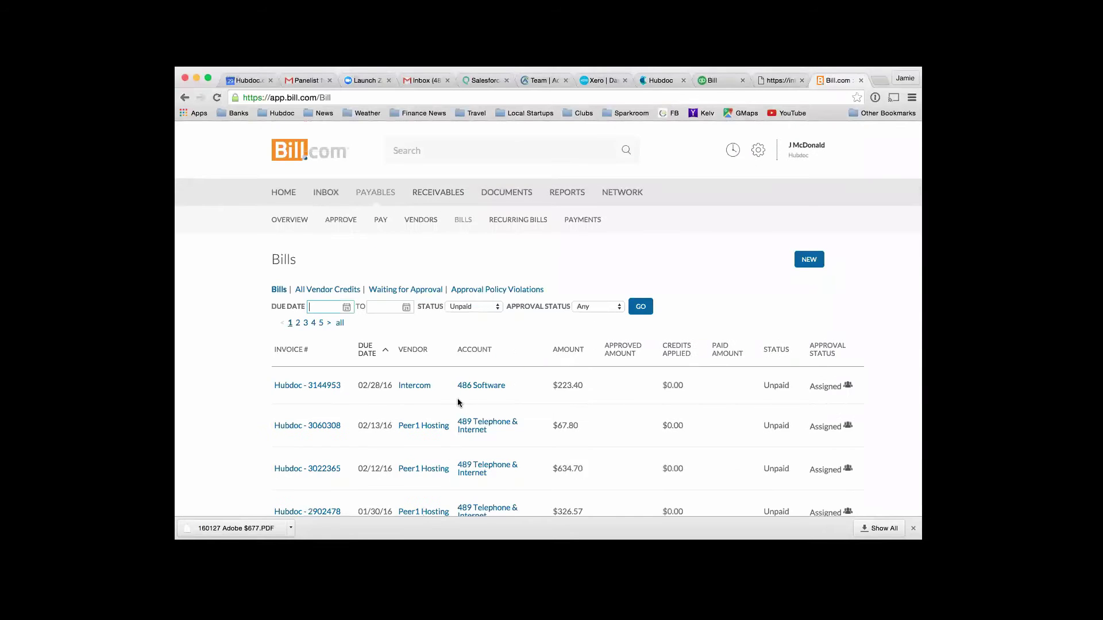
Open the $850.00 Hubspot bill 357222 and review its Software expense details
scroll(458, 398, "down", 3)
scroll(458, 402, "down", 3)
left_click(291, 317)
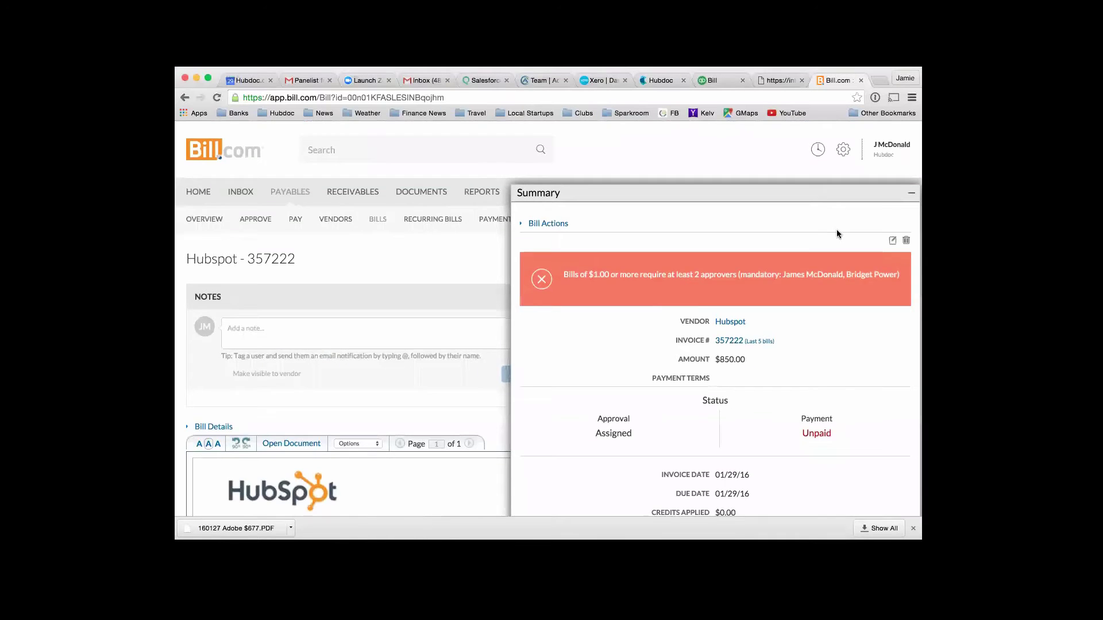
scroll(836, 230, "down", 6)
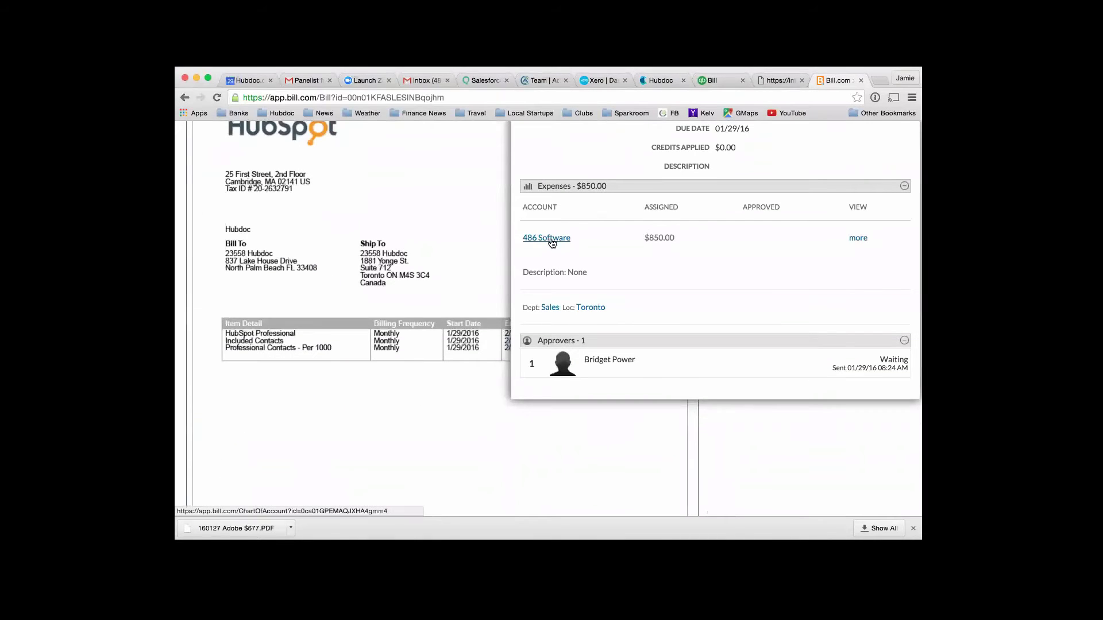
mouse_move(544, 237)
scroll(550, 239, "up", 1)
scroll(550, 239, "up", 2)
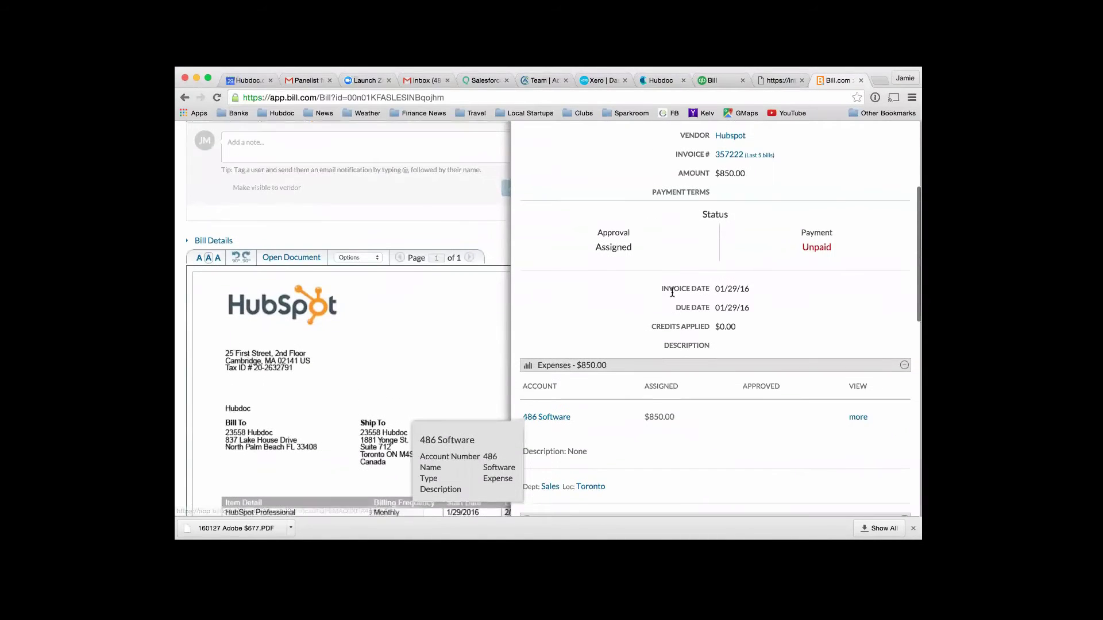
scroll(653, 256, "up", 1)
scroll(653, 257, "down", 2)
scroll(652, 256, "up", 3)
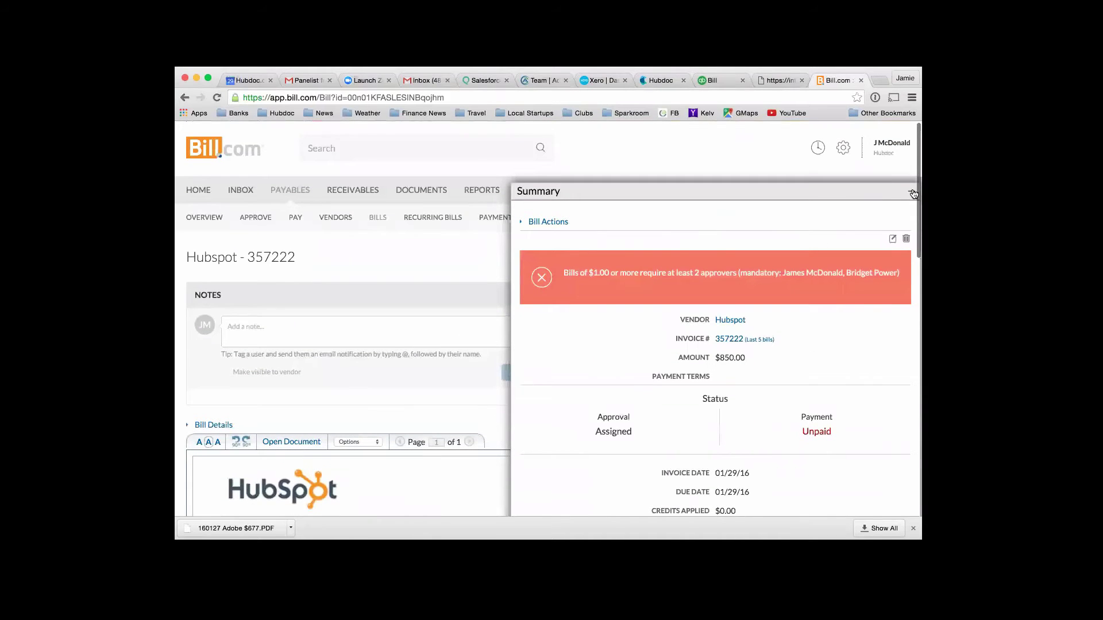
Collapse and expand the bill summary to view the document, then return to Hubdoc and close Destinations
left_click(911, 192)
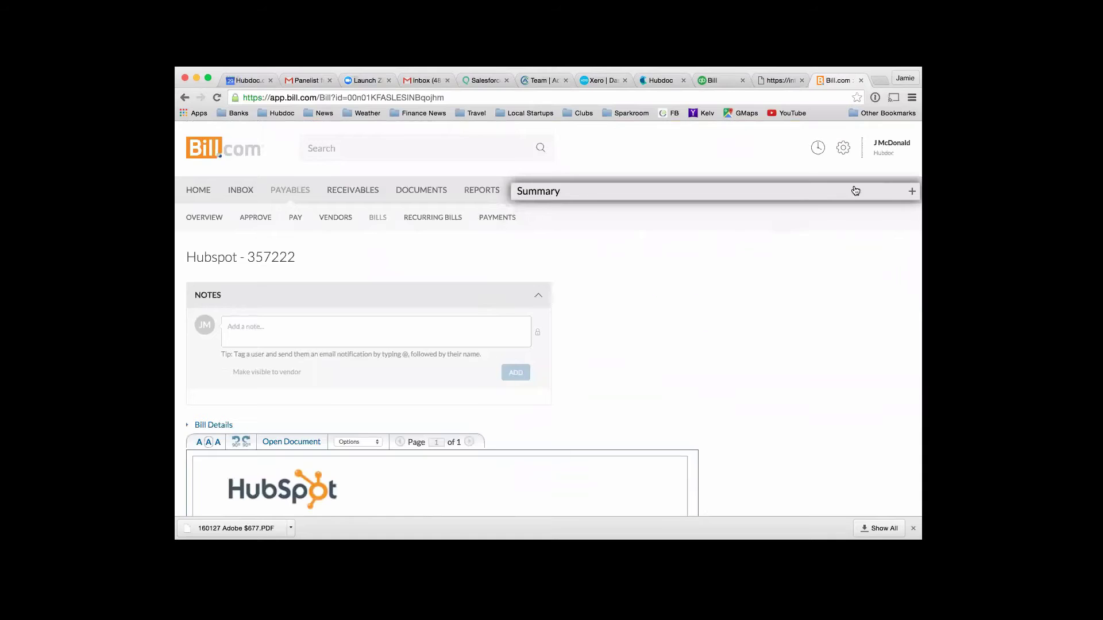
left_click(912, 192)
scroll(772, 371, "down", 5)
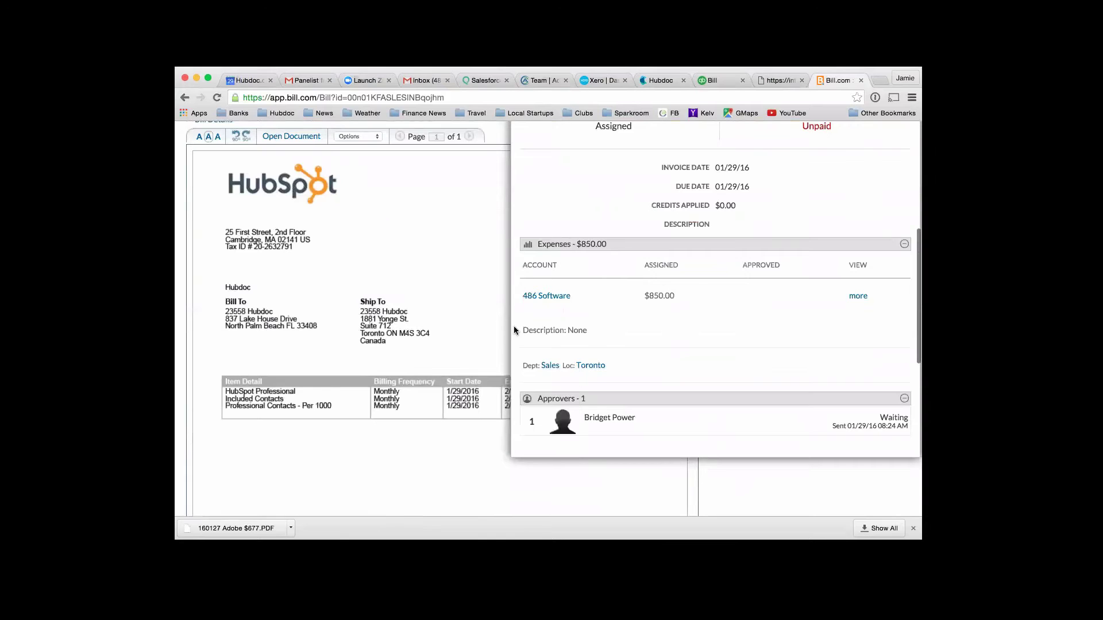
scroll(463, 317, "up", 1)
scroll(463, 317, "up", 5)
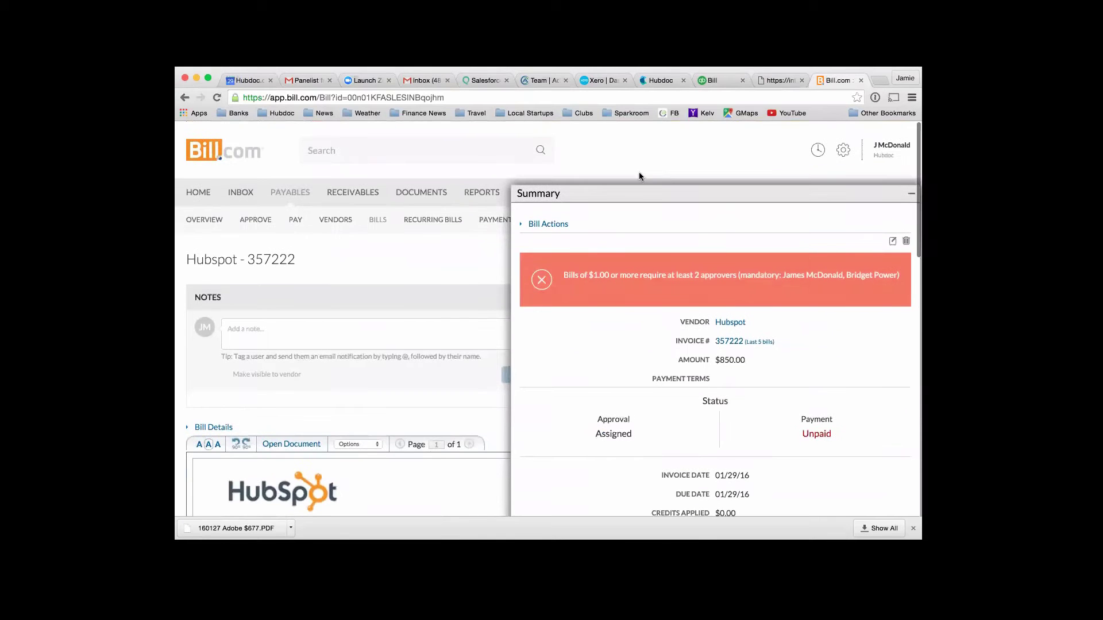
left_click(910, 192)
scroll(645, 353, "down", 5)
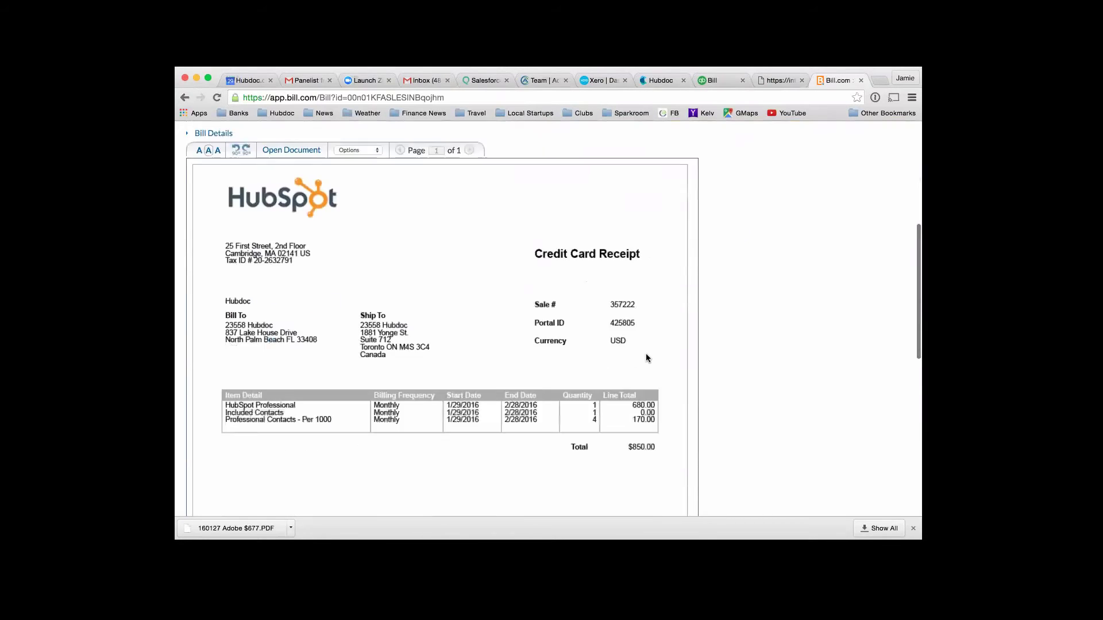
left_click(655, 78)
left_click(863, 136)
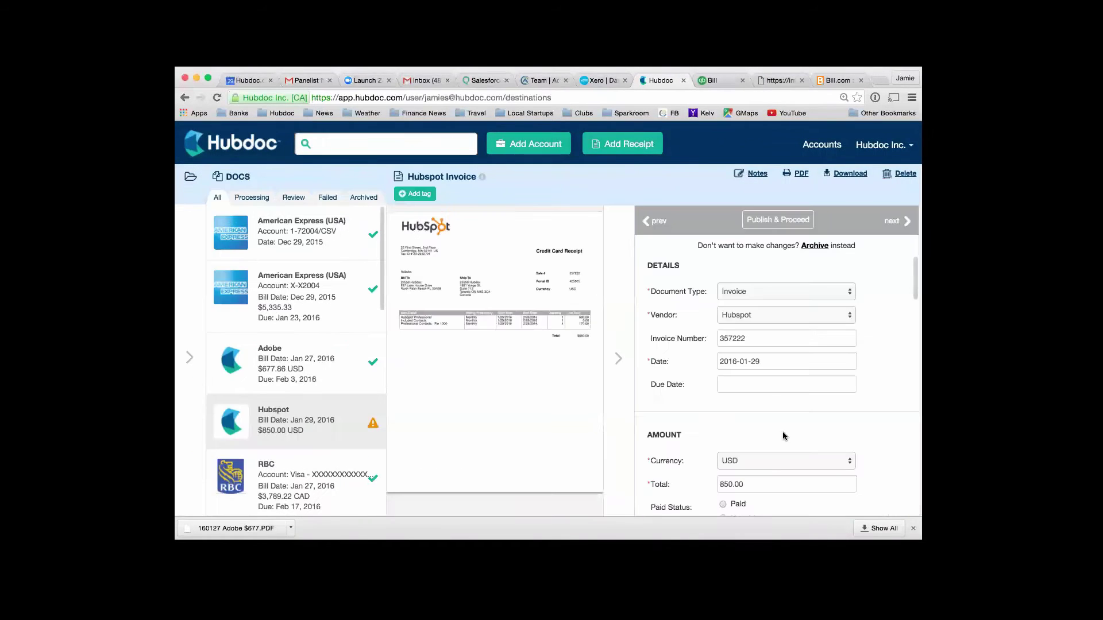
scroll(782, 432, "down", 3)
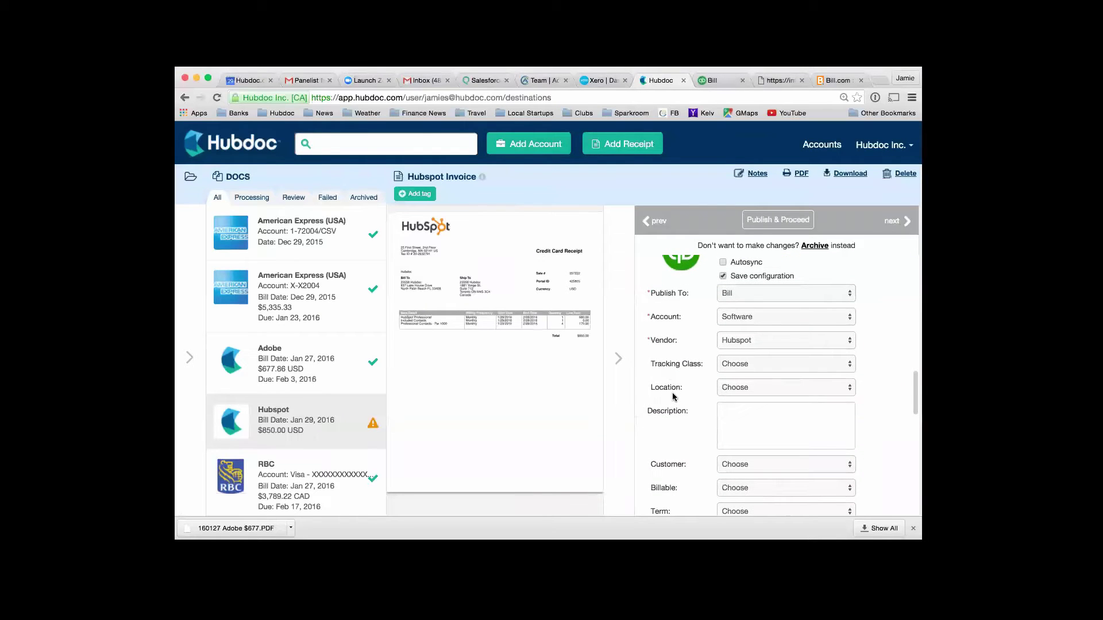
scroll(752, 416, "down", 3)
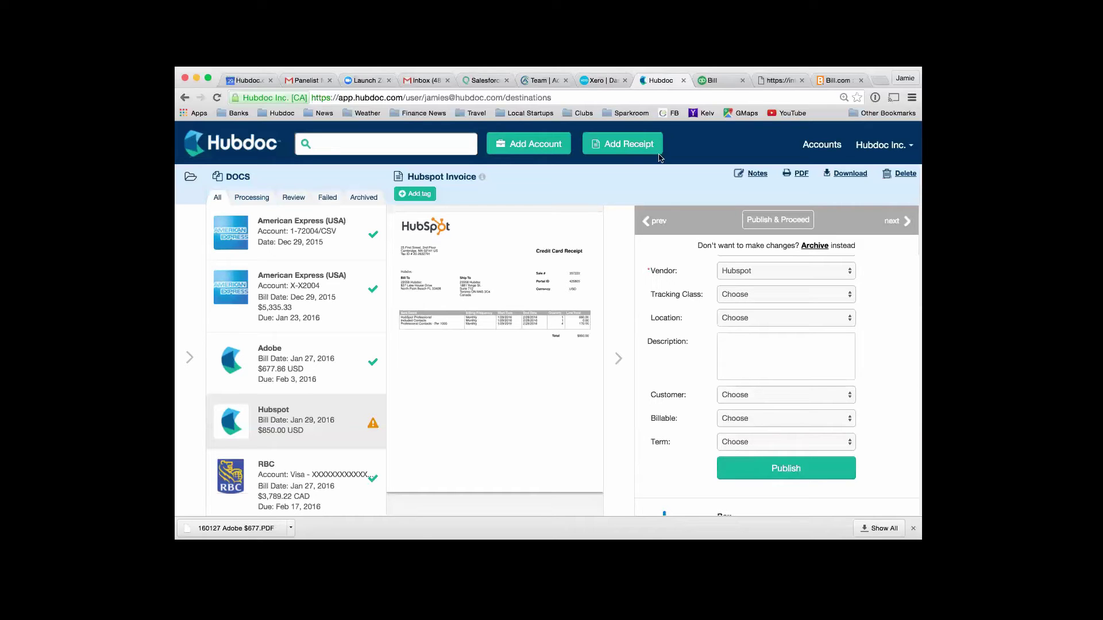
left_click(828, 82)
scroll(449, 364, "down", 3)
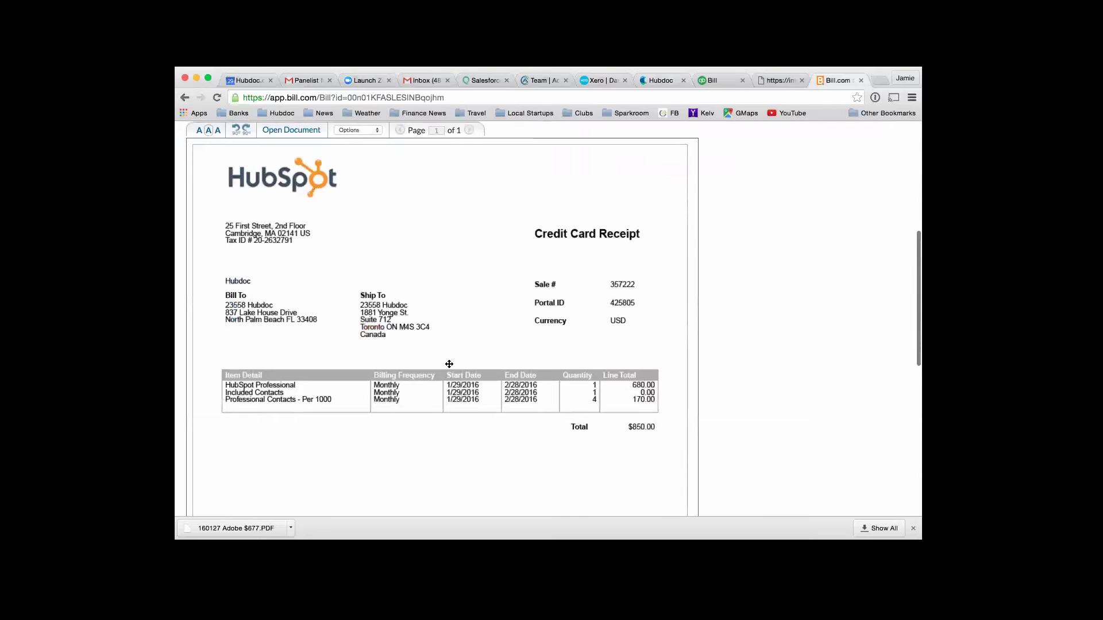
scroll(449, 364, "up", 1)
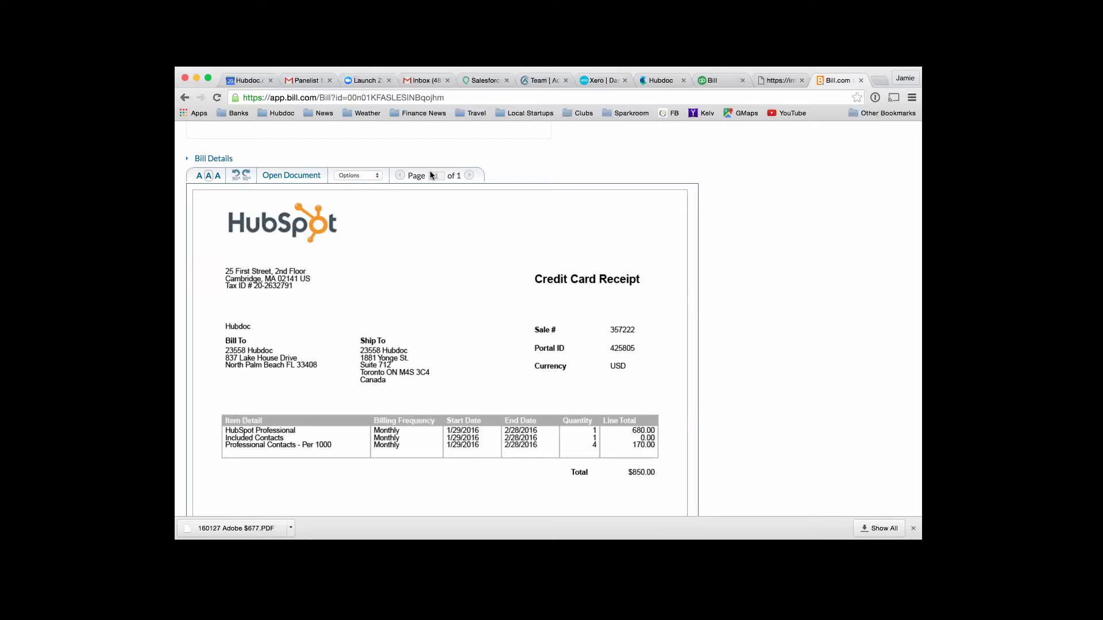
left_click(660, 80)
Show the folders list and view the TD Canada Trust cheque in the DocsQ folder
left_click(185, 365)
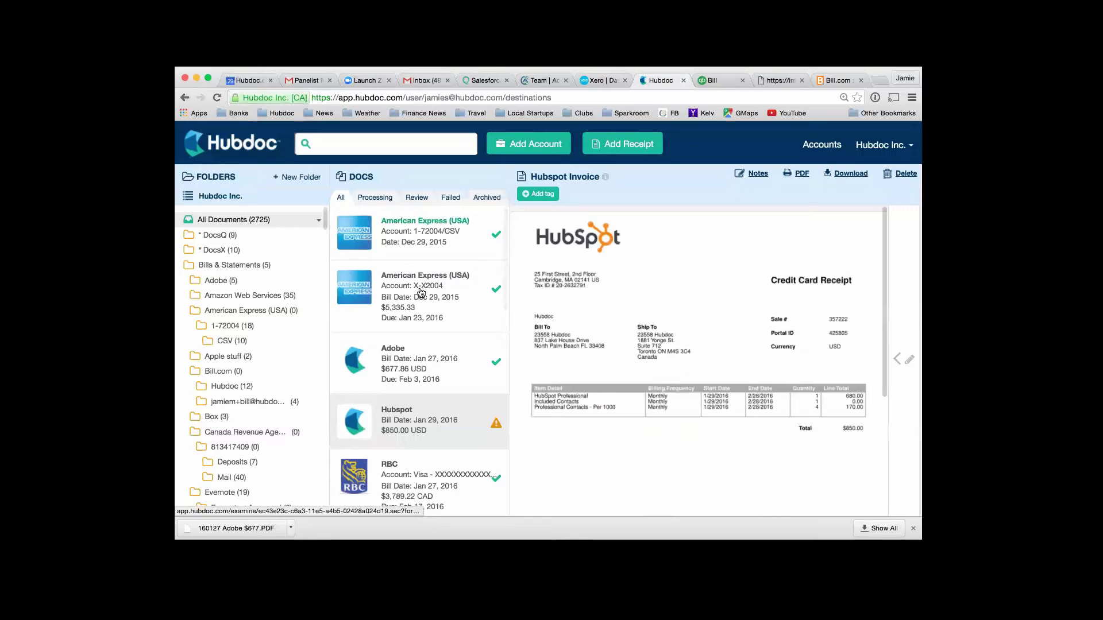
scroll(421, 292, "down", 4)
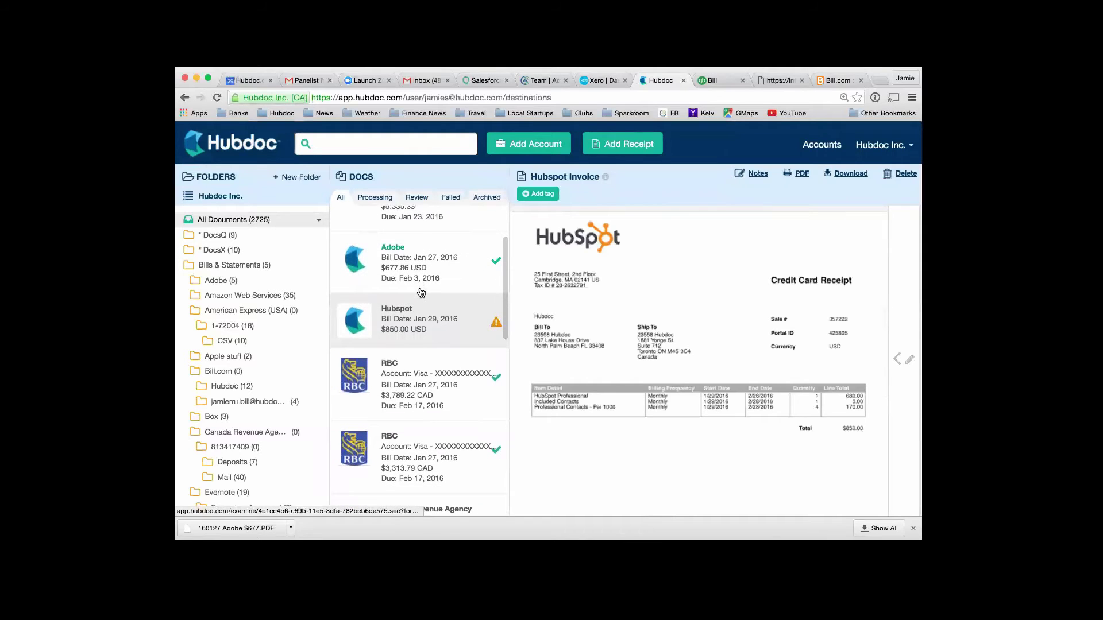
scroll(421, 293, "up", 4)
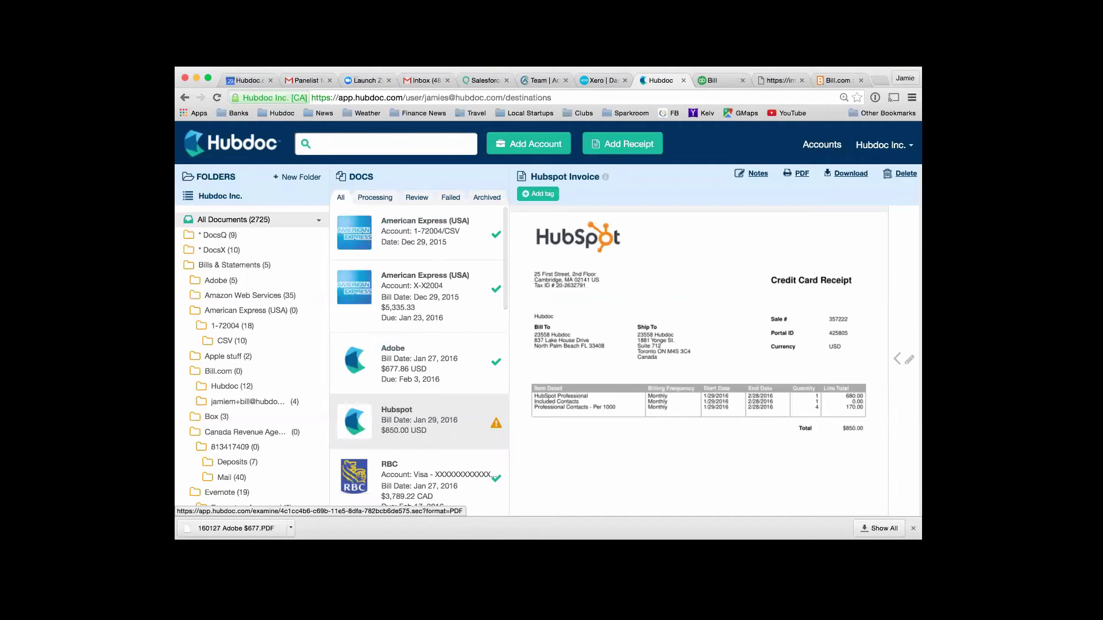
left_click(221, 235)
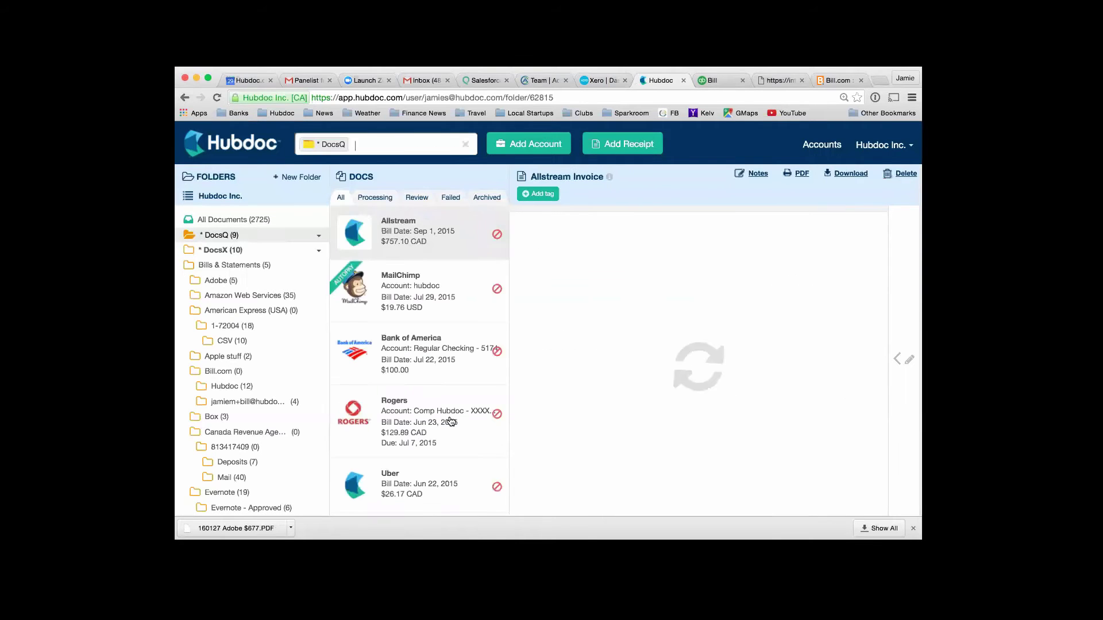
scroll(412, 421, "down", 5)
scroll(412, 422, "down", 3)
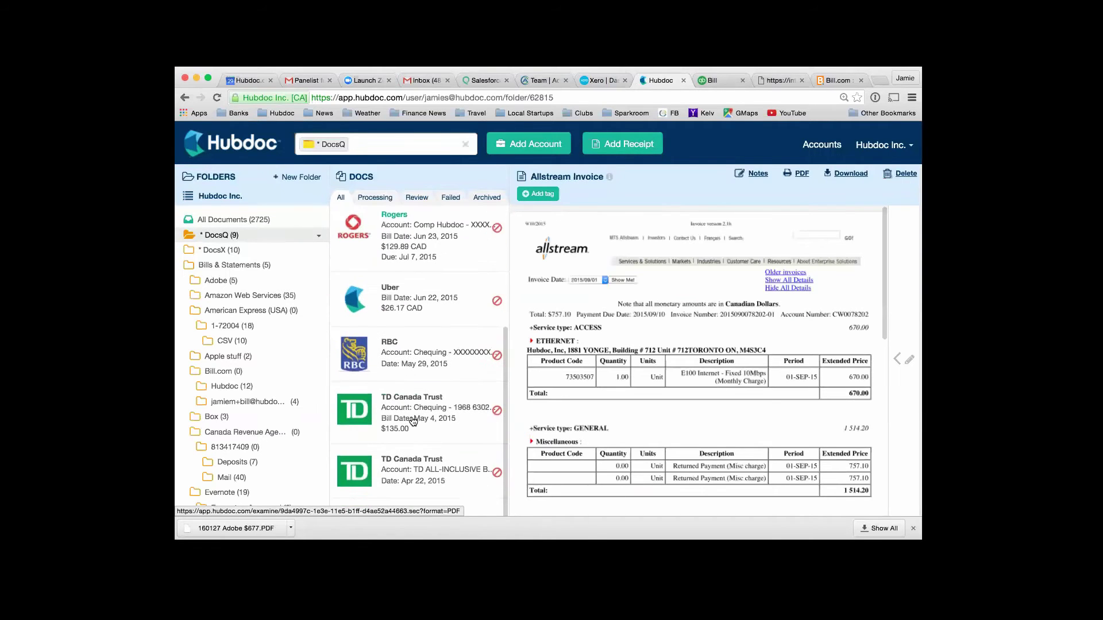
left_click(432, 396)
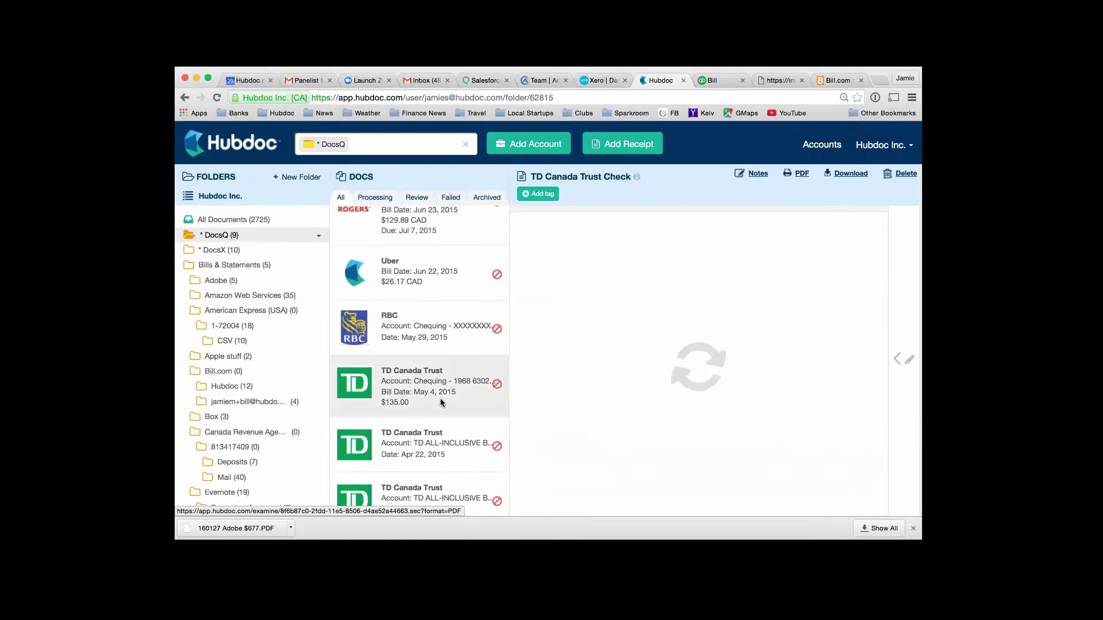
scroll(687, 439, "down", 2)
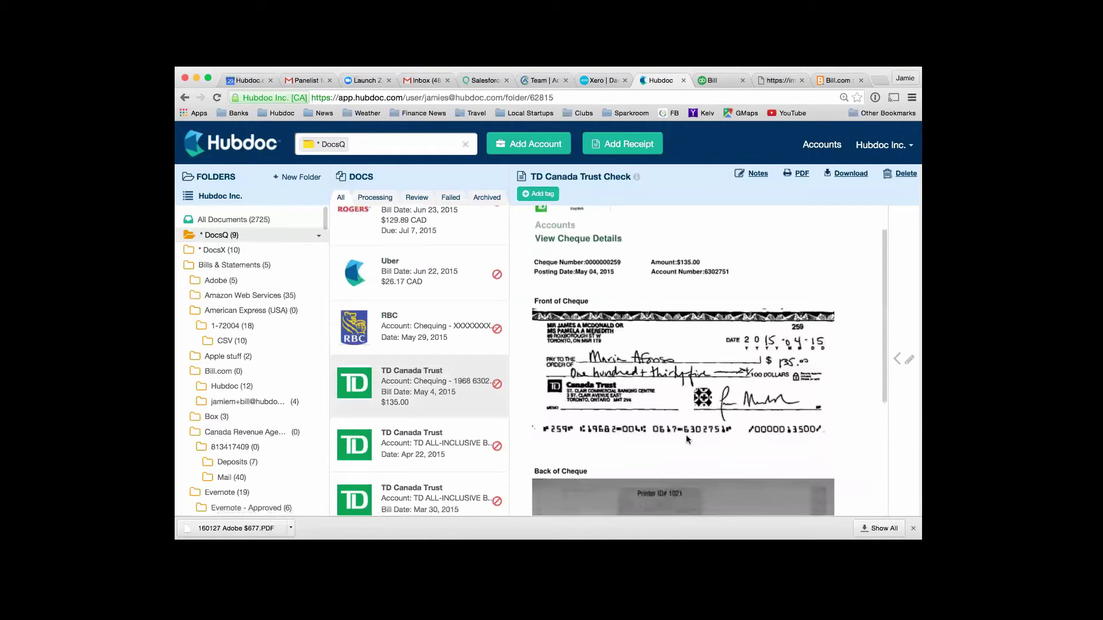
scroll(687, 439, "down", 2)
scroll(661, 425, "up", 3)
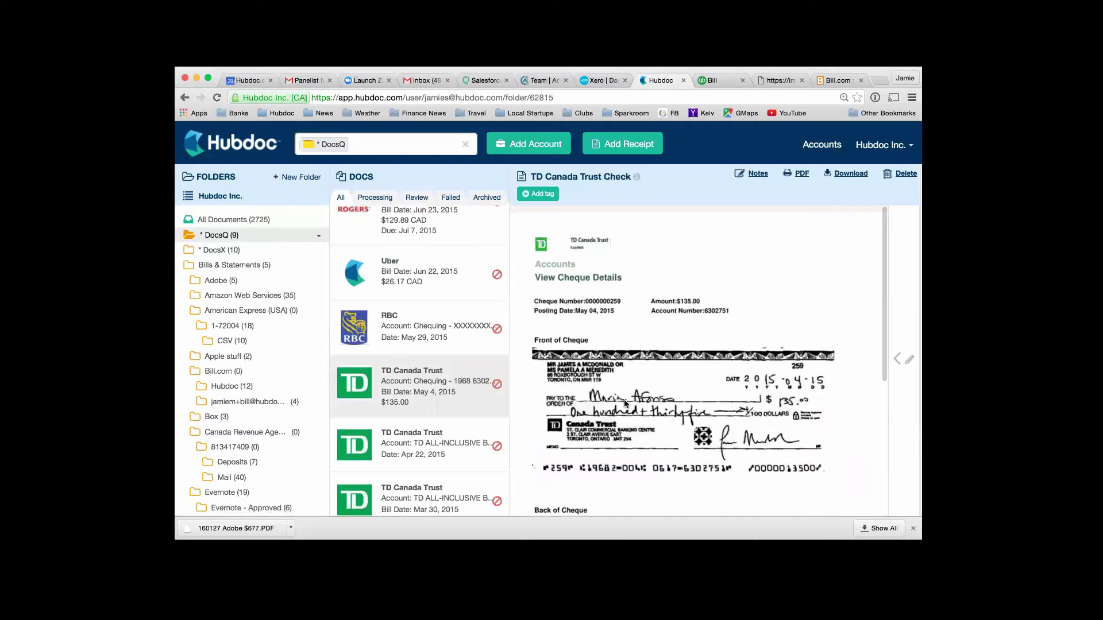
Review the first RBC chequing account's CSV transactions, then return to All Documents
scroll(254, 420, "down", 10)
scroll(254, 418, "down", 6)
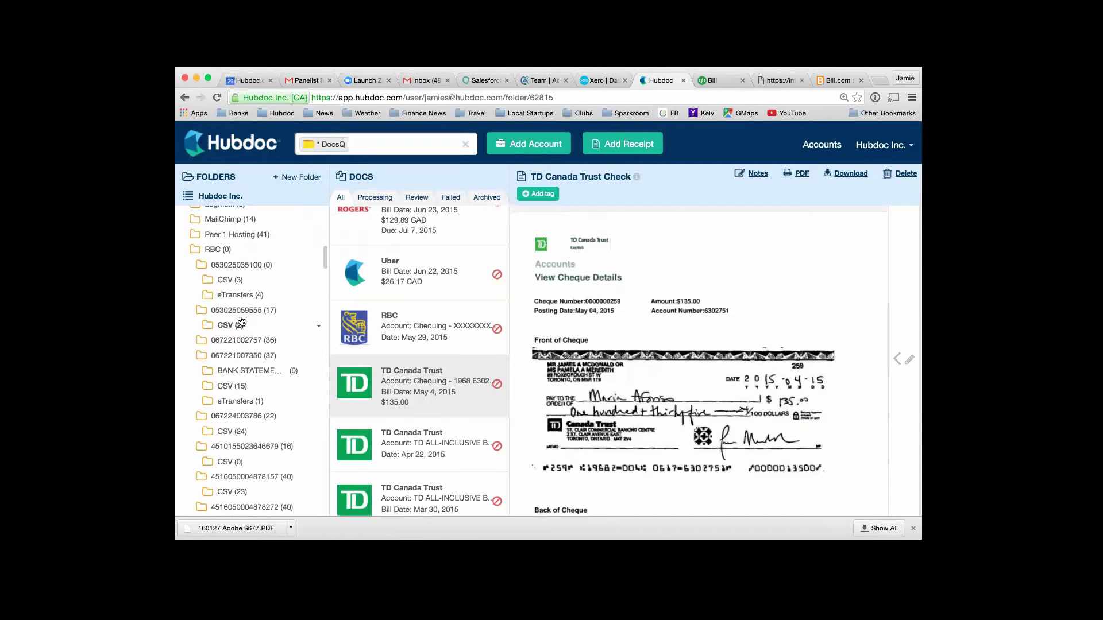
left_click(226, 281)
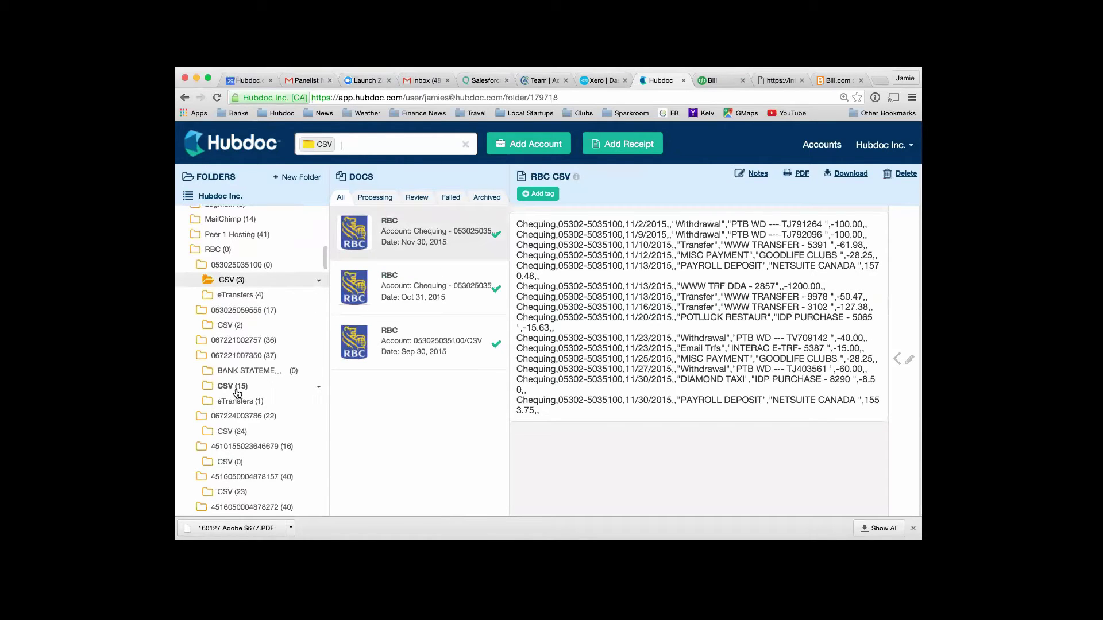
scroll(247, 255, "up", 1)
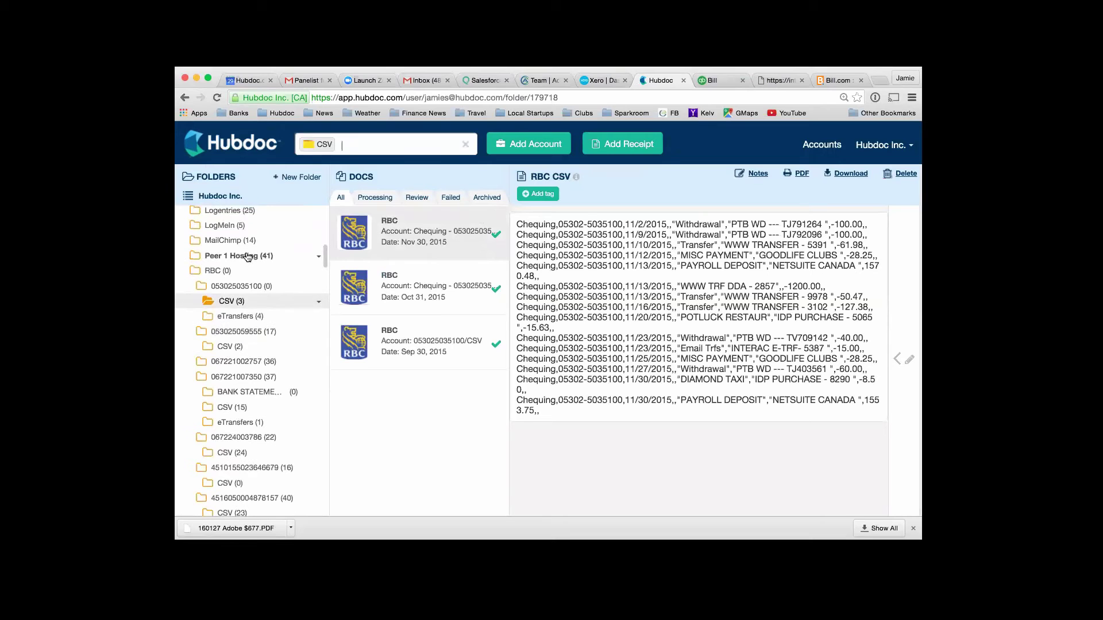
scroll(247, 256, "up", 10)
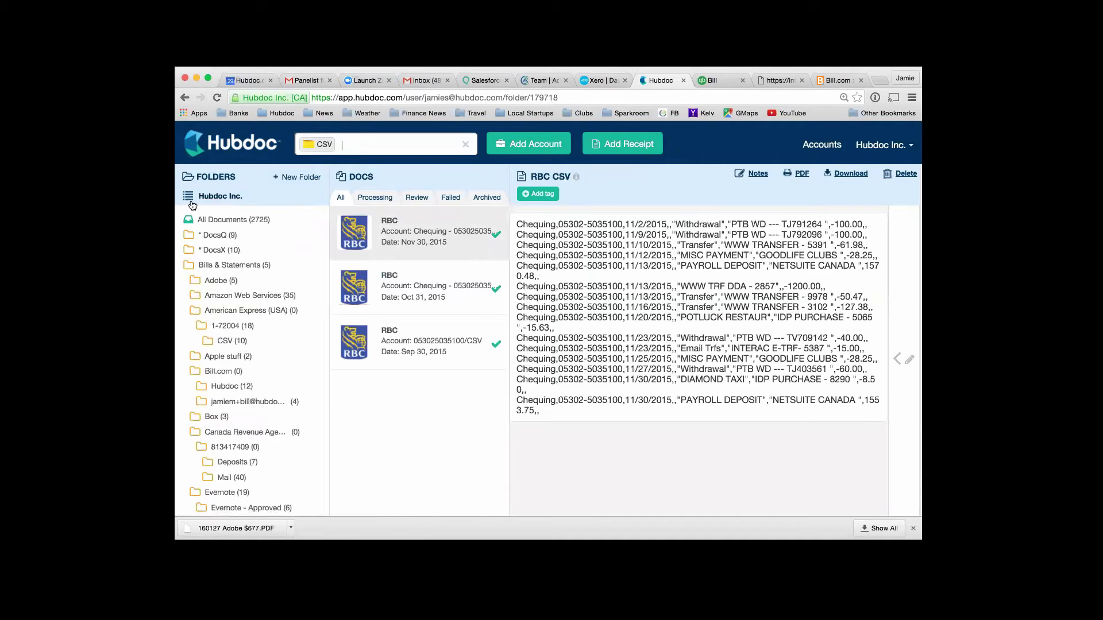
left_click(202, 224)
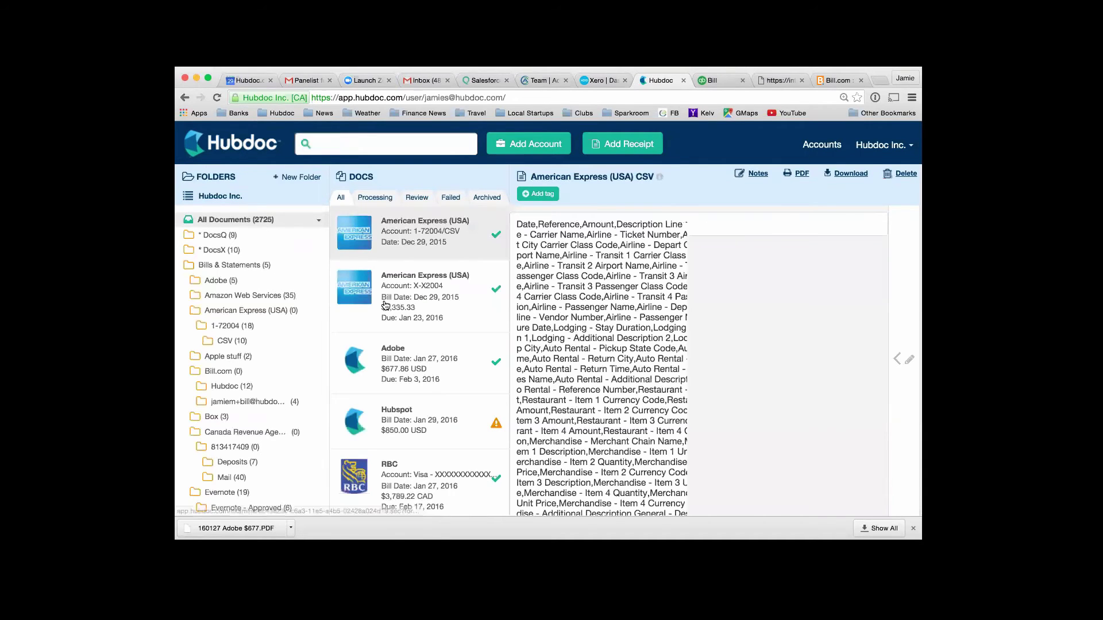
Open the Hubspot credit card receipt, then Settings from the Hubdoc Inc. account menu
scroll(406, 398, "down", 5)
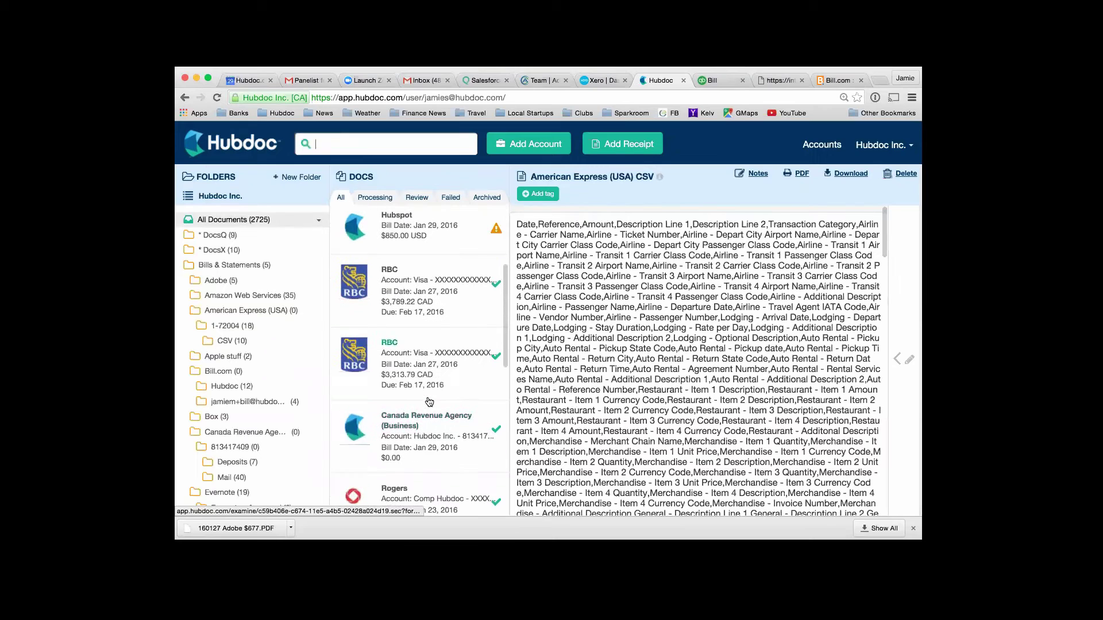
left_click(422, 241)
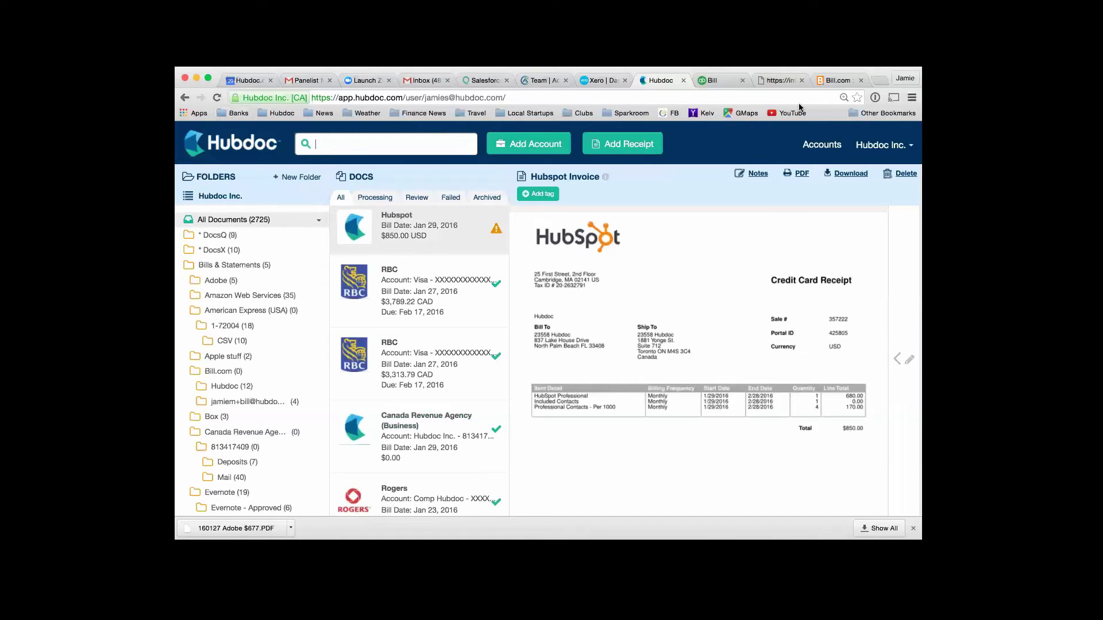
left_click(883, 145)
left_click(860, 175)
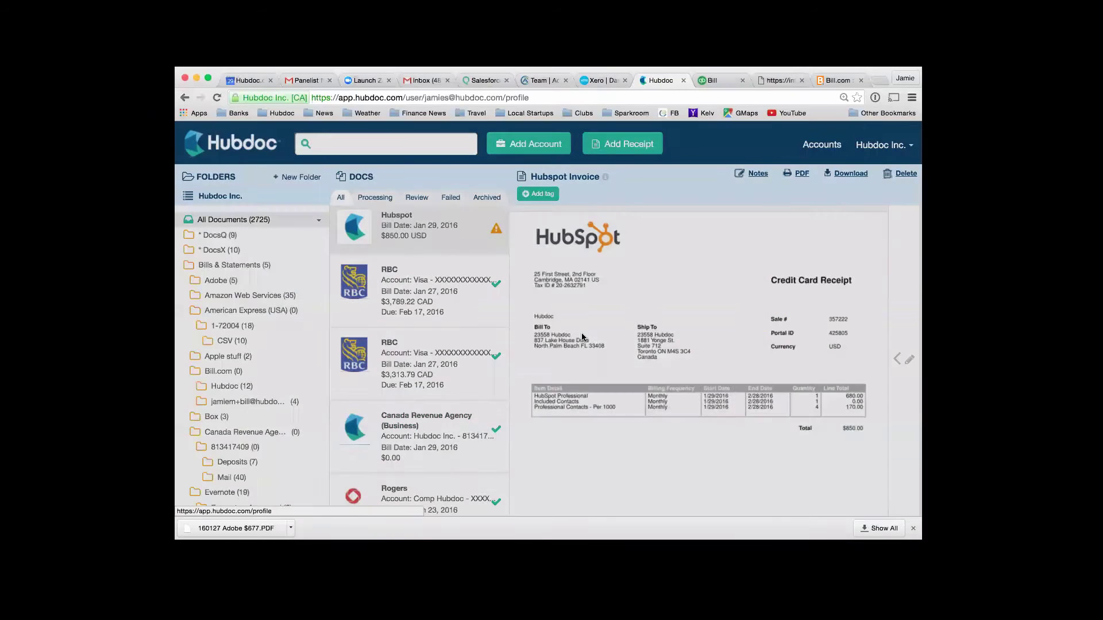
scroll(581, 337, "down", 8)
scroll(581, 337, "up", 5)
Review the Destinations cloud storage services such as Box and ShareFile, then close settings
scroll(582, 338, "up", 3)
left_click(520, 153)
scroll(518, 232, "down", 5)
scroll(518, 229, "up", 5)
scroll(518, 295, "up", 4)
scroll(518, 294, "down", 5)
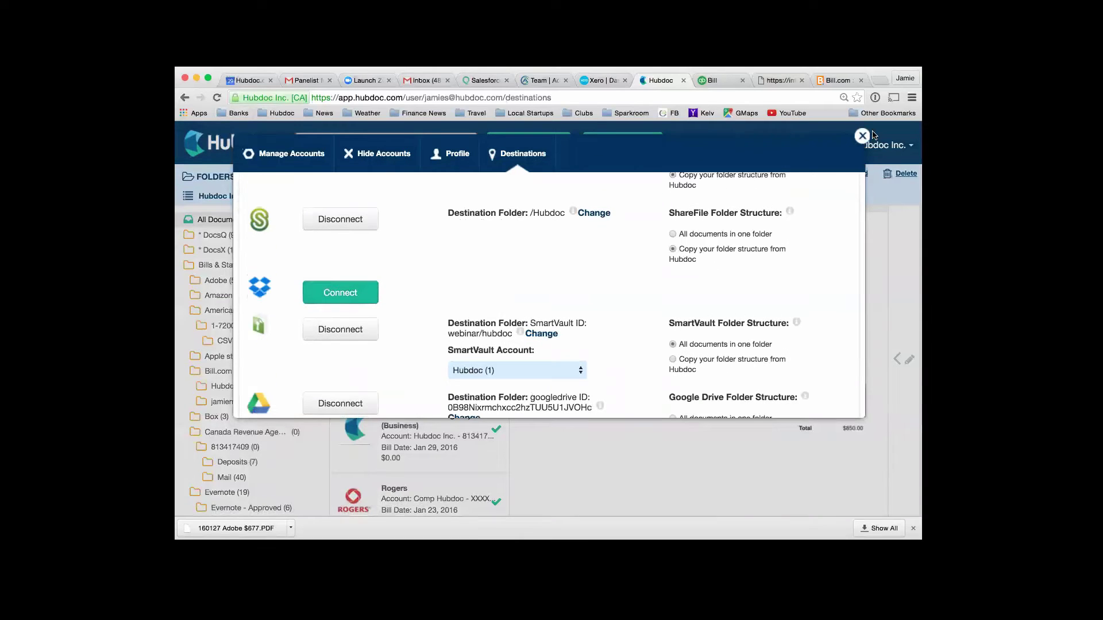
scroll(492, 281, "up", 4)
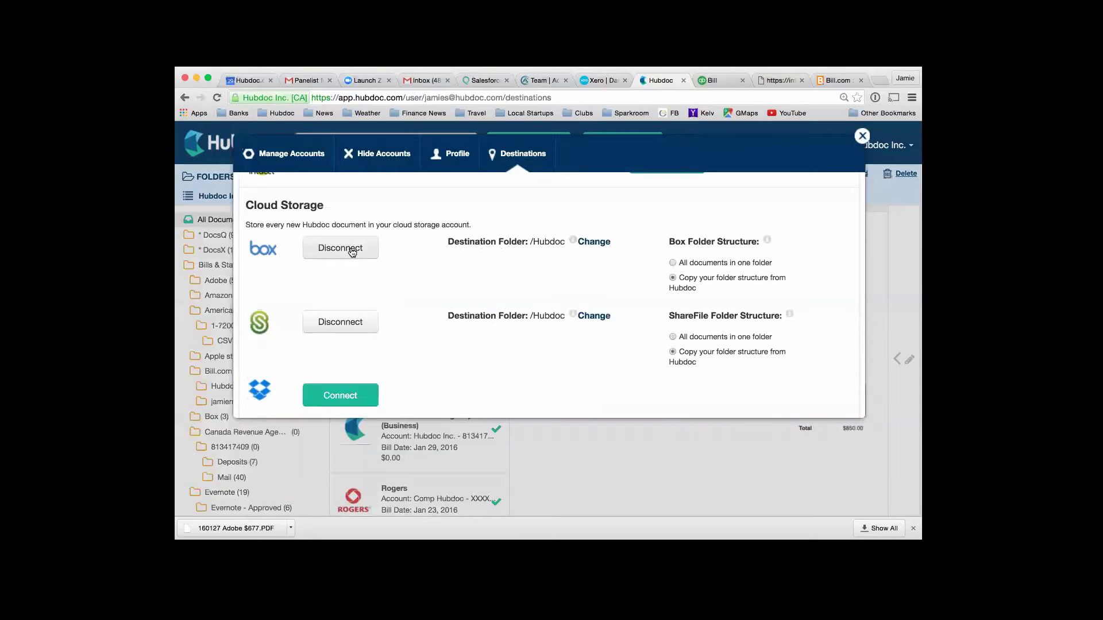
left_click(862, 136)
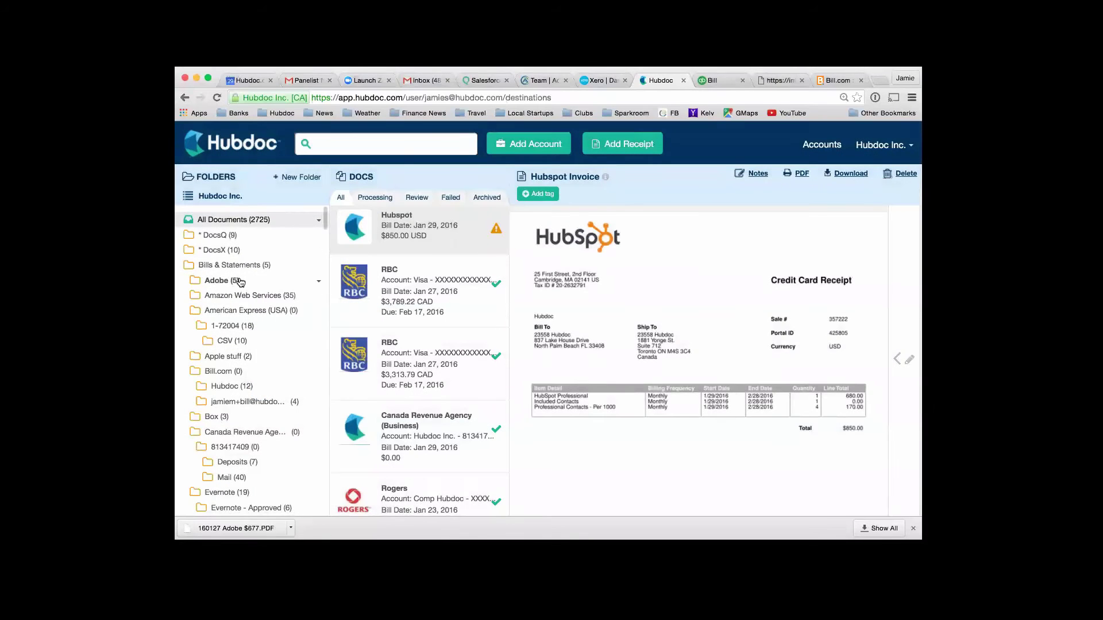
Push the Adobe folder's 5 invoices to Box, then open a new browser tab
left_click(240, 281)
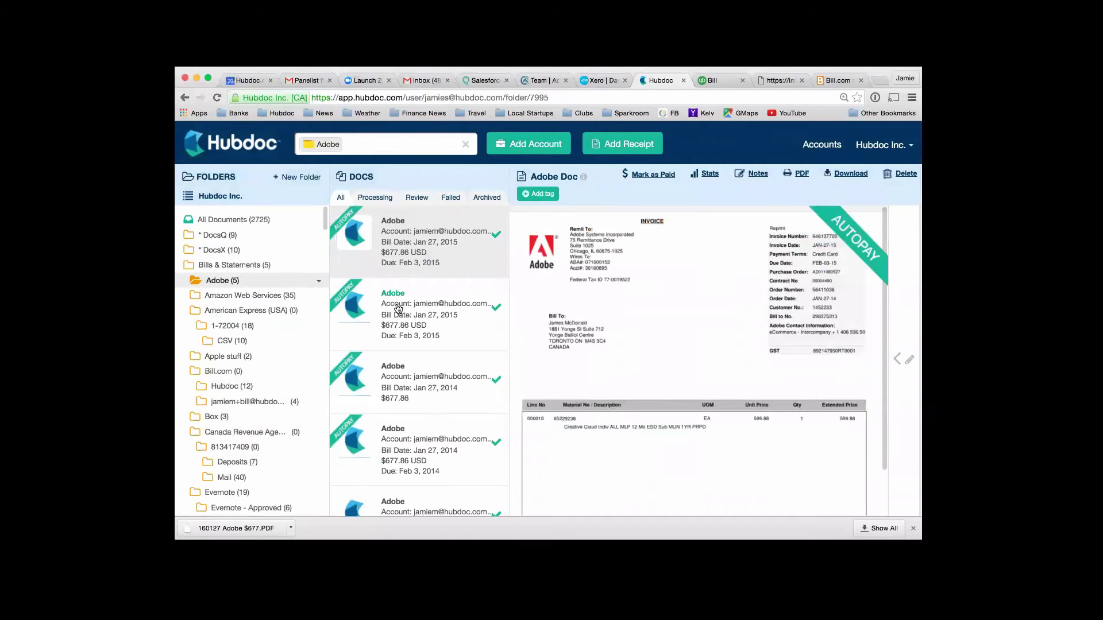
scroll(418, 343, "down", 2)
scroll(418, 342, "up", 2)
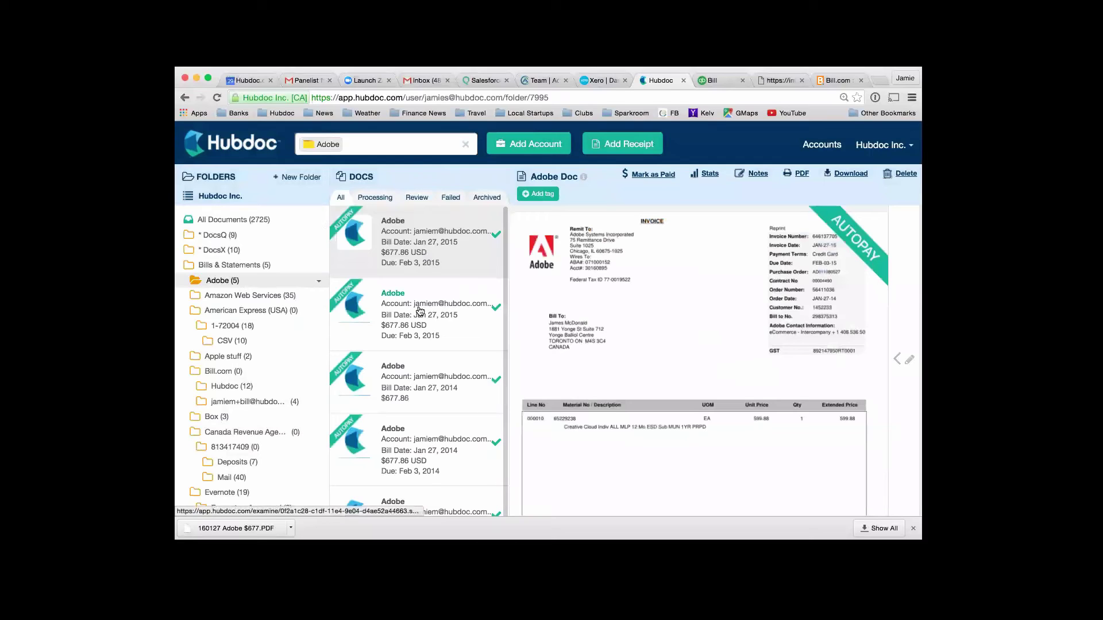
left_click(319, 282)
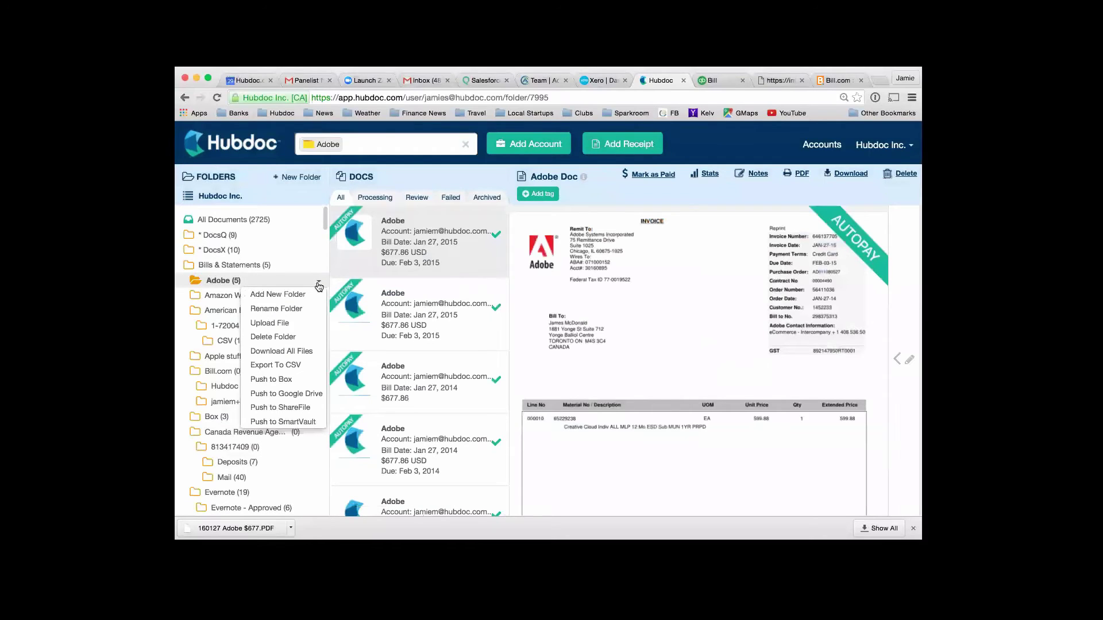
left_click(298, 381)
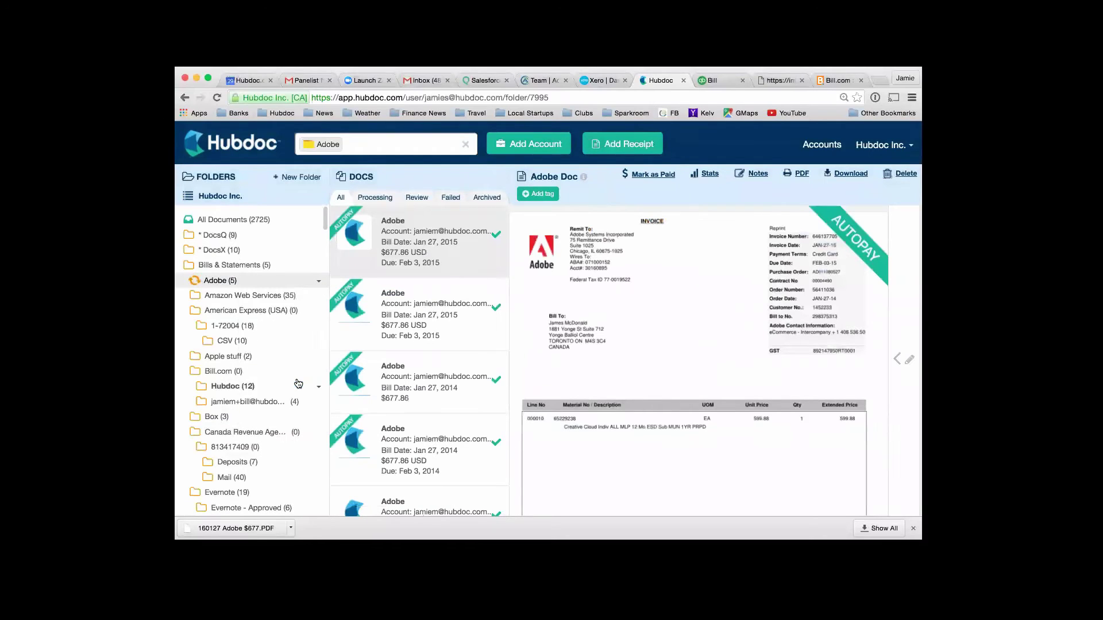
left_click(320, 283)
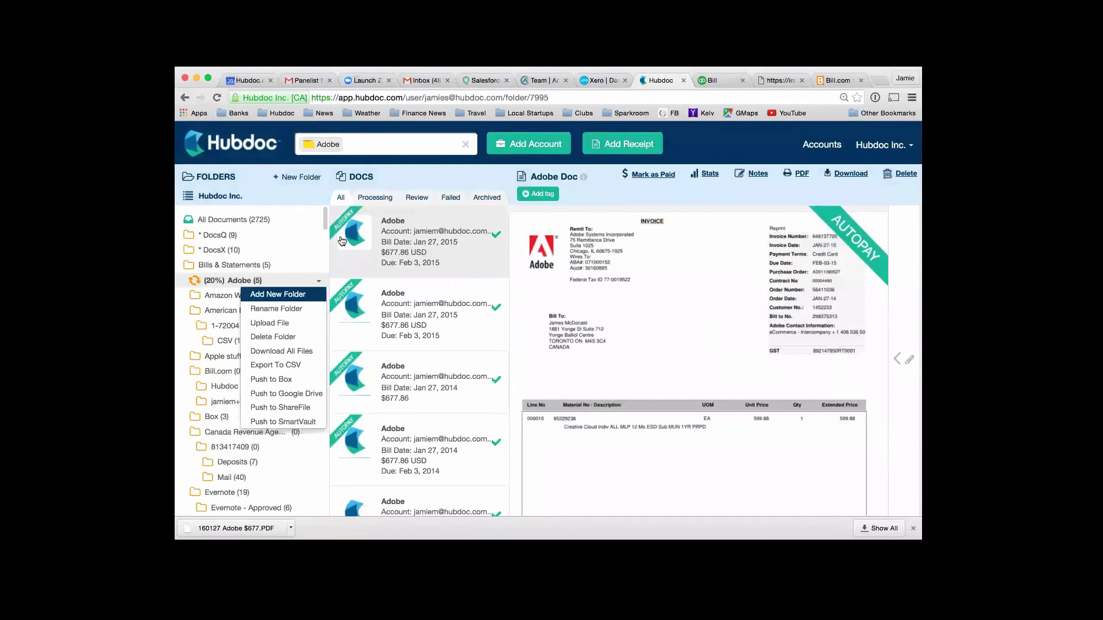
key("super+t")
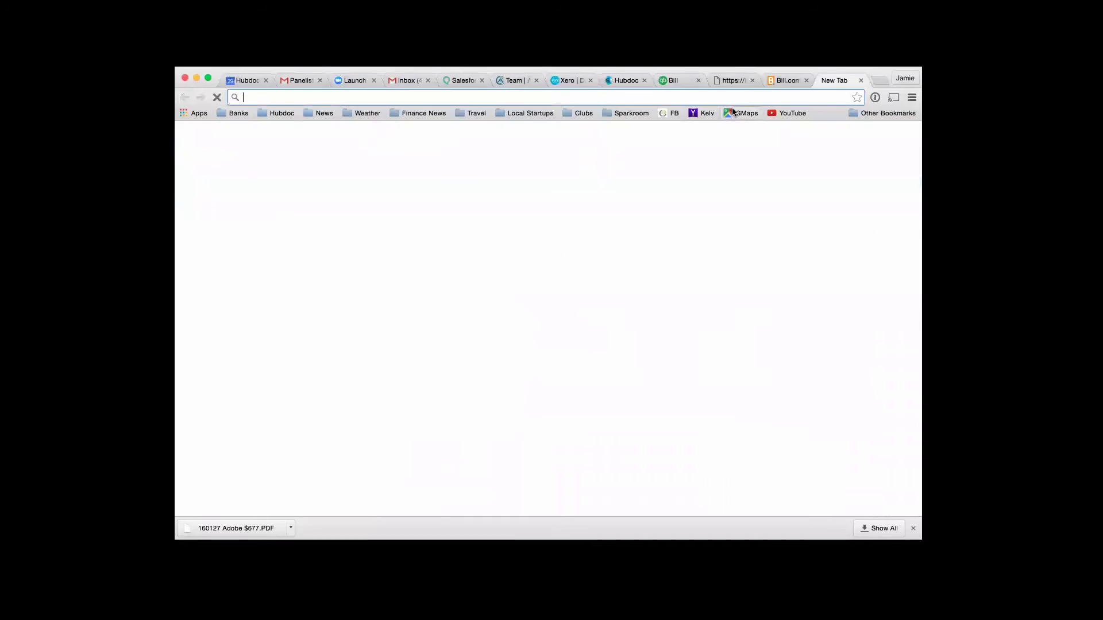
type("www.box")
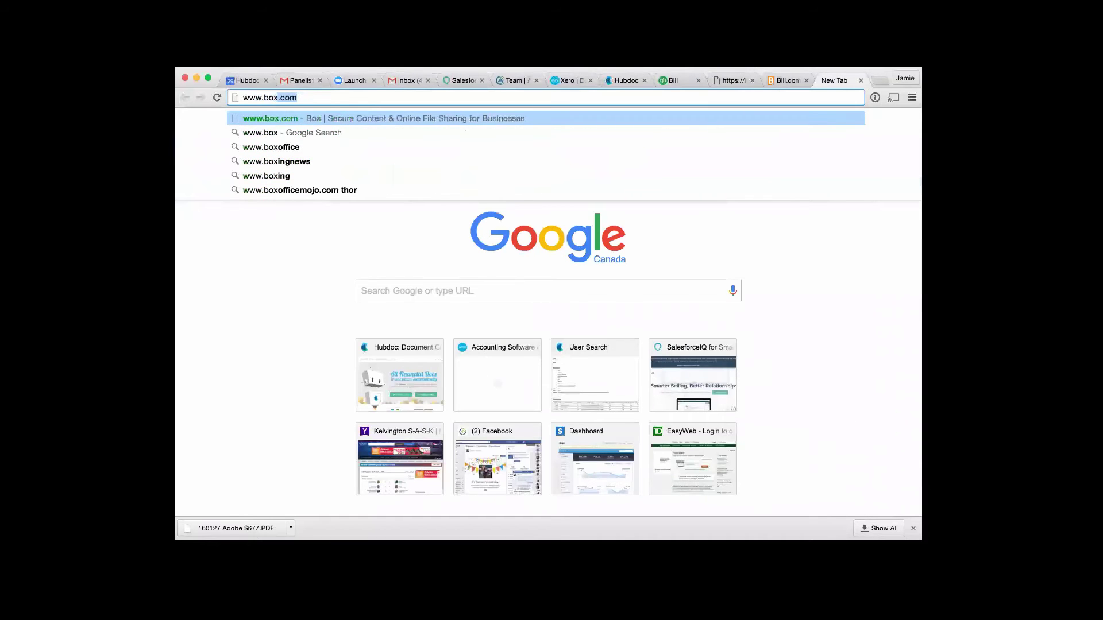
key("Return")
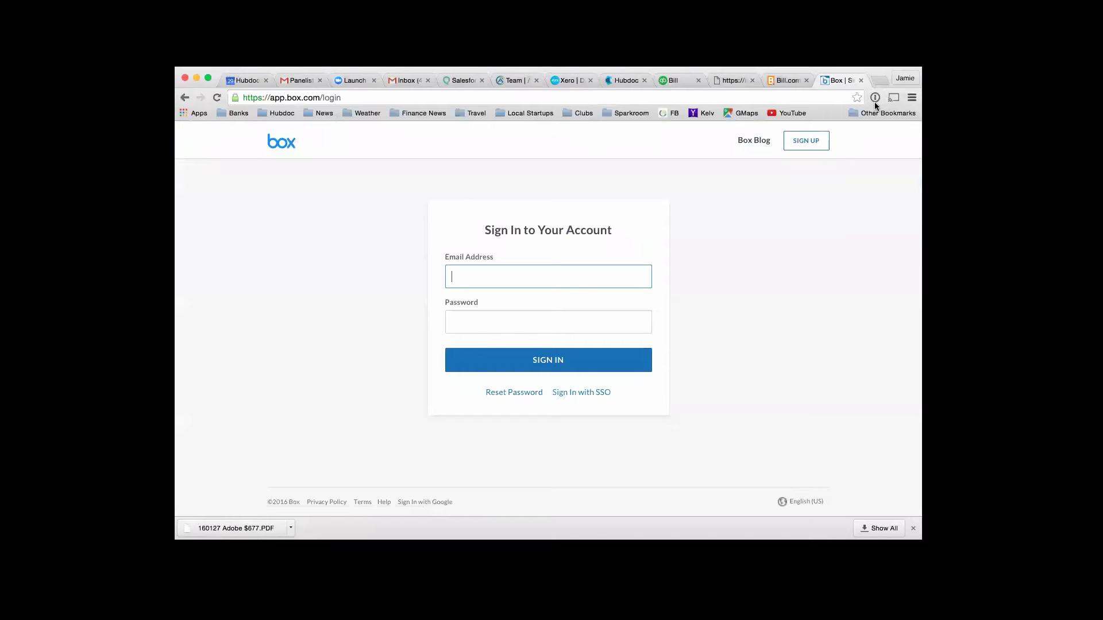
left_click(862, 145)
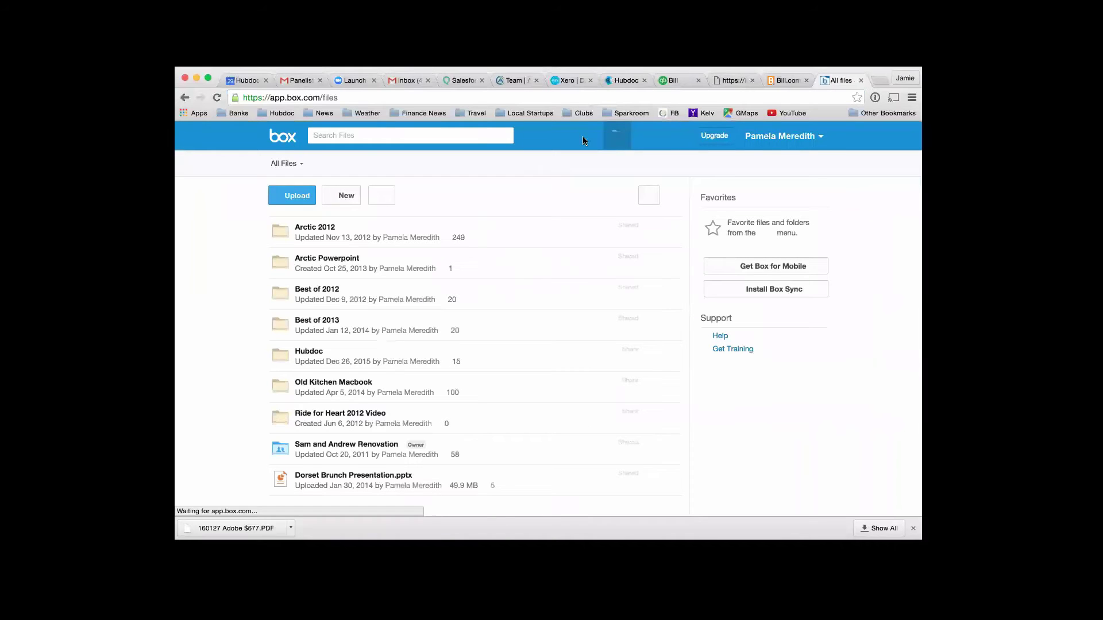
left_click(786, 136)
left_click(748, 337)
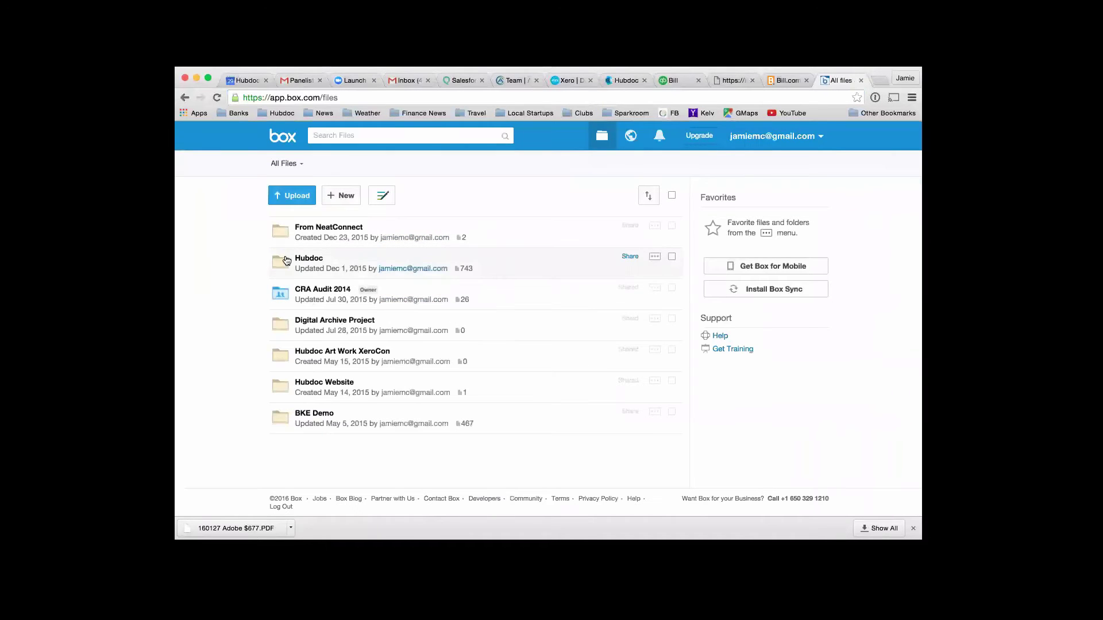
Open the Hubdoc folder in Box and scroll through its synced PDFs
left_click(307, 260)
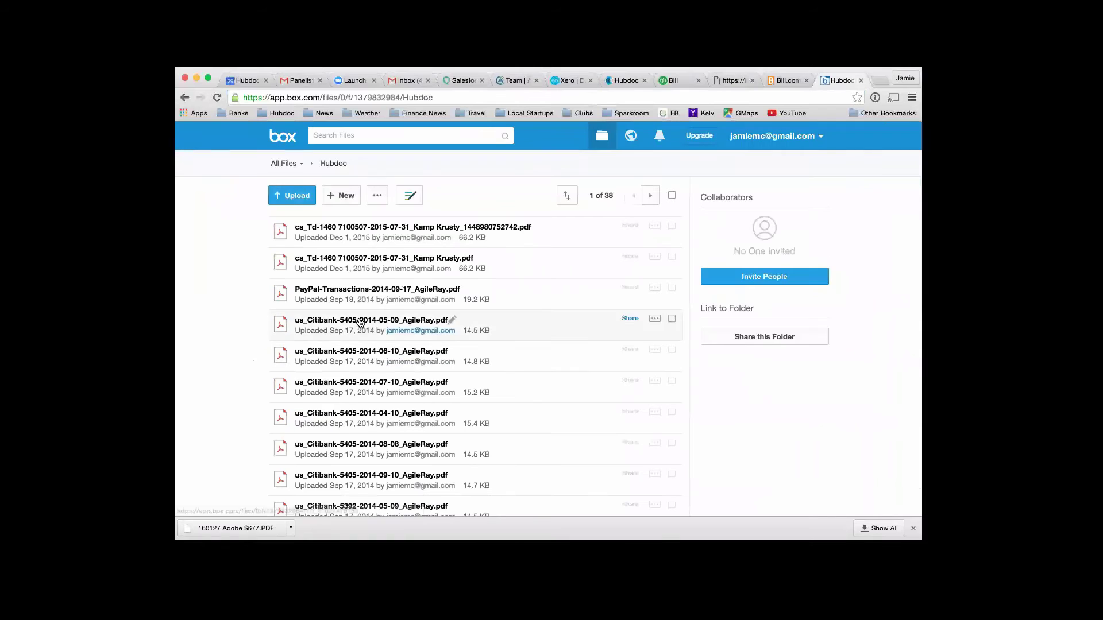
scroll(310, 345, "down", 5)
scroll(310, 345, "down", 10)
scroll(310, 345, "up", 15)
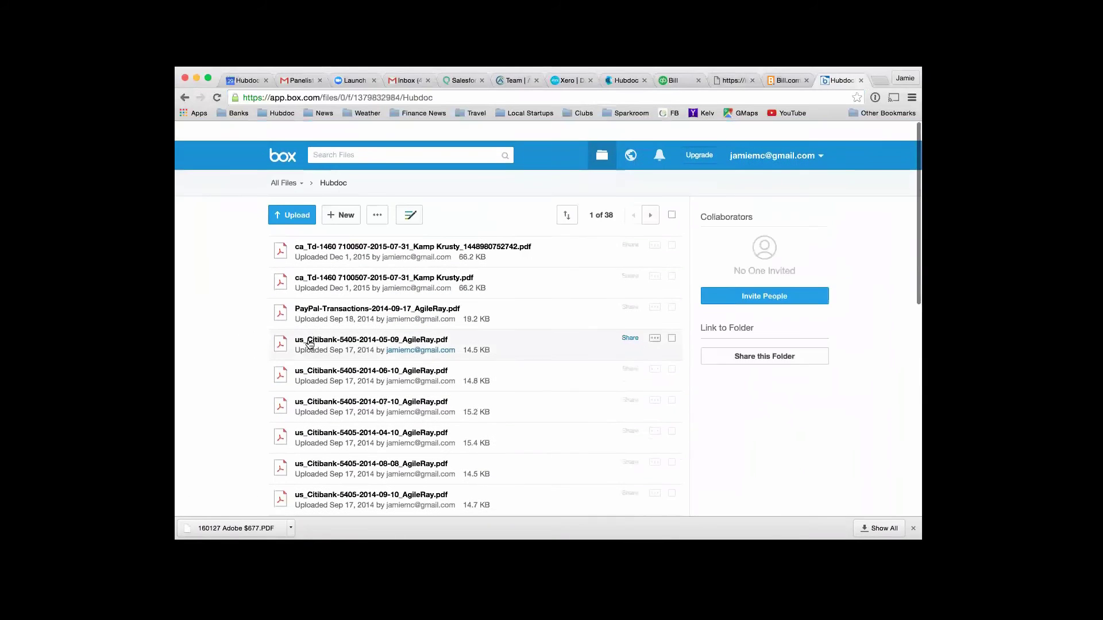
left_click(184, 98)
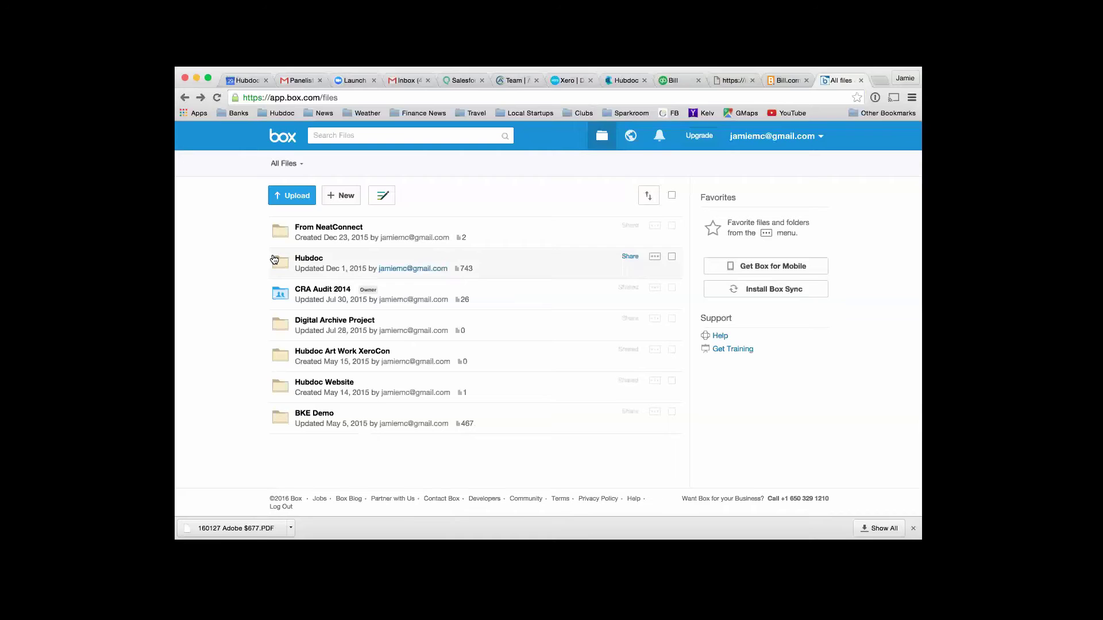
left_click(312, 260)
scroll(464, 359, "down", 1)
scroll(464, 359, "down", 10)
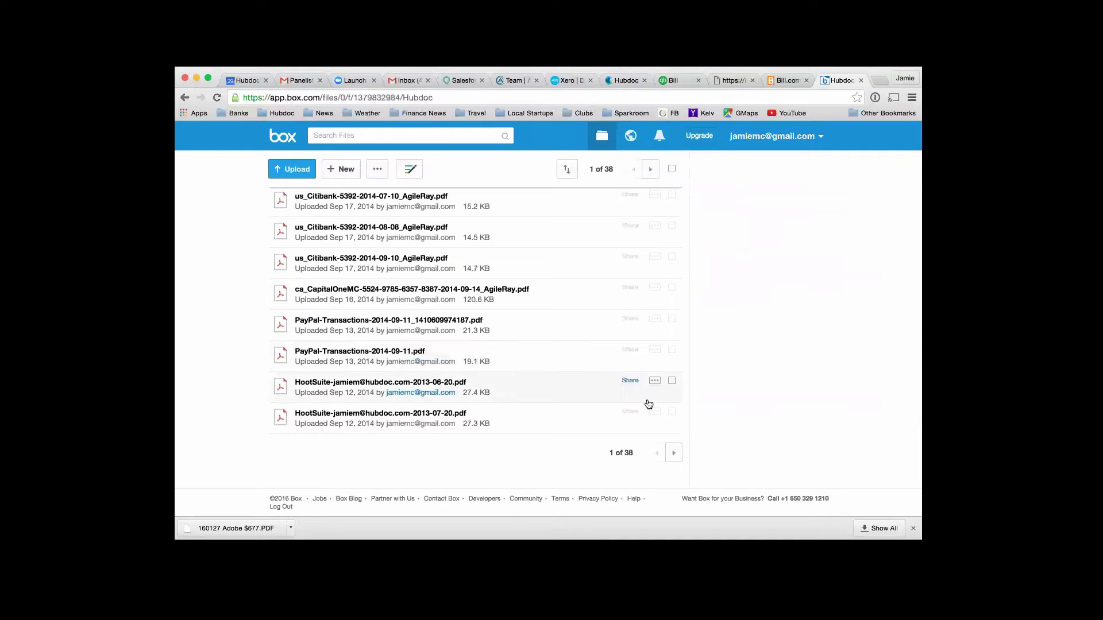
Page through the second and third pages of files, back to the first, then return to Hubdoc
left_click(673, 453)
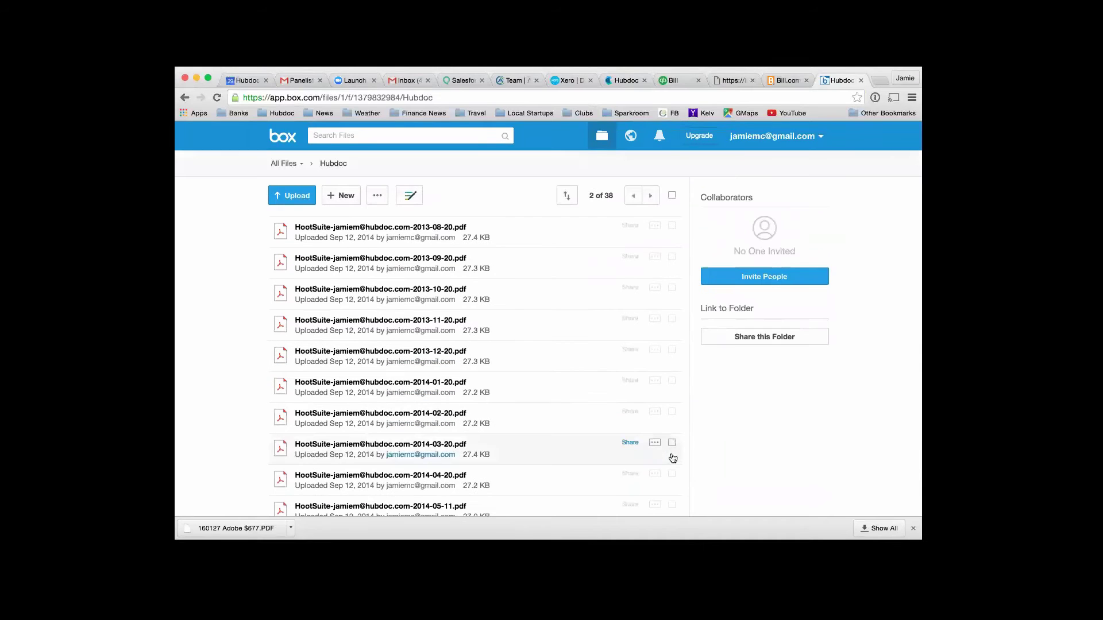
scroll(657, 446, "down", 5)
left_click(674, 454)
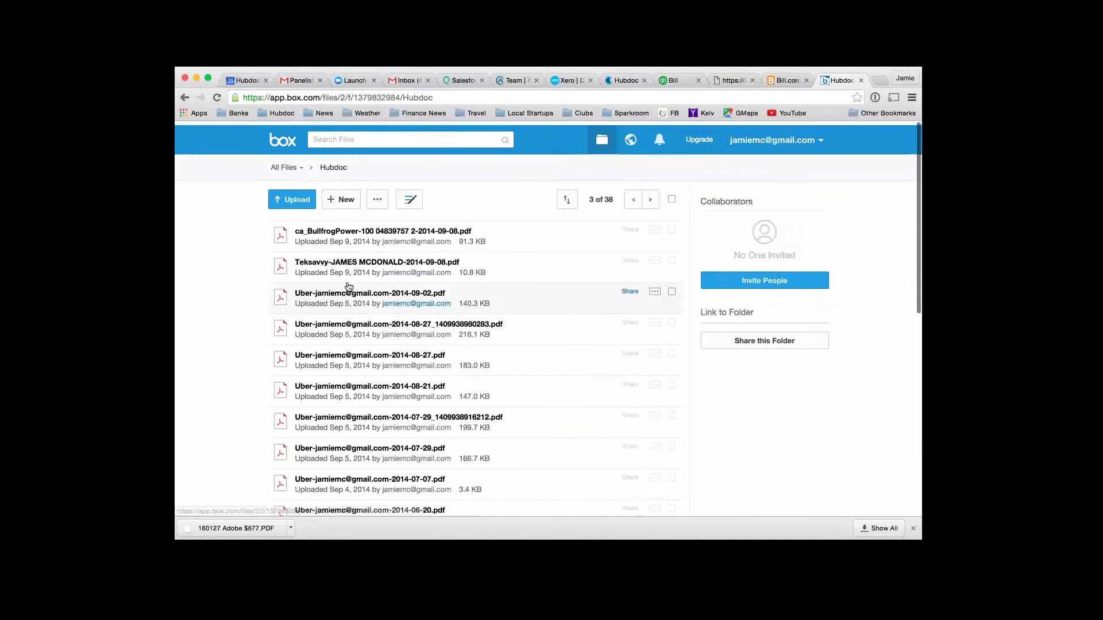
left_click(333, 165)
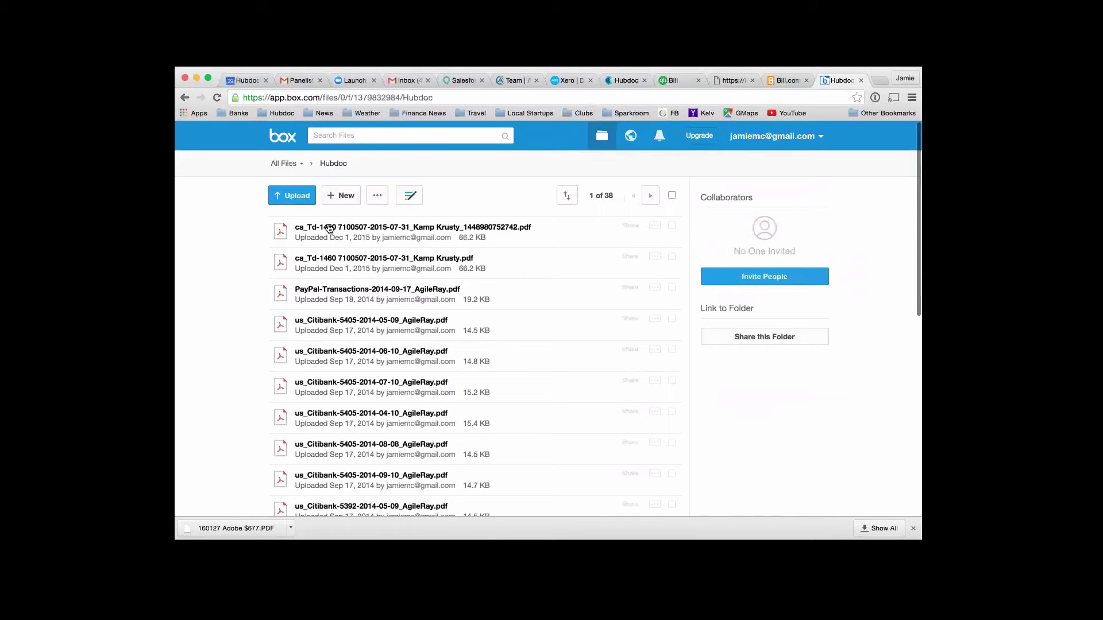
left_click_drag(271, 163, 295, 163)
right_click(291, 163)
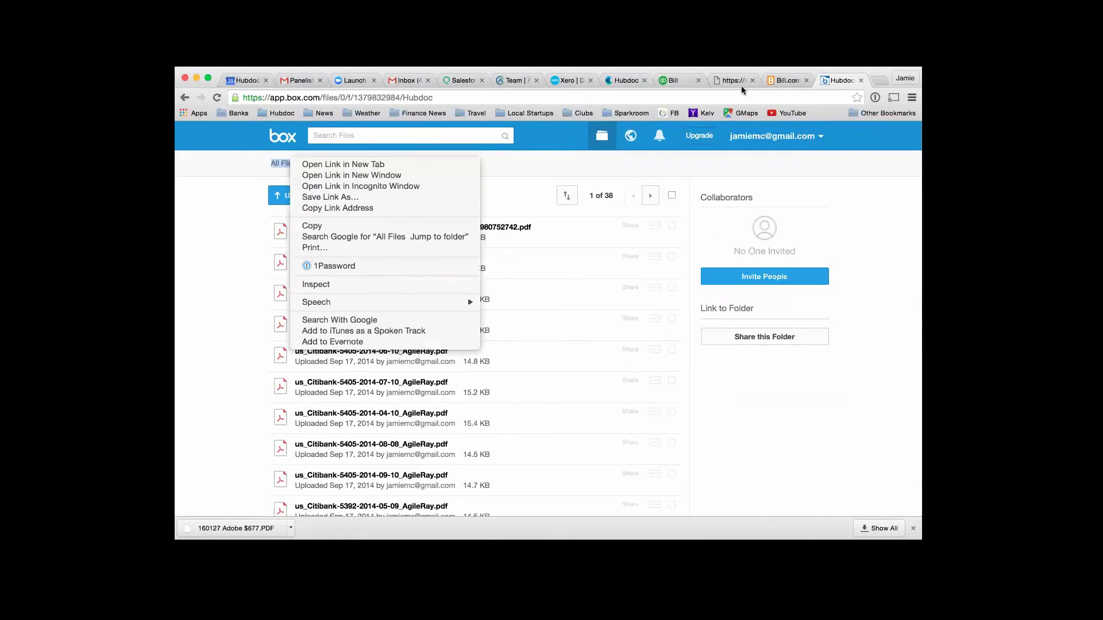
left_click(622, 84)
left_click(605, 86)
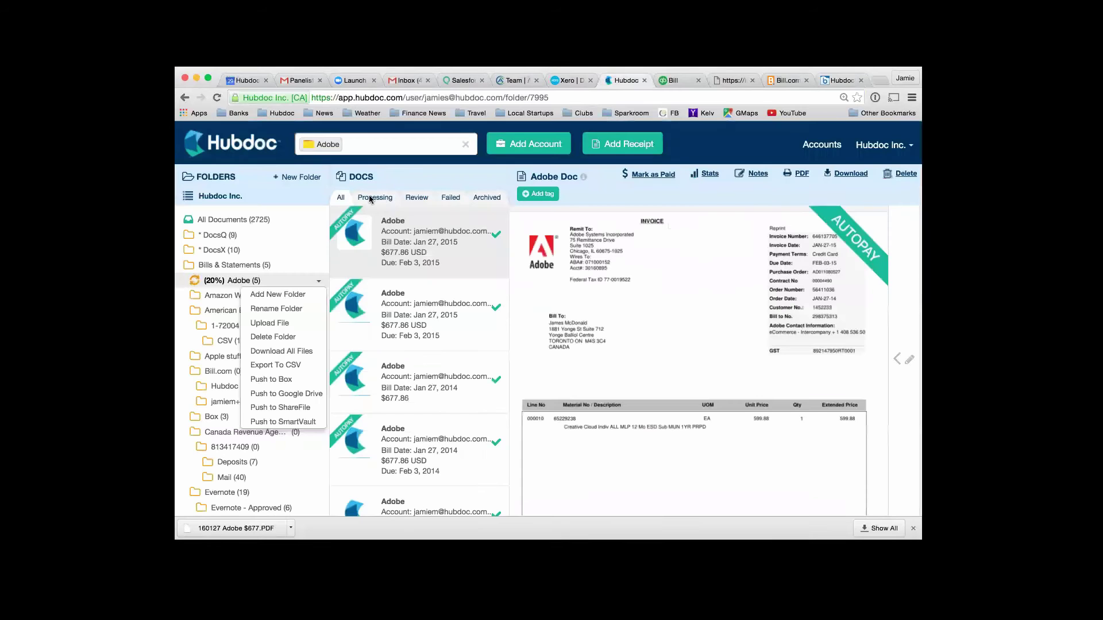
Upload the 160127 Adobe $677.PDF receipt through Add Receipt and close the upload window
left_click(636, 146)
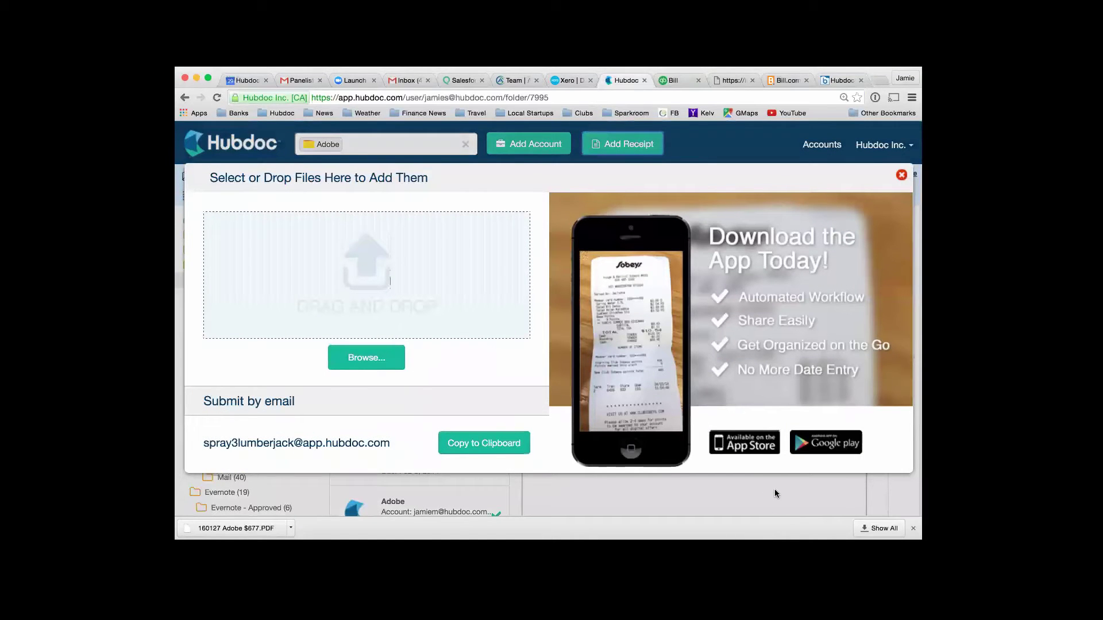
left_click_drag(776, 493, 377, 281)
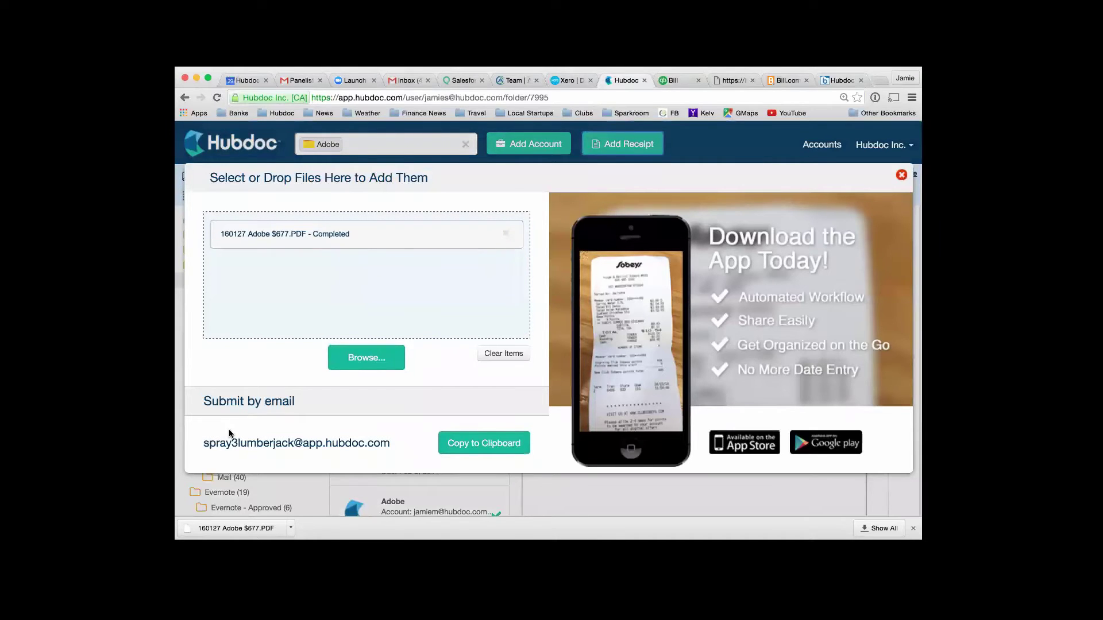
left_click_drag(204, 444, 381, 453)
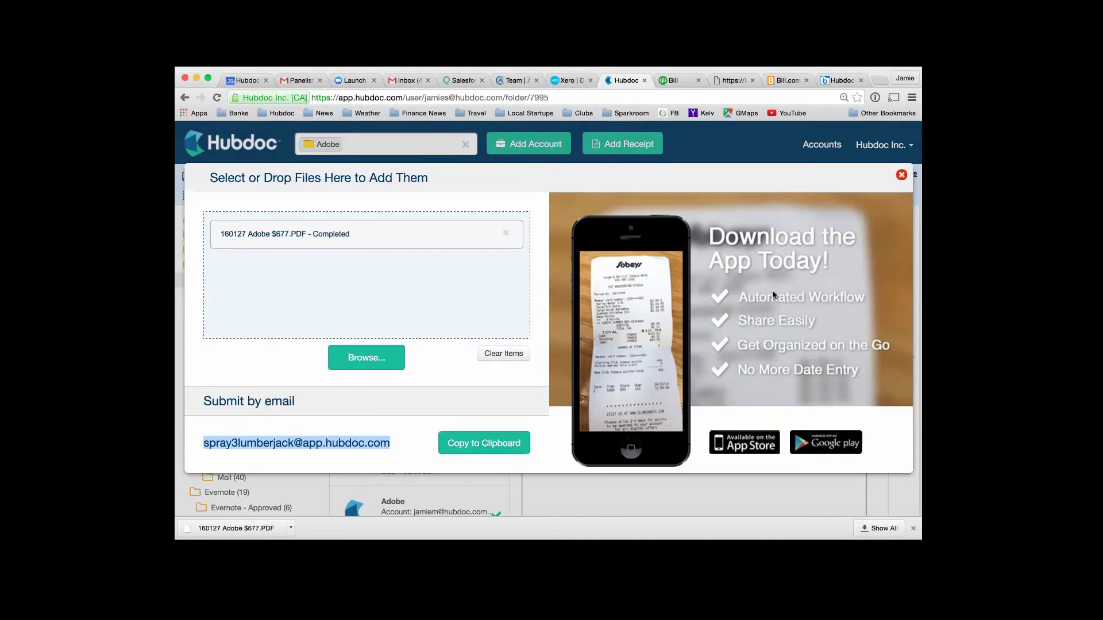
left_click(902, 176)
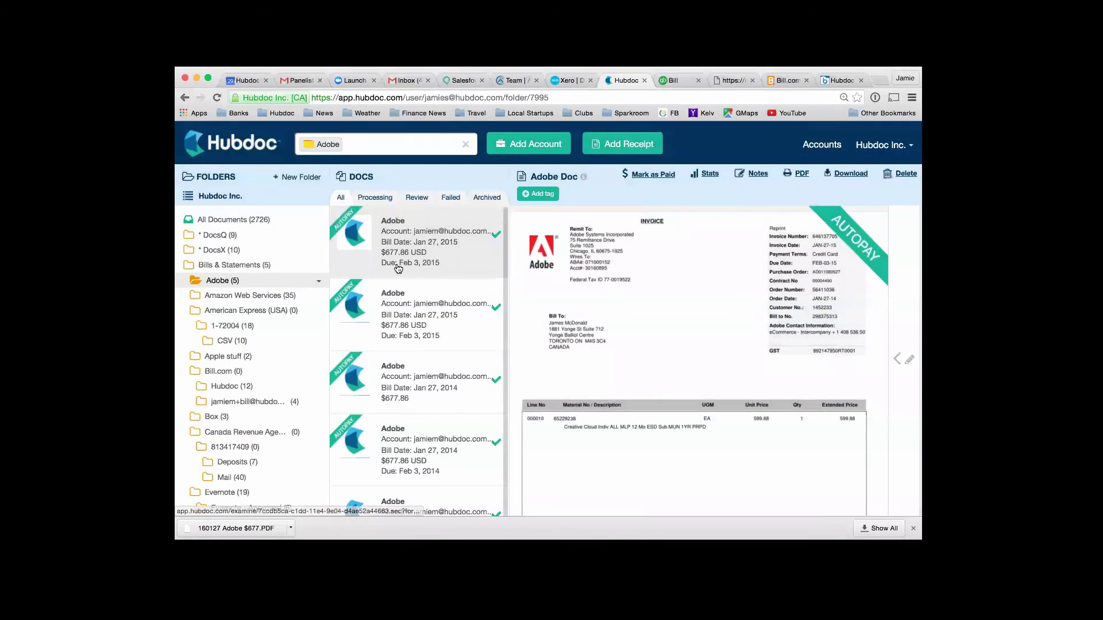
Reload and check processing documents, then remove the Adobe filter to list all 2726 documents
left_click(374, 197)
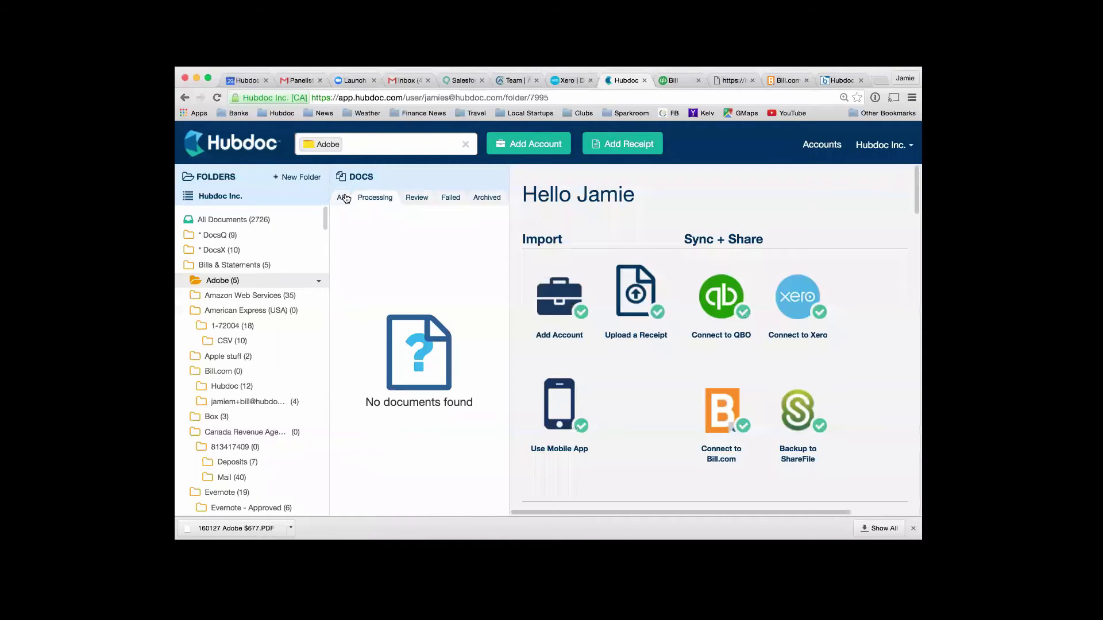
left_click(217, 98)
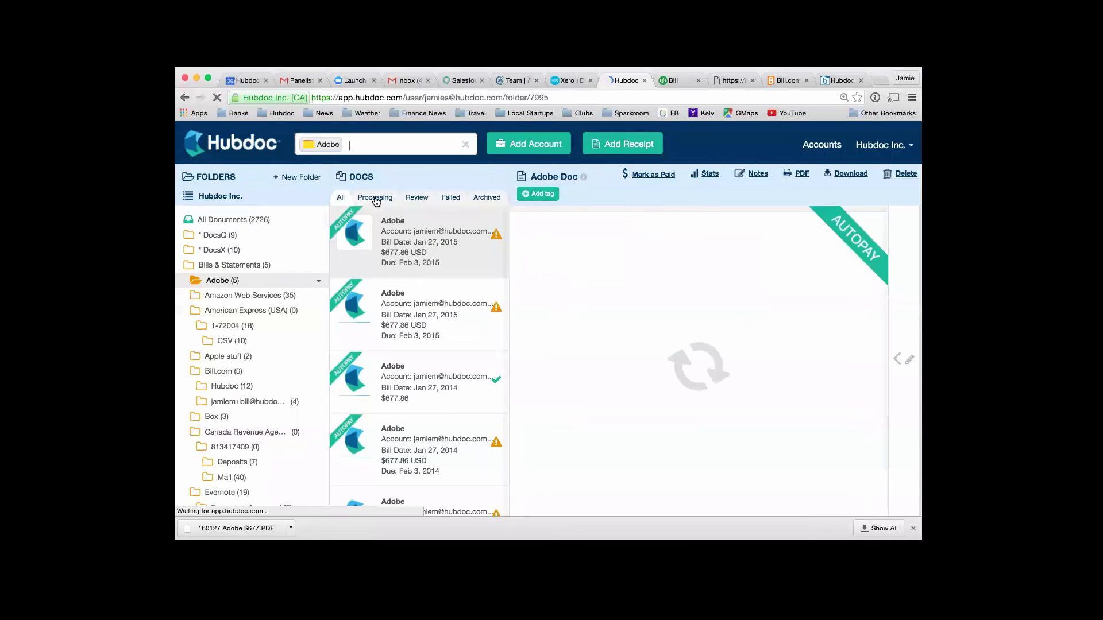
left_click(375, 197)
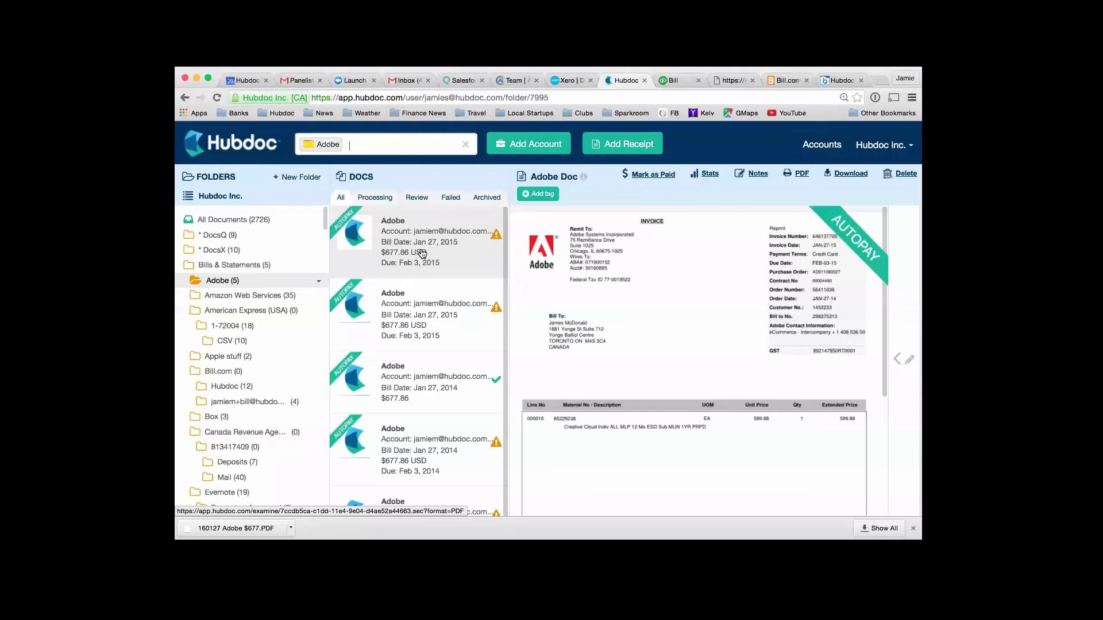
key("BackSpace")
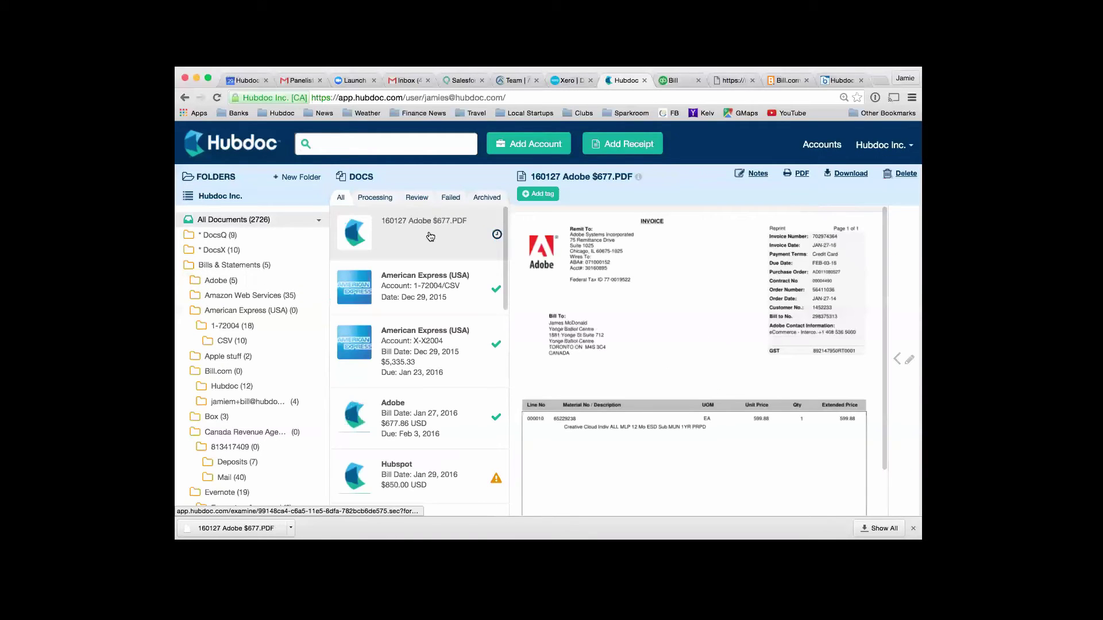
Filter the Docs list to Processing so only 160127 Adobe $677.PDF remains
left_click(375, 197)
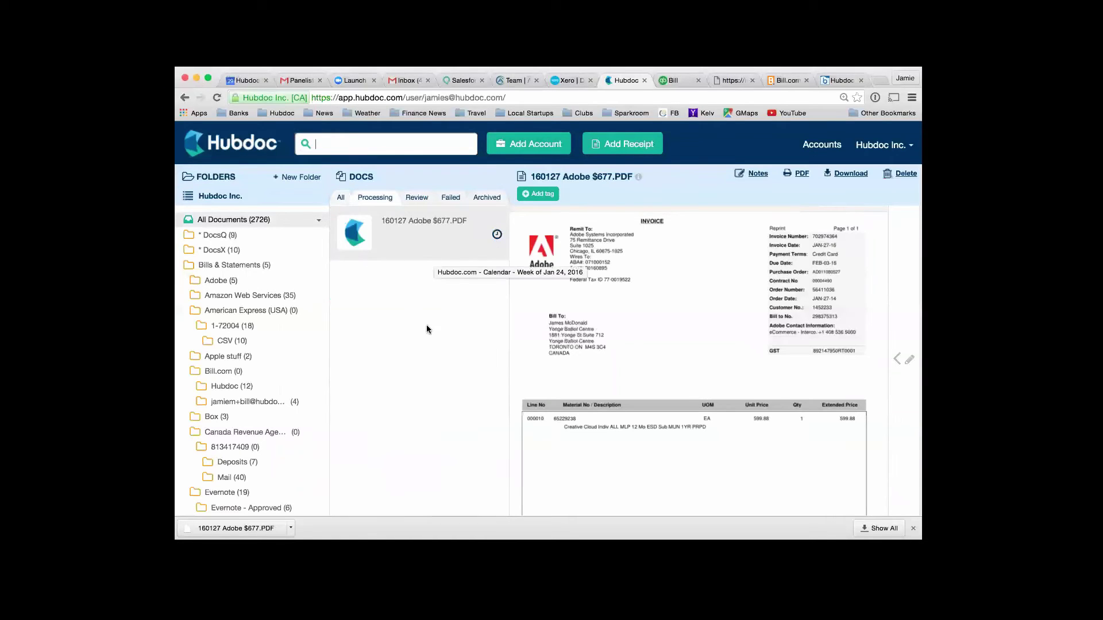
scroll(250, 327, "down", 2)
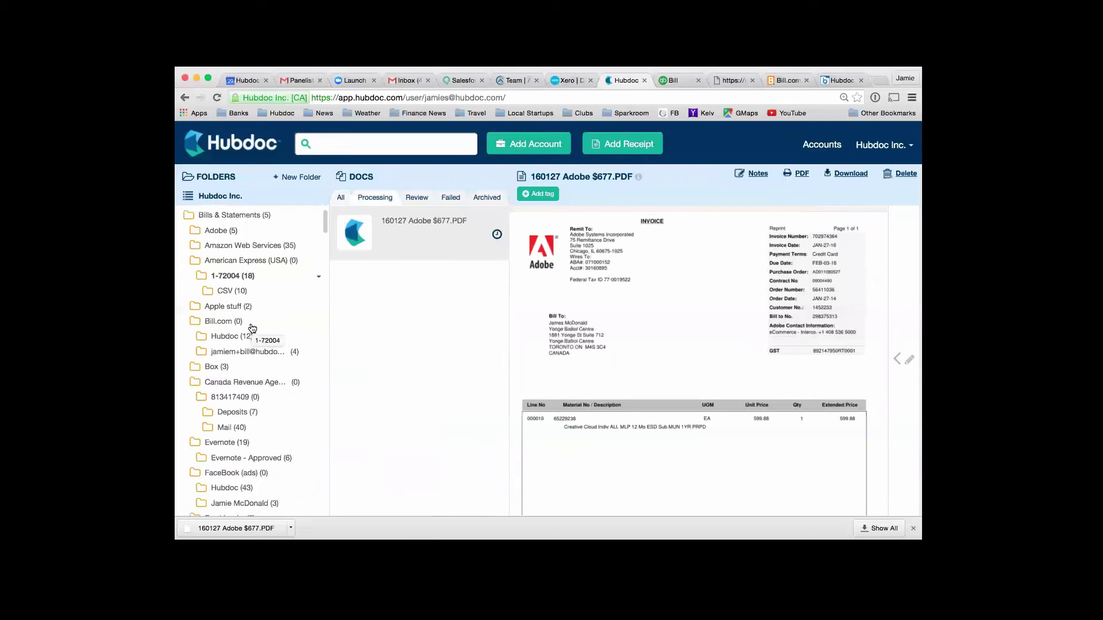
scroll(253, 328, "up", 1)
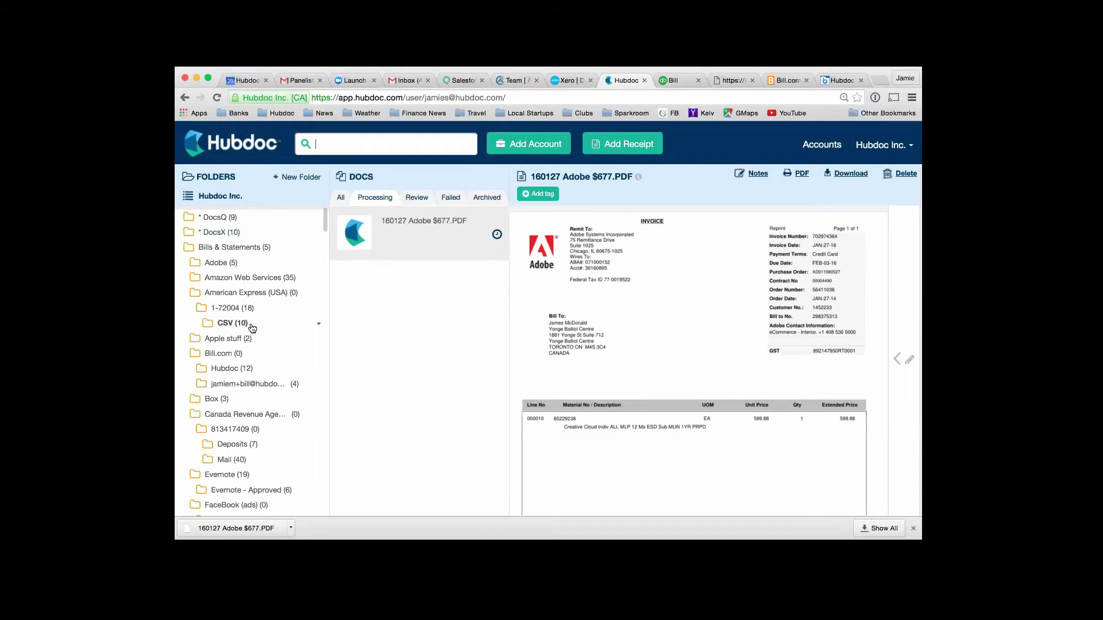
scroll(256, 402, "down", 15)
scroll(256, 402, "down", 5)
scroll(254, 397, "up", 3)
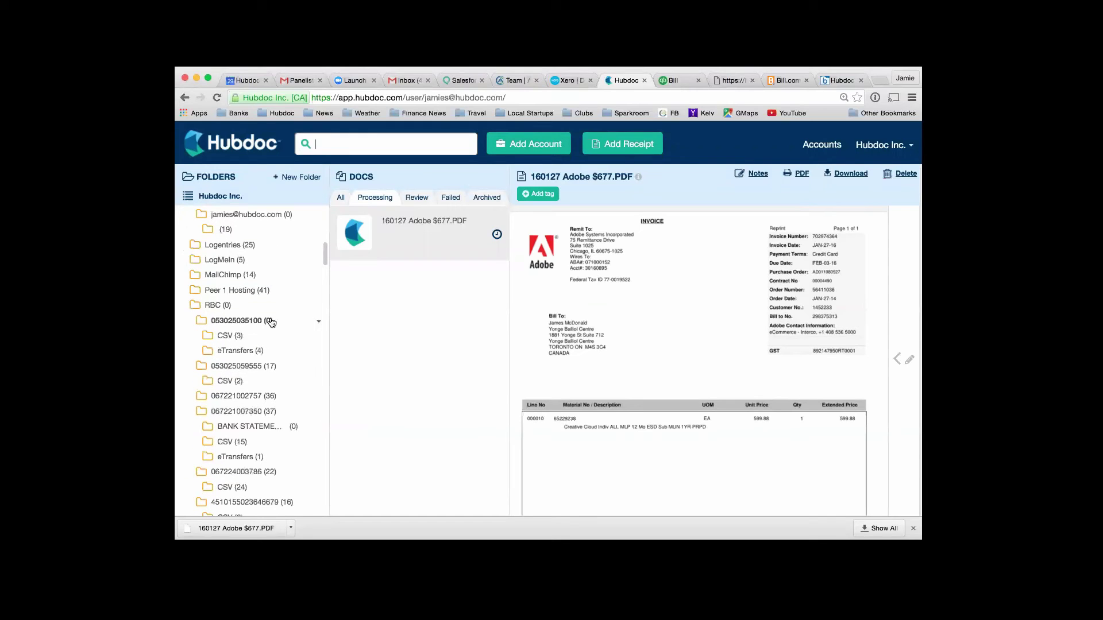
left_click(318, 321)
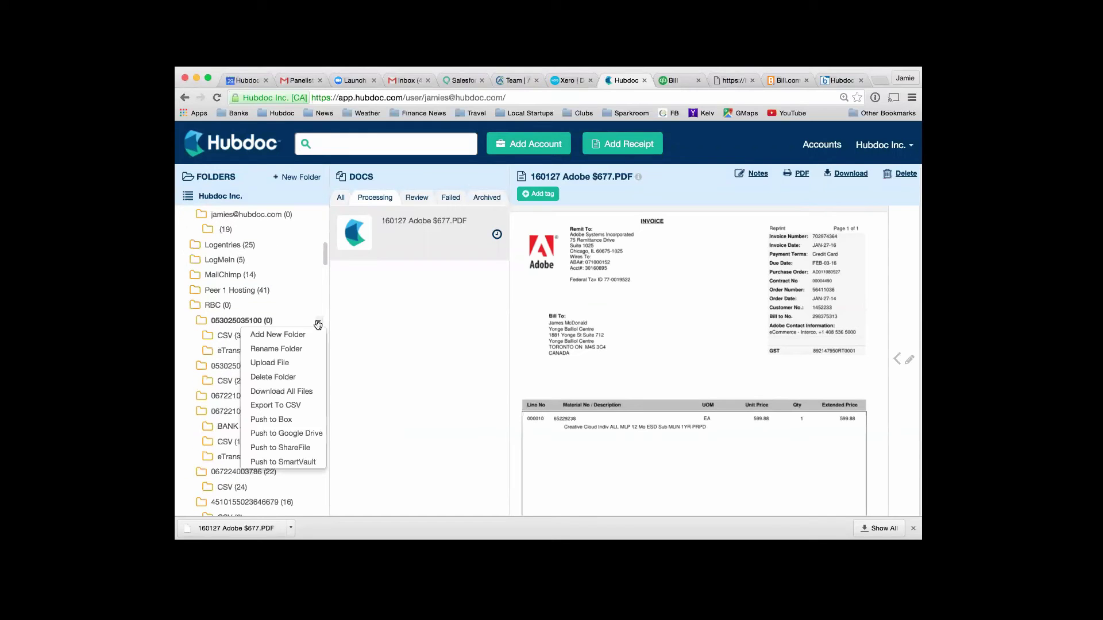
left_click(281, 349)
double_click(255, 319)
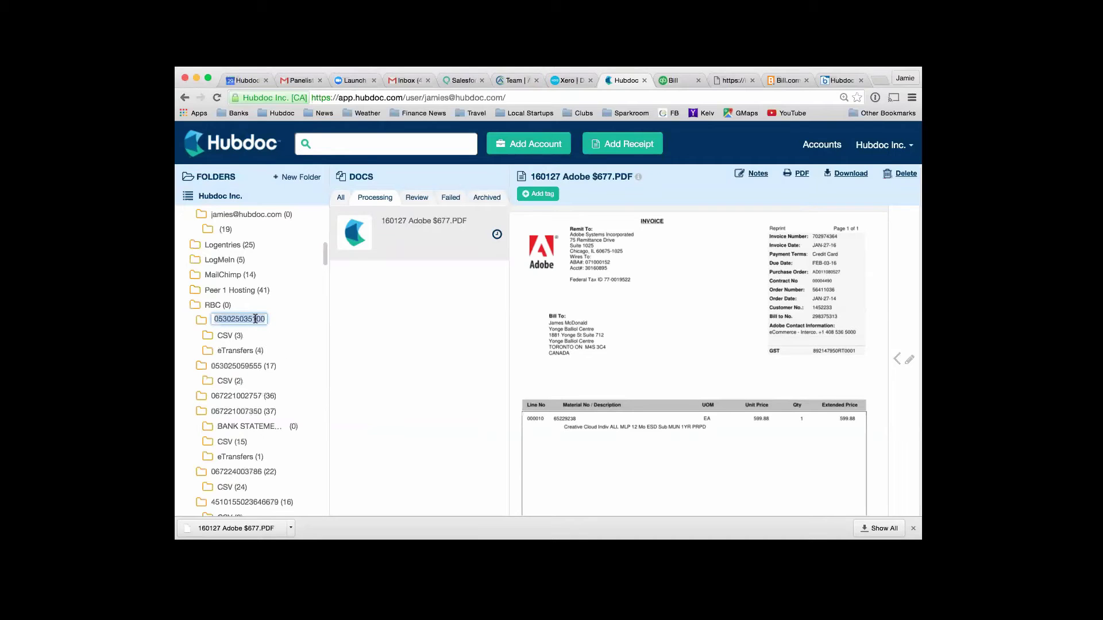
right_click(286, 317)
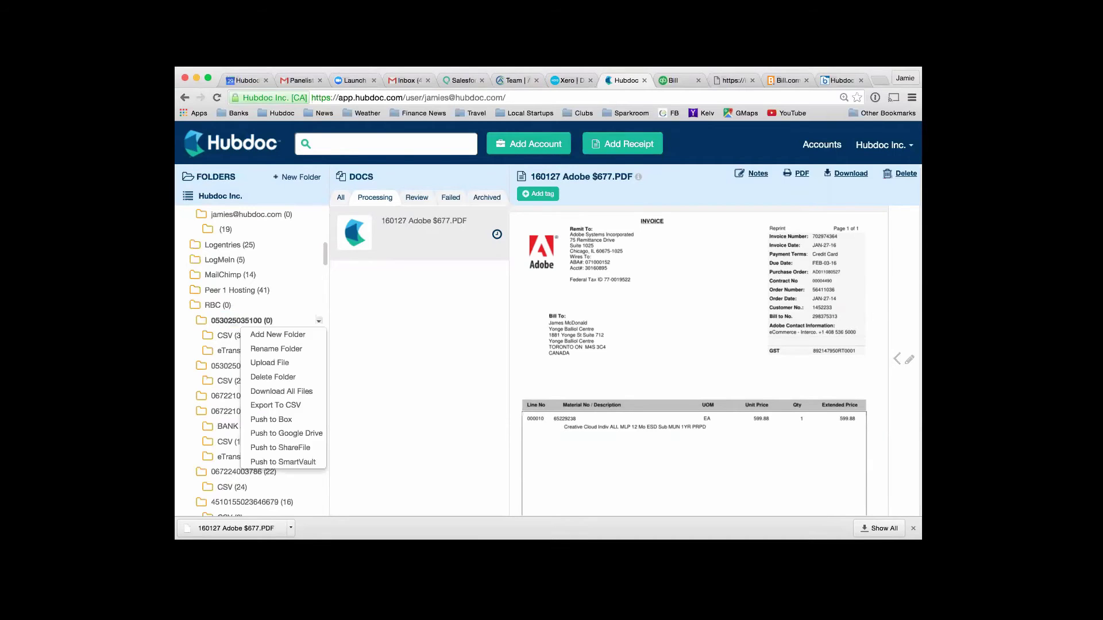
right_click(272, 328)
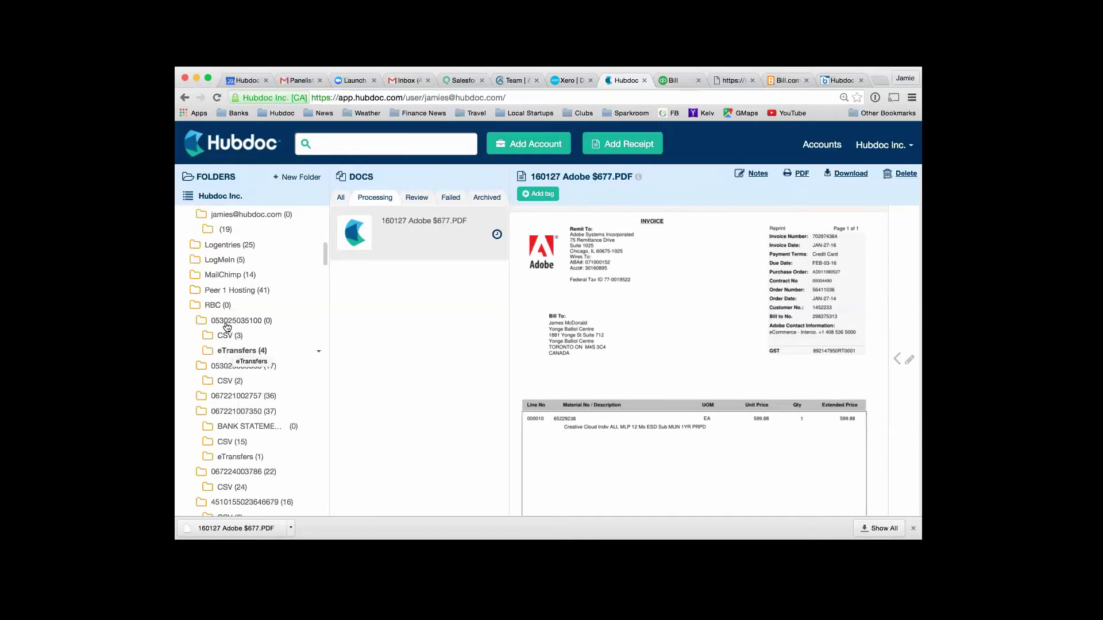
scroll(221, 310, "up", 15)
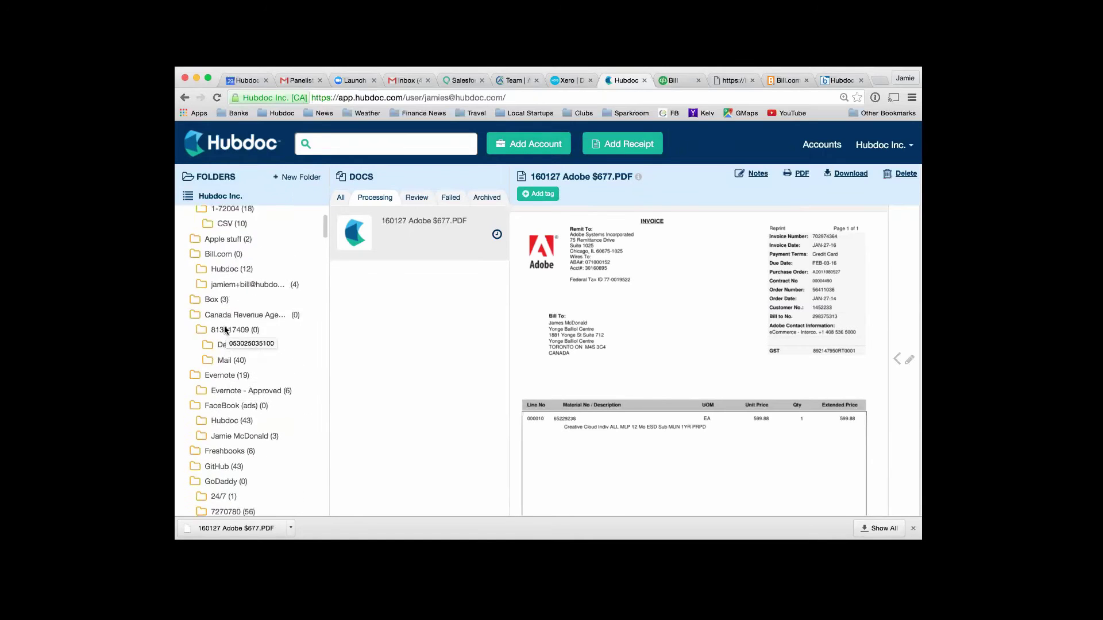
Add a new top-level folder named Banking under All Documents
left_click(318, 220)
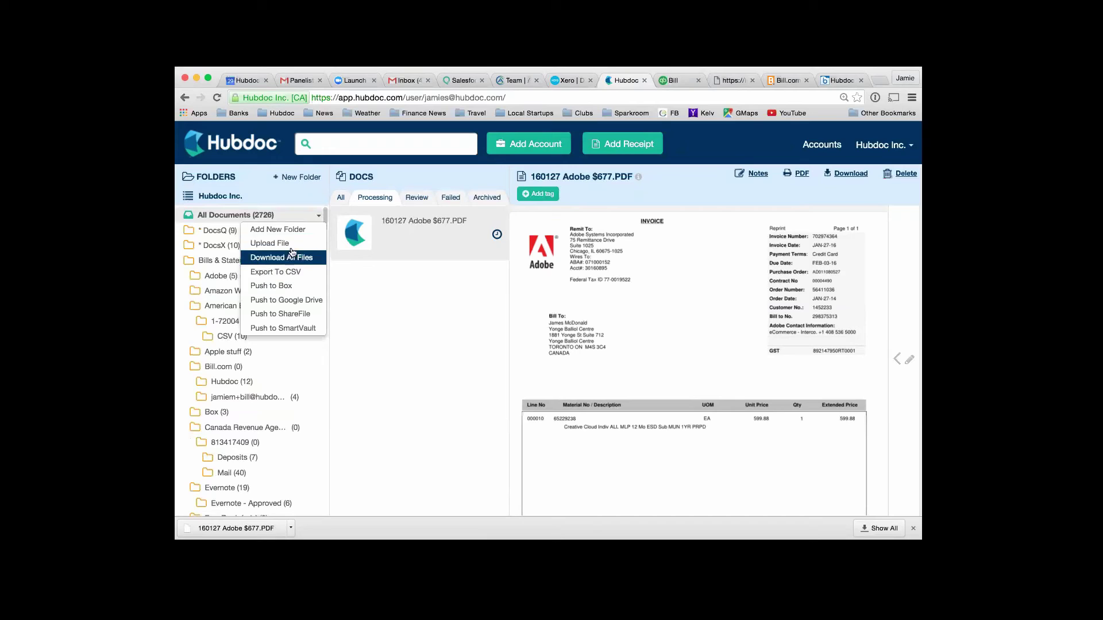
left_click(304, 232)
type("Ban")
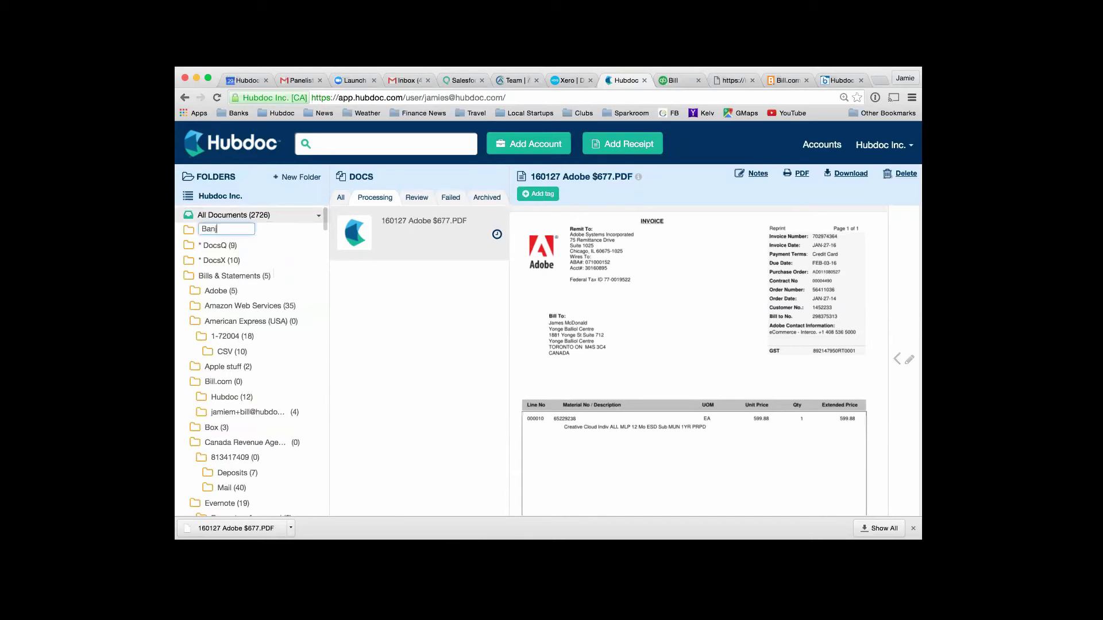
type("king")
key("Return")
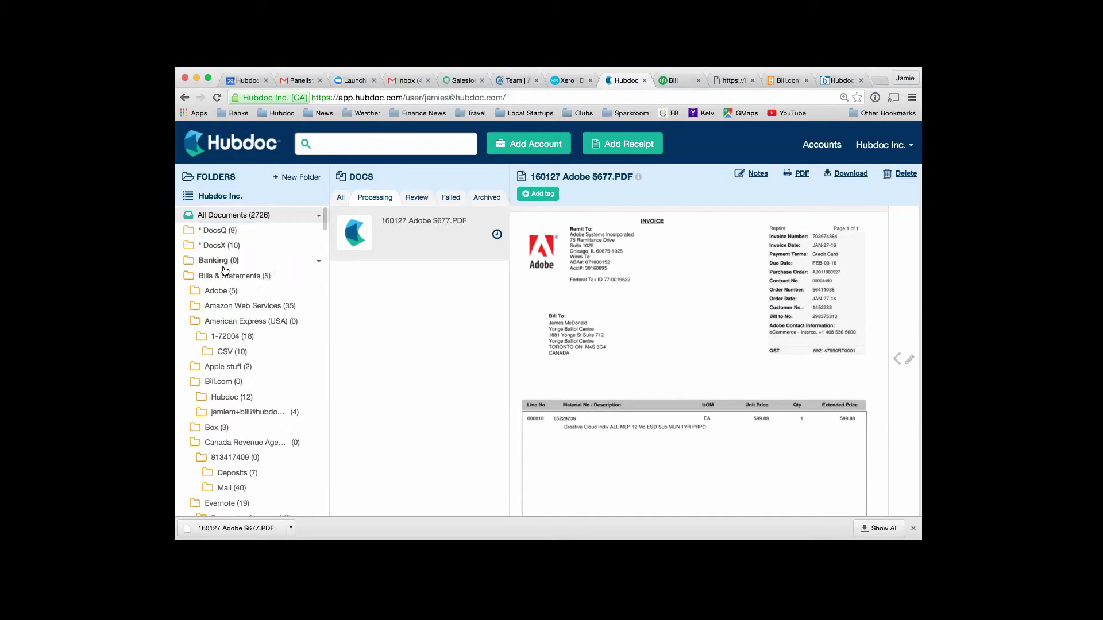
scroll(224, 402, "down", 5)
scroll(258, 345, "up", 5)
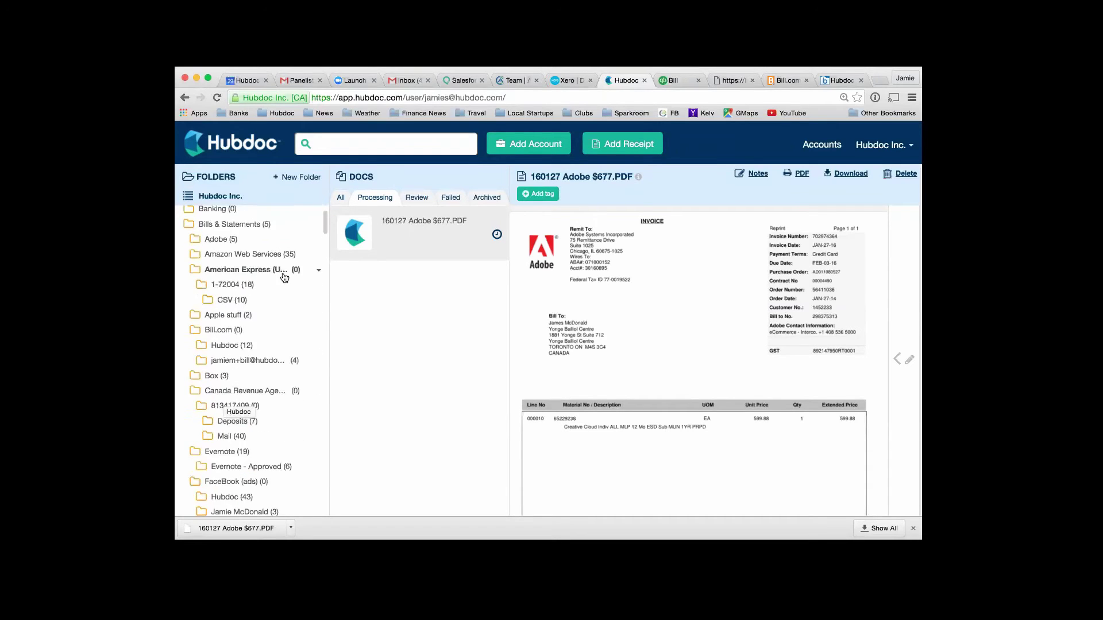
Add an RBC subfolder inside Banking, open it, and bring up the connected accounts
left_click(318, 266)
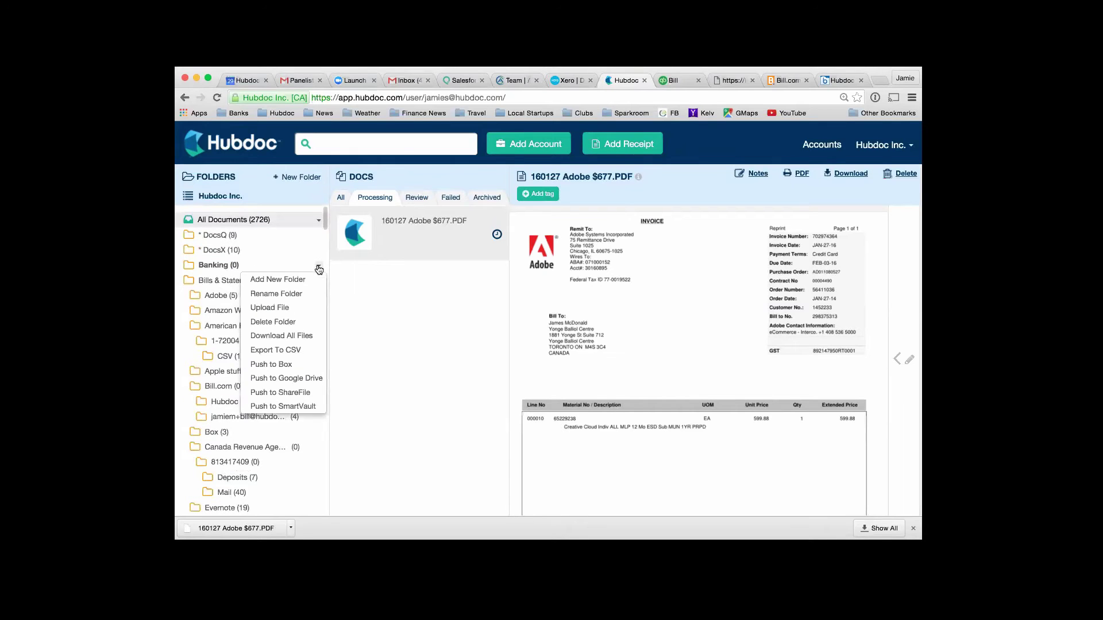
left_click(299, 281)
type("Rb")
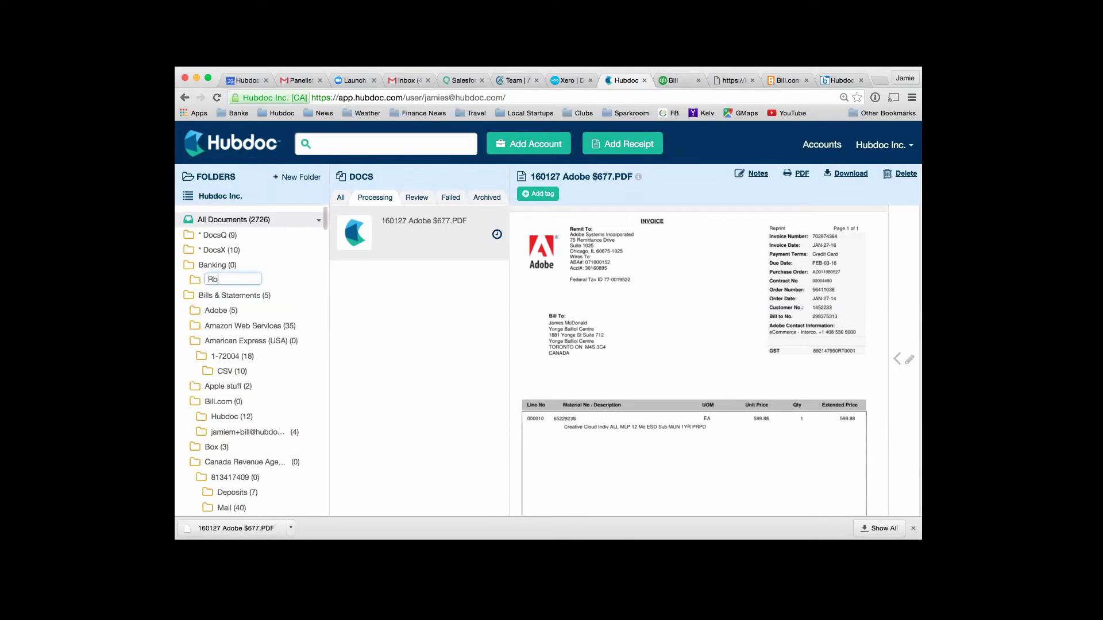
key("Return")
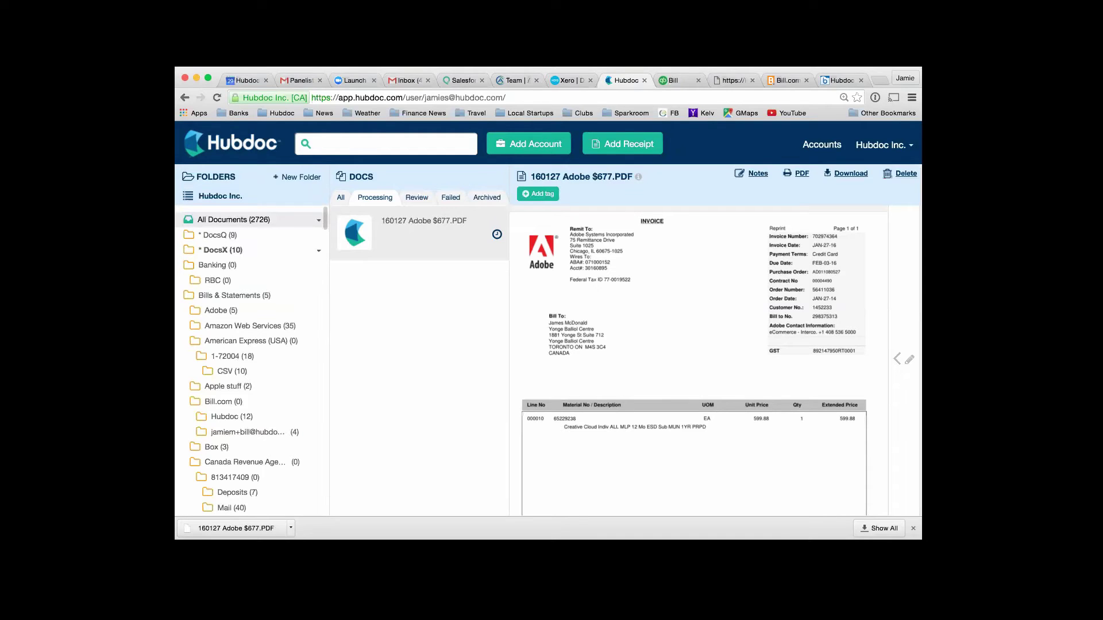
left_click(230, 280)
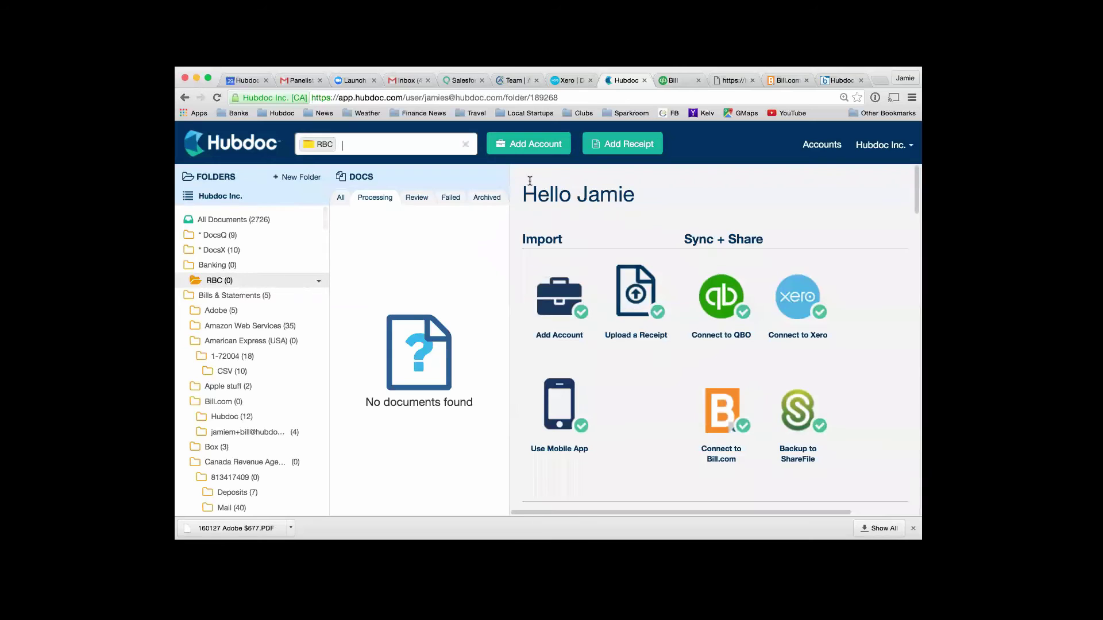
left_click(827, 149)
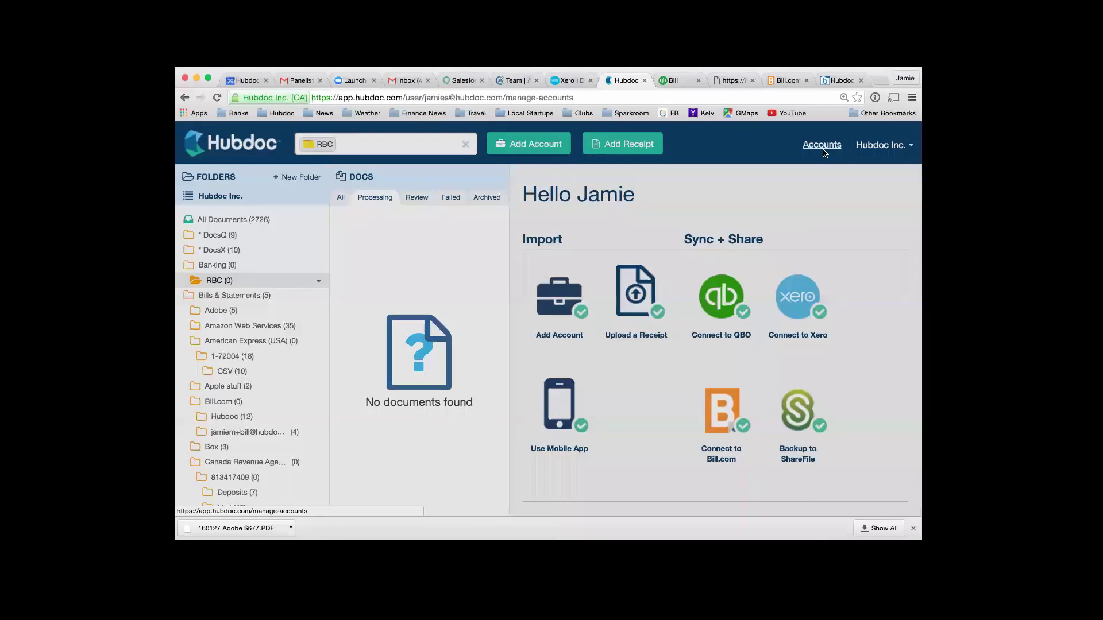
Expand the older RBC account's settings and pick Banking/RBC as its filing location
scroll(510, 345, "down", 10)
scroll(511, 345, "down", 20)
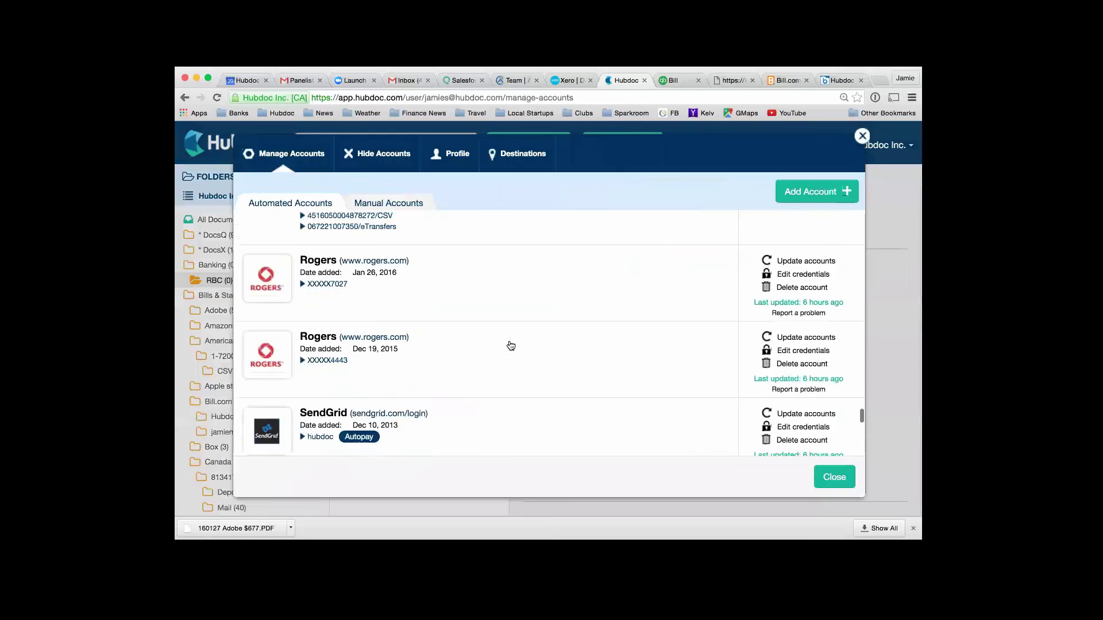
scroll(511, 346, "up", 5)
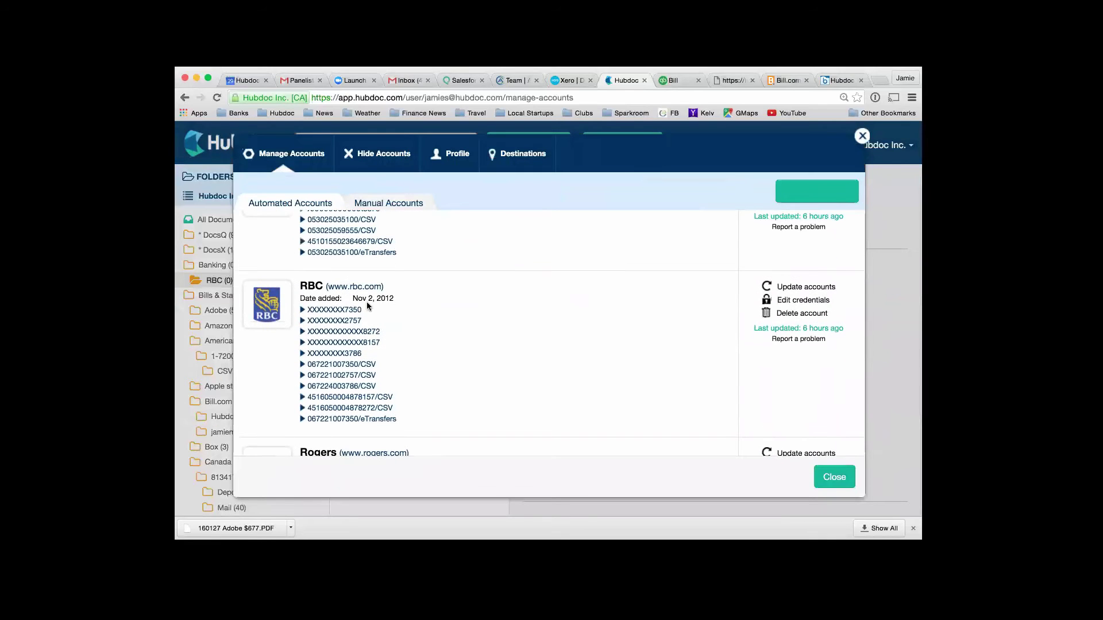
left_click(339, 310)
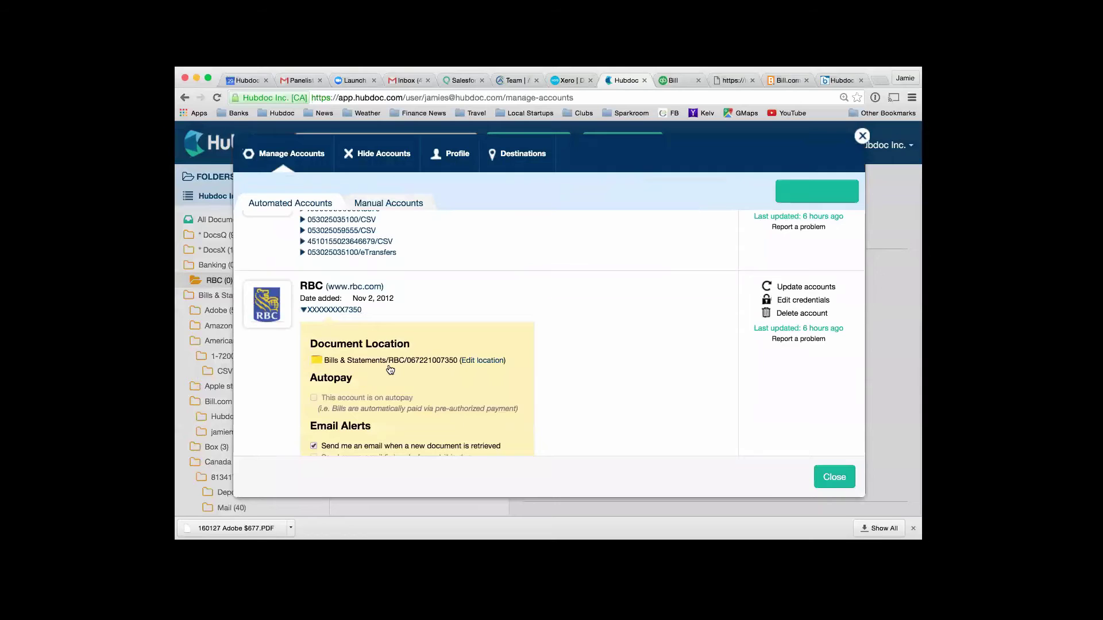
scroll(387, 370, "down", 2)
scroll(388, 370, "down", 2)
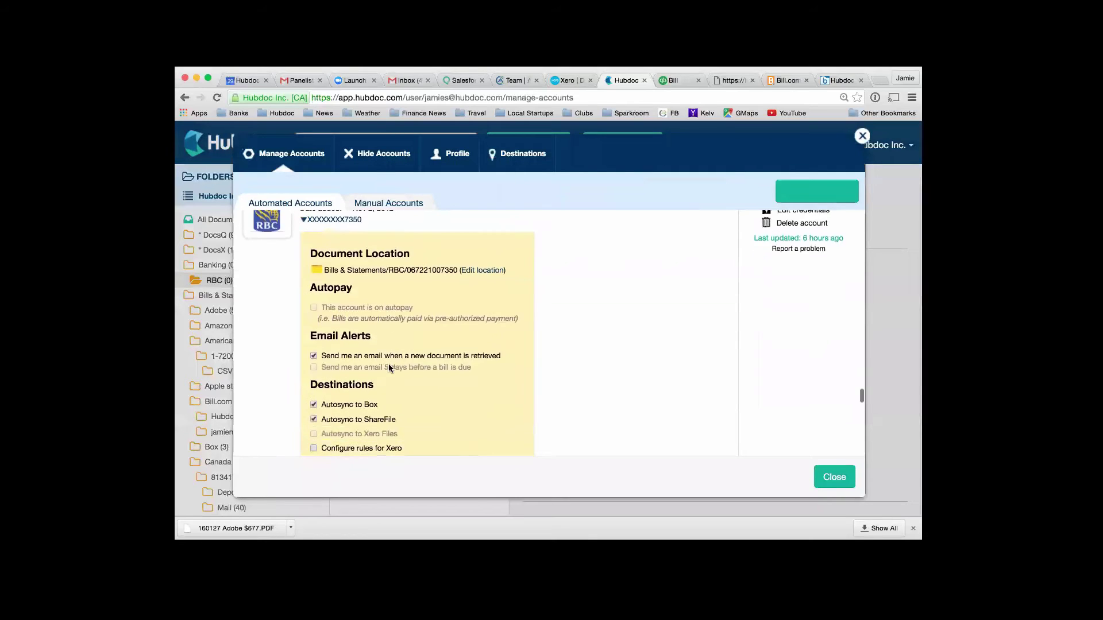
scroll(388, 369, "down", 1)
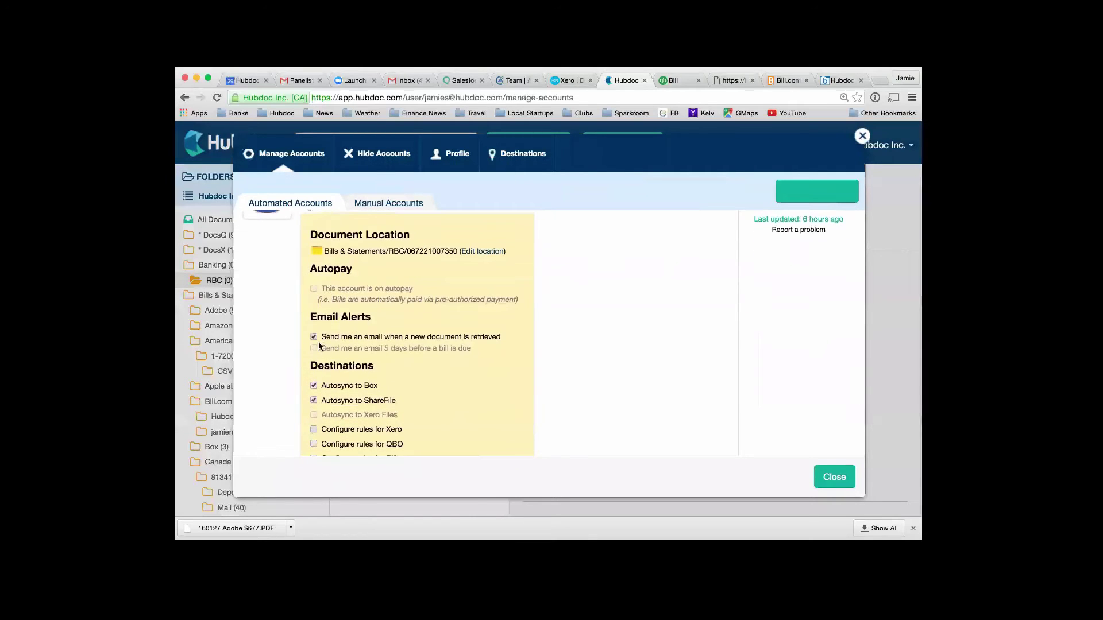
left_click(478, 253)
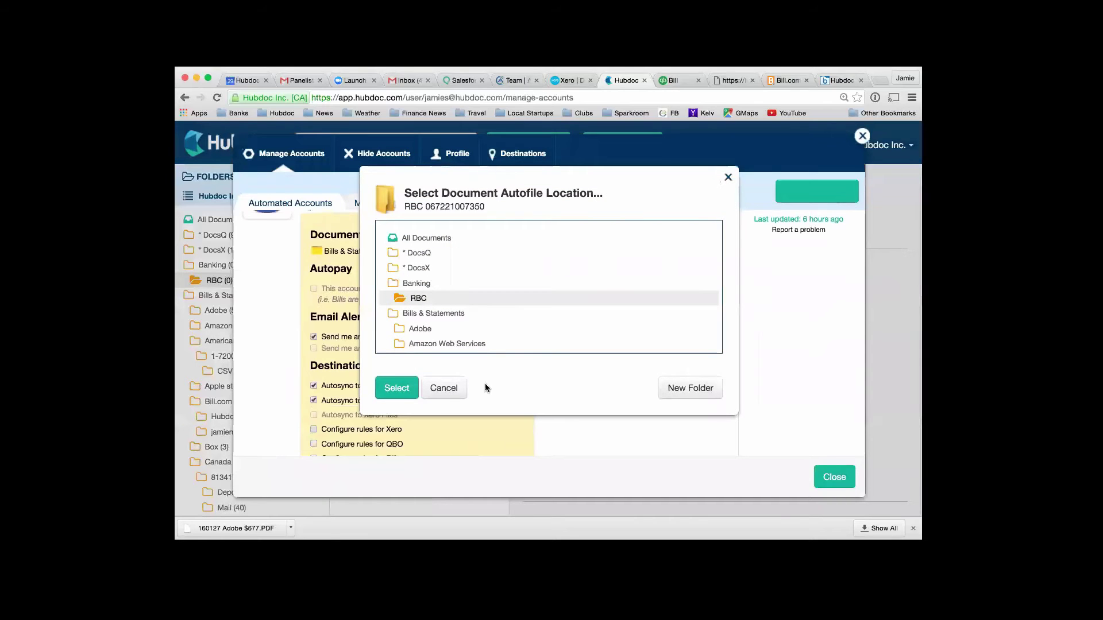
left_click(396, 388)
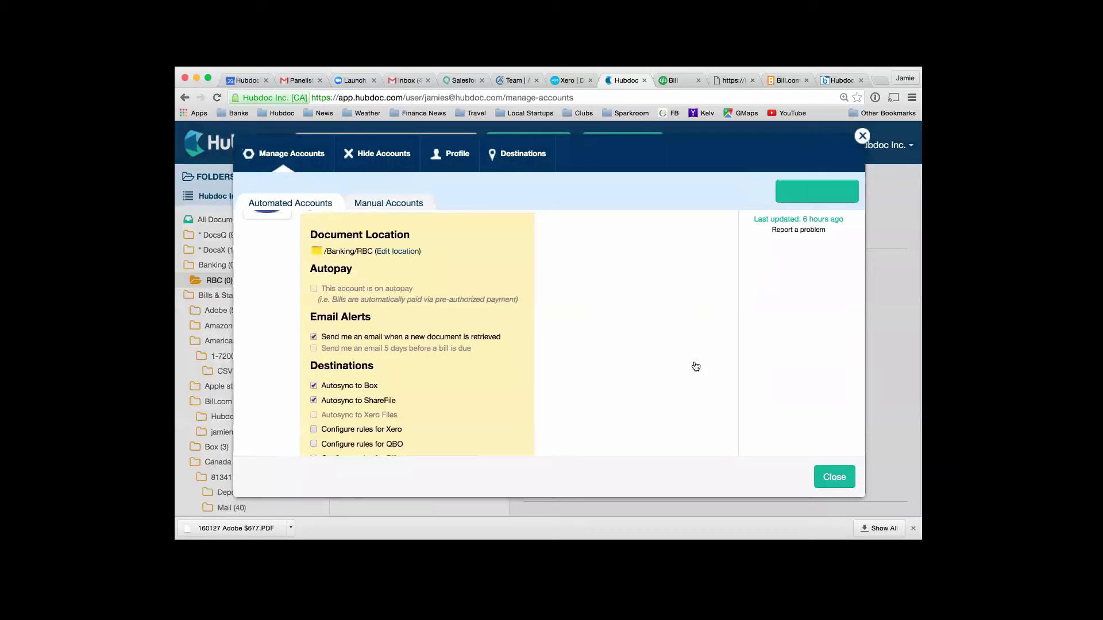
Confirm /Banking/RBC as the autofile location, then close the account management panel
scroll(461, 382, "down", 15)
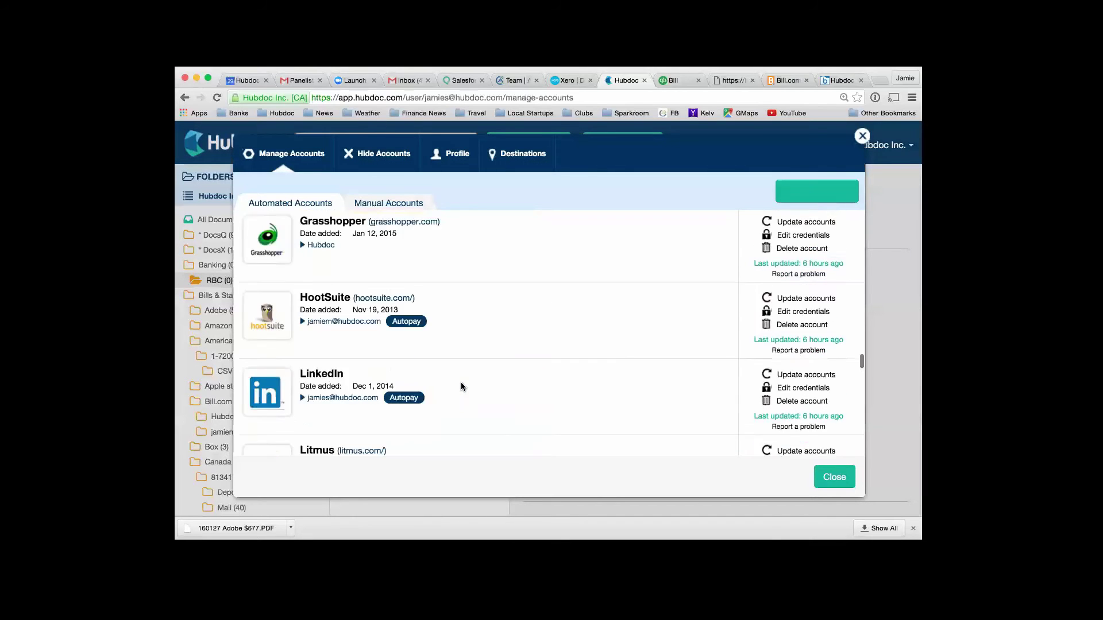
scroll(460, 381, "down", 15)
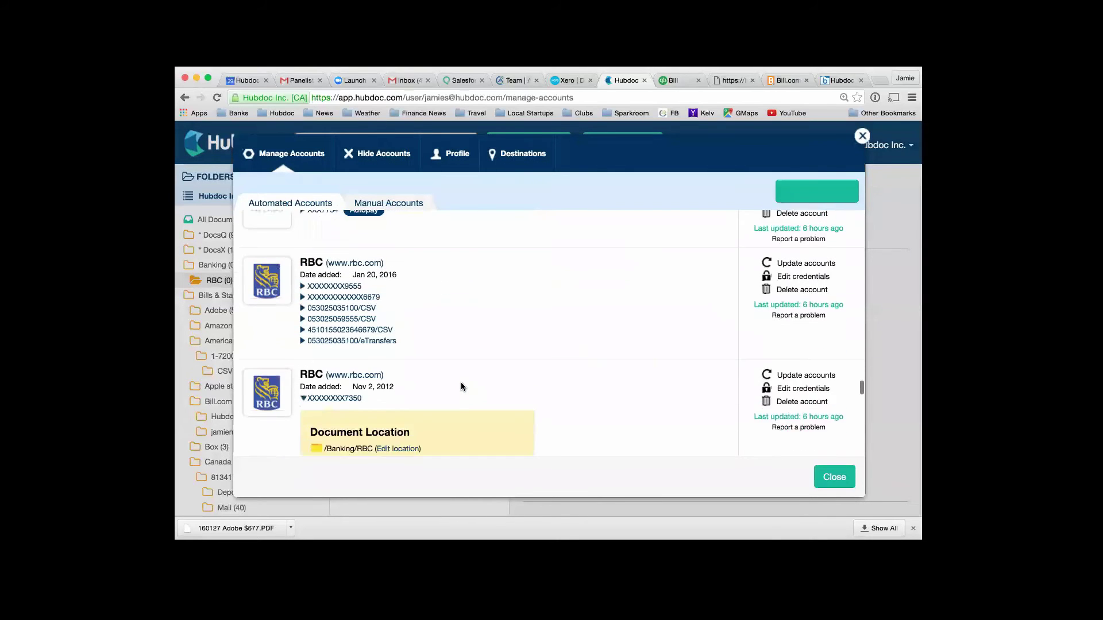
left_click(408, 385)
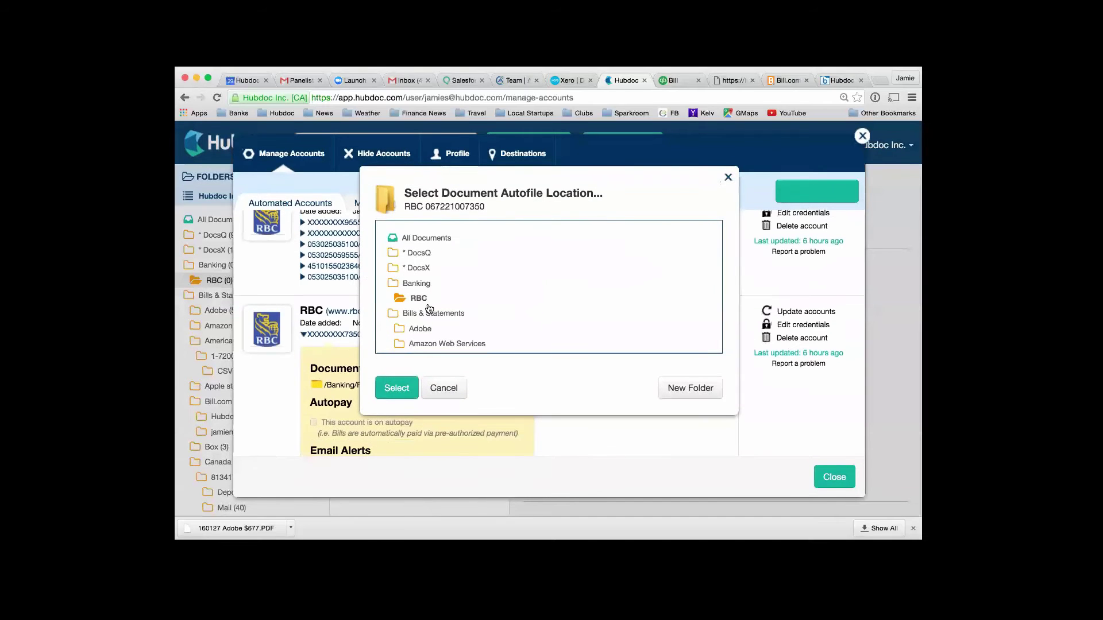
left_click(420, 300)
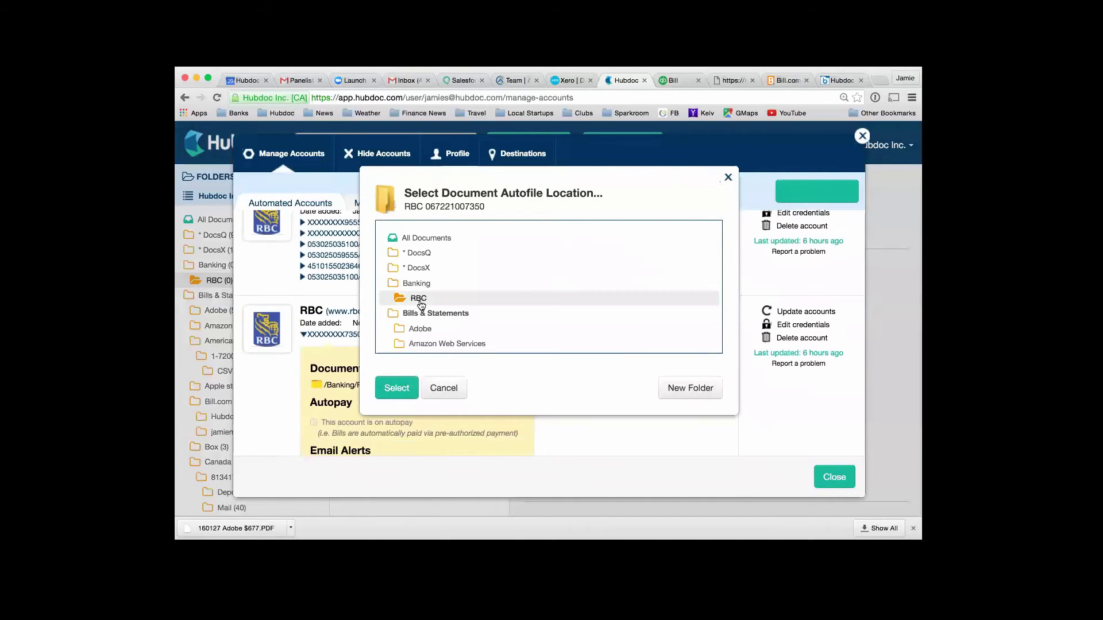
left_click(400, 378)
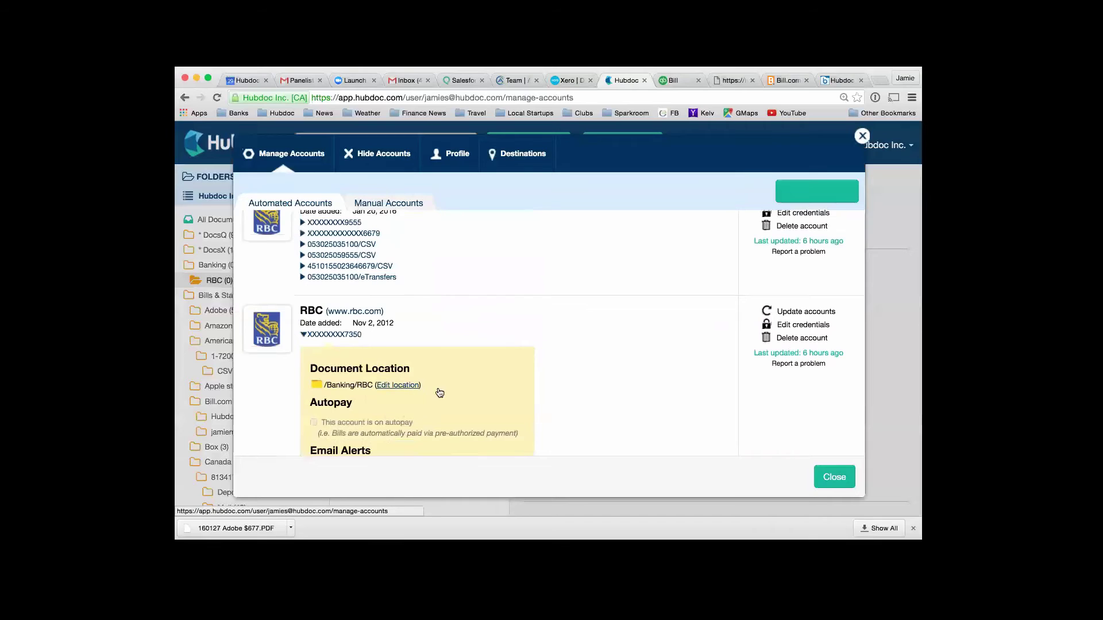
left_click(409, 385)
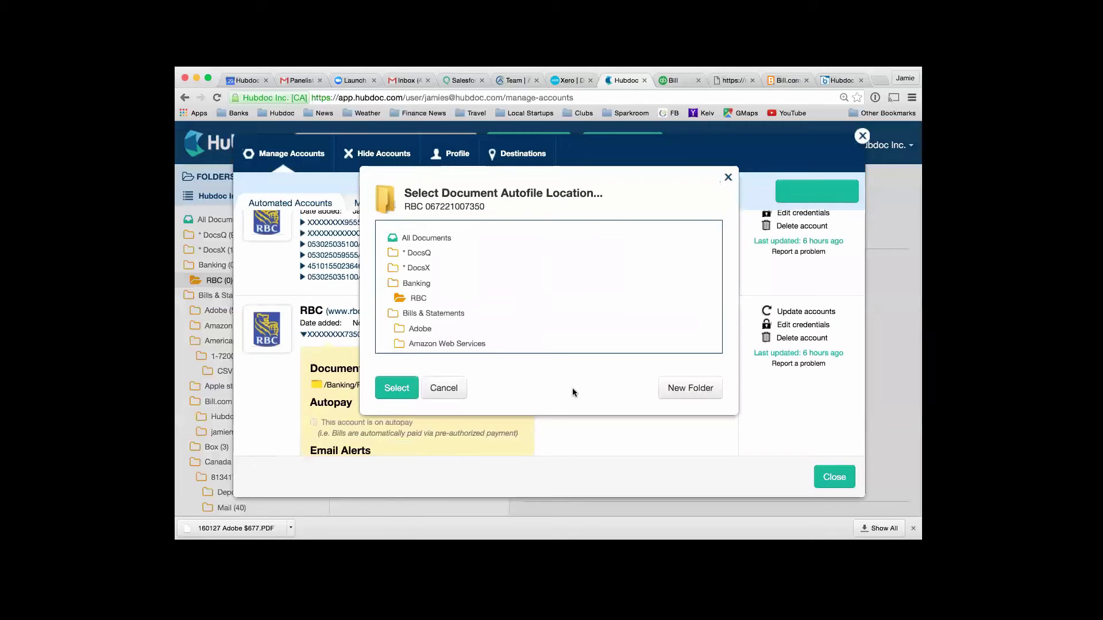
left_click(728, 180)
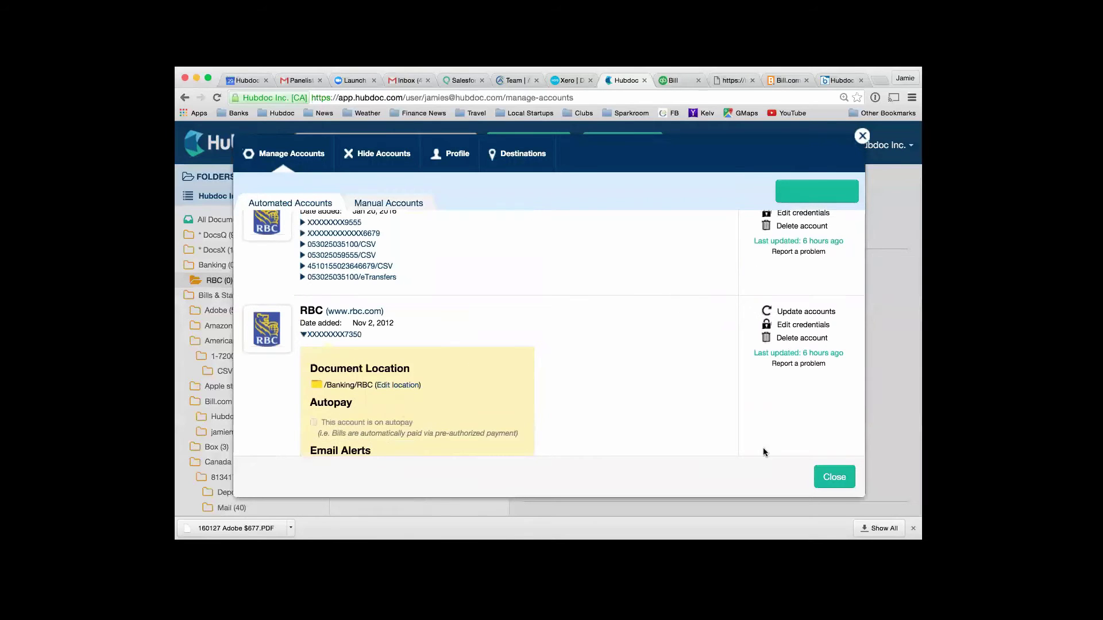
left_click(834, 476)
Show documents of every status and clear the RBC folder filter
scroll(264, 281, "down", 3)
scroll(247, 278, "up", 3)
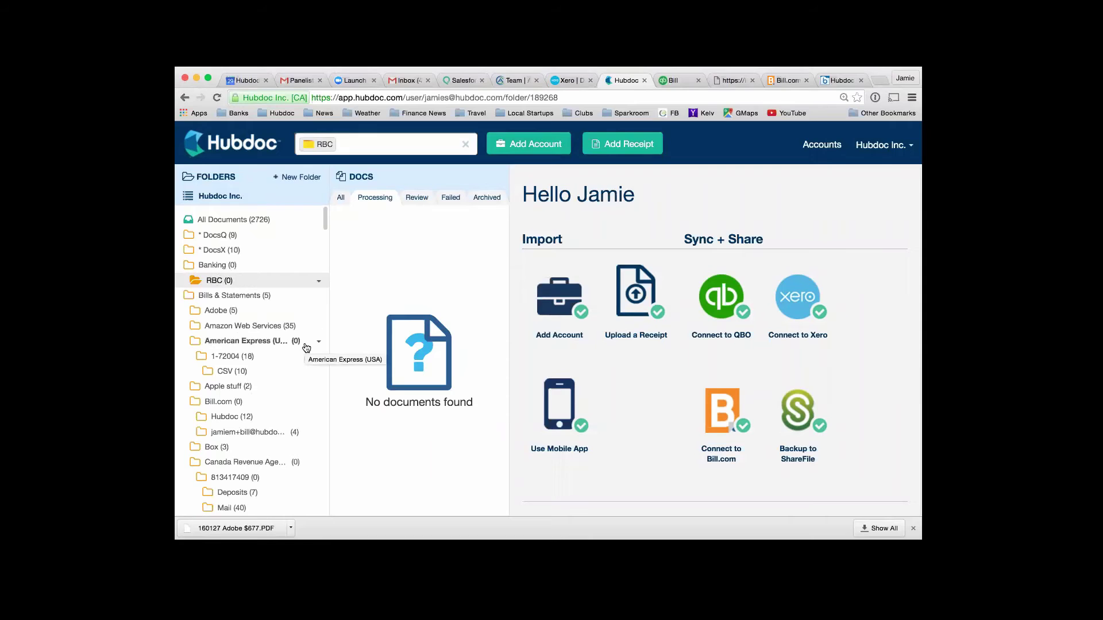
left_click(340, 199)
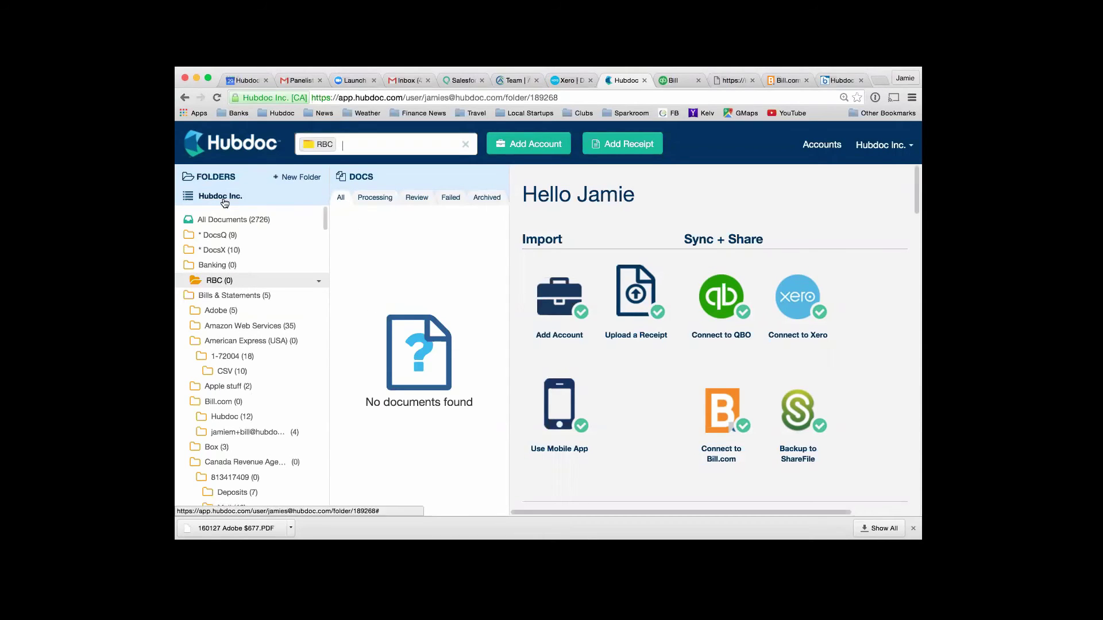
left_click(308, 147)
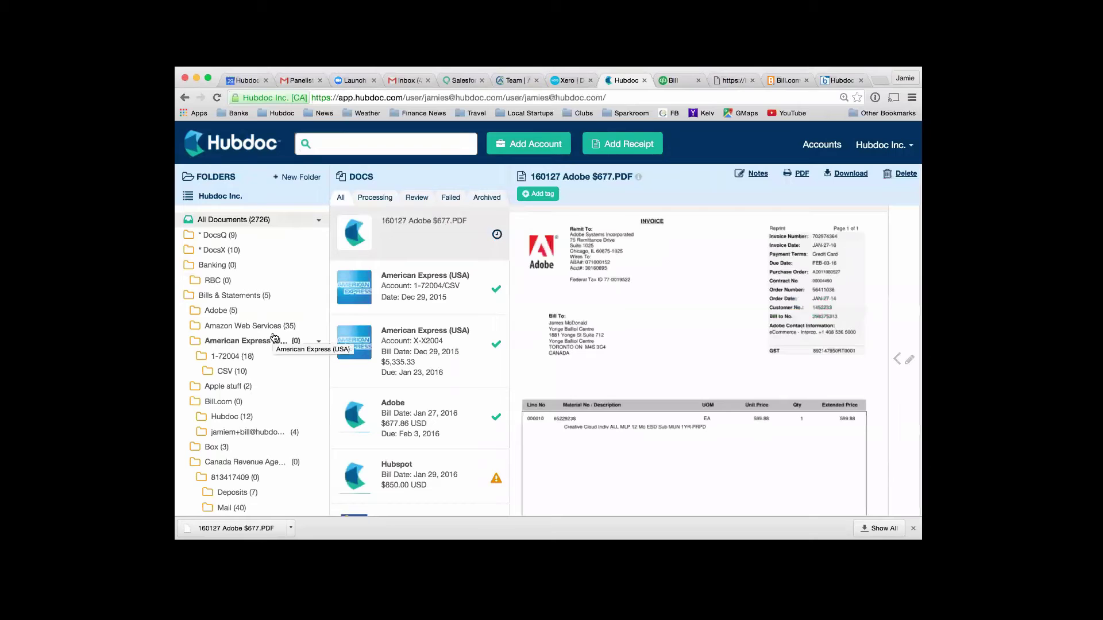
scroll(419, 345, "down", 1)
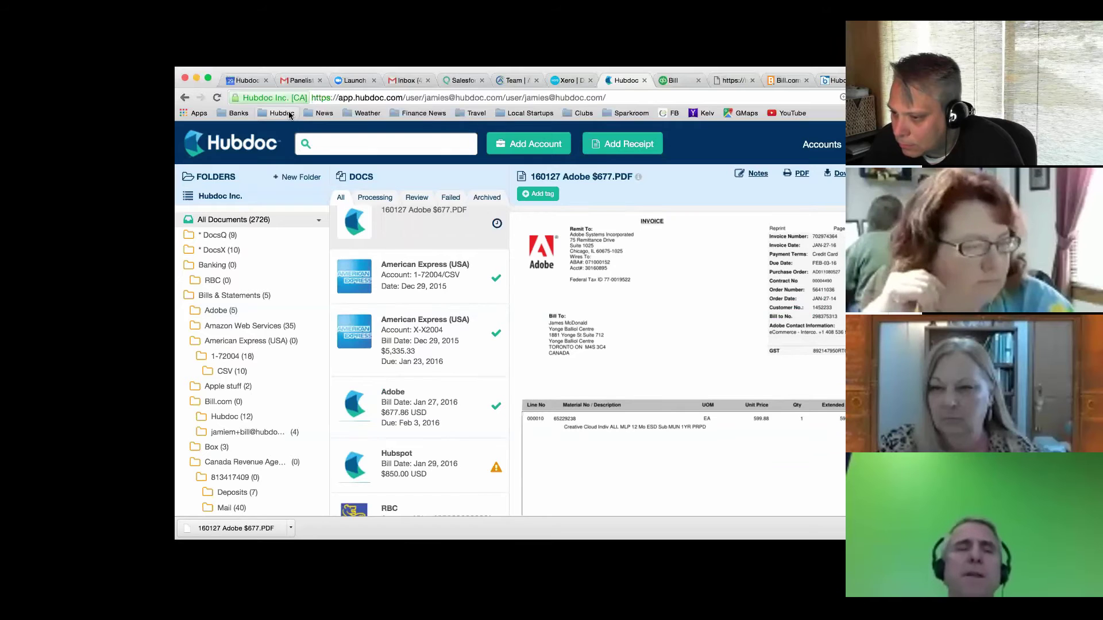
left_click(214, 281)
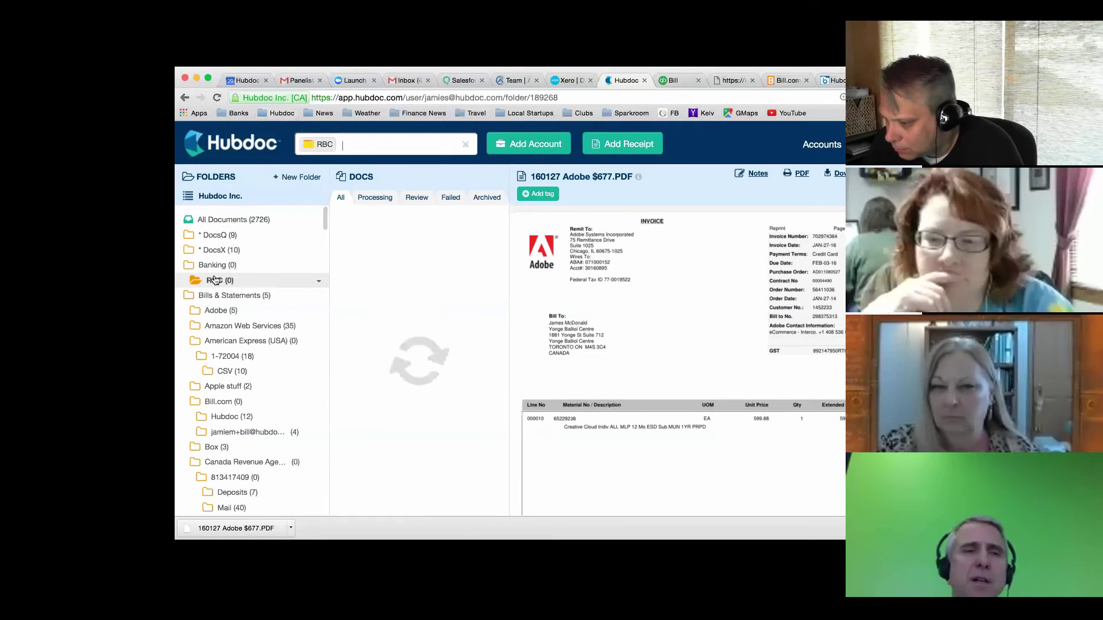
scroll(256, 418, "down", 10)
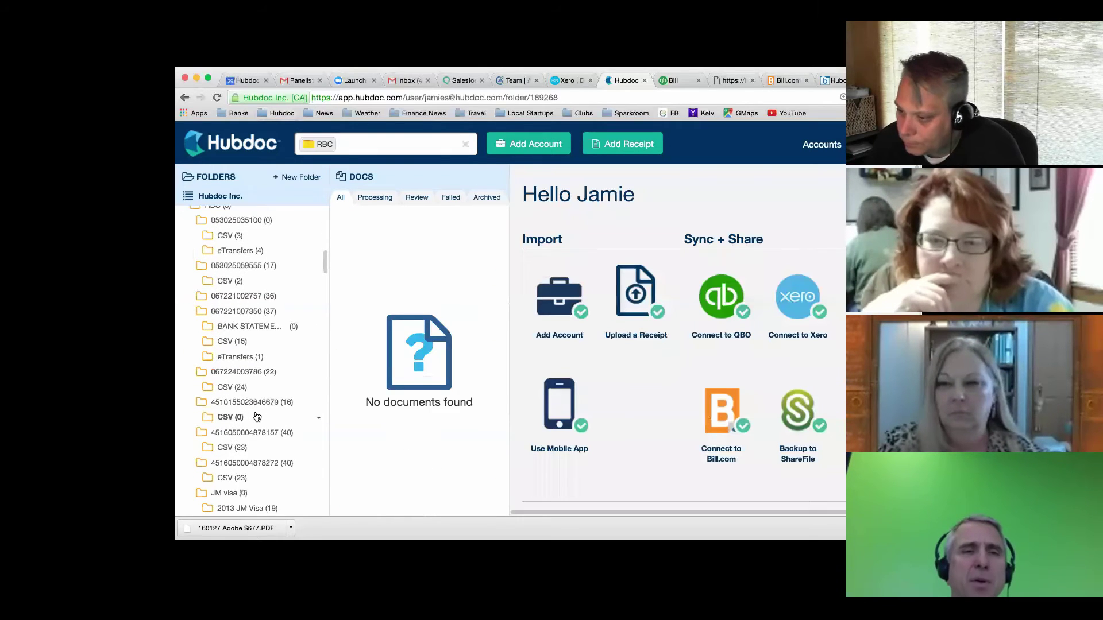
scroll(256, 417, "up", 2)
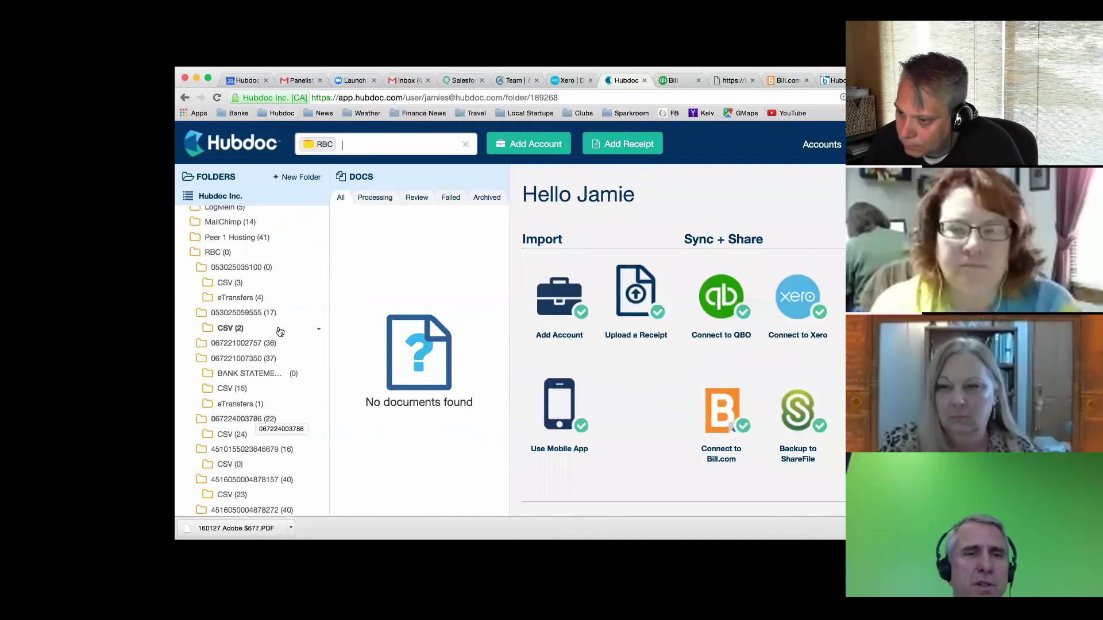
left_click(258, 360)
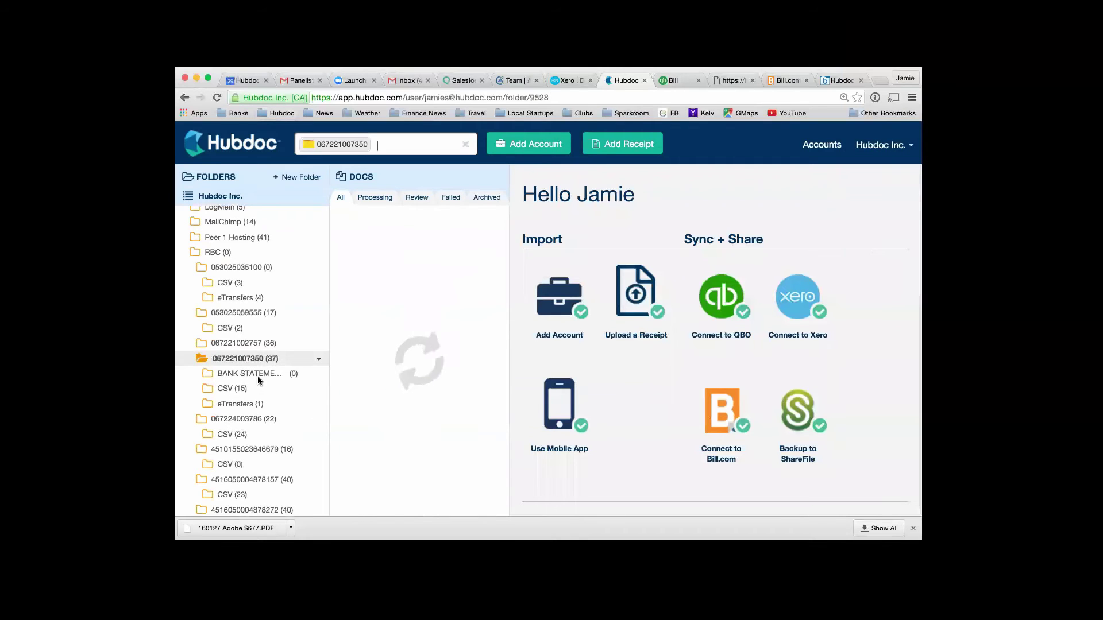
left_click(258, 375)
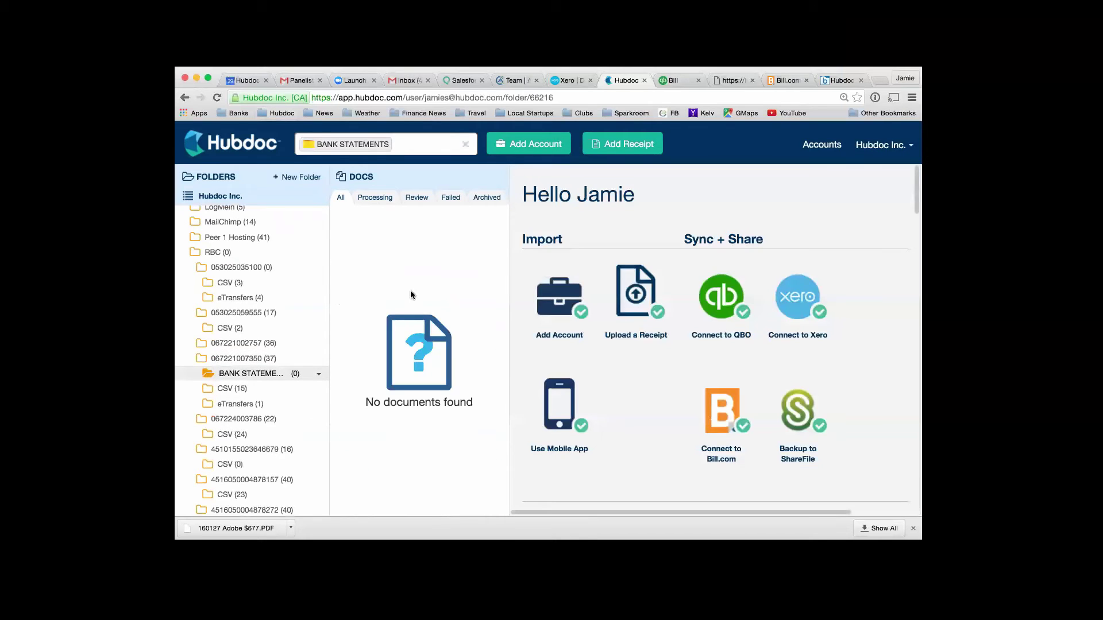
left_click(257, 359)
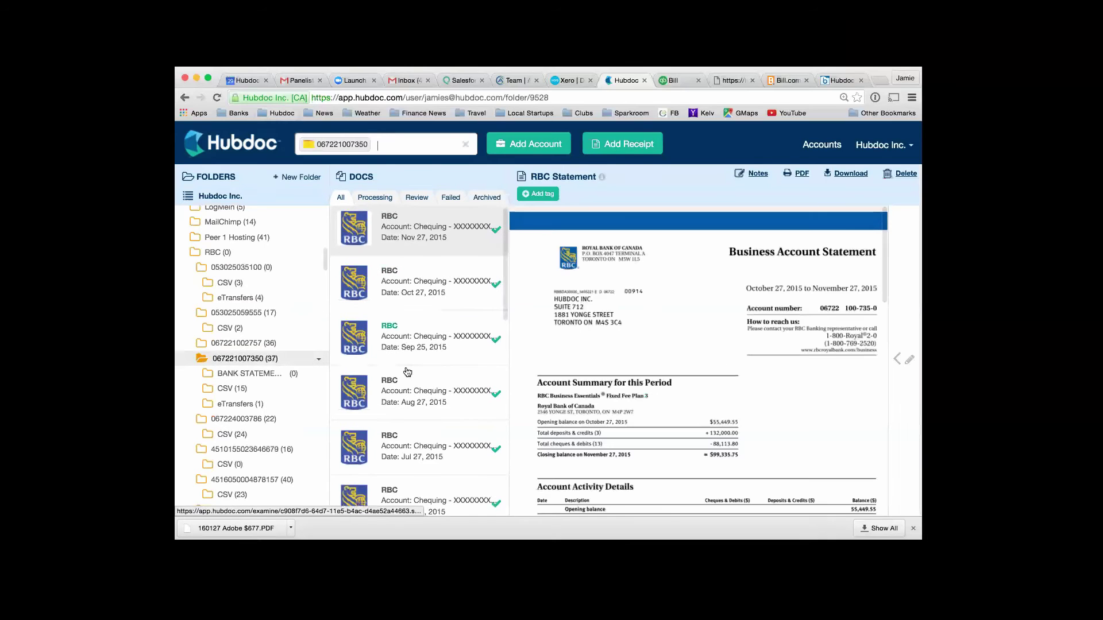
left_click(423, 426, "shift")
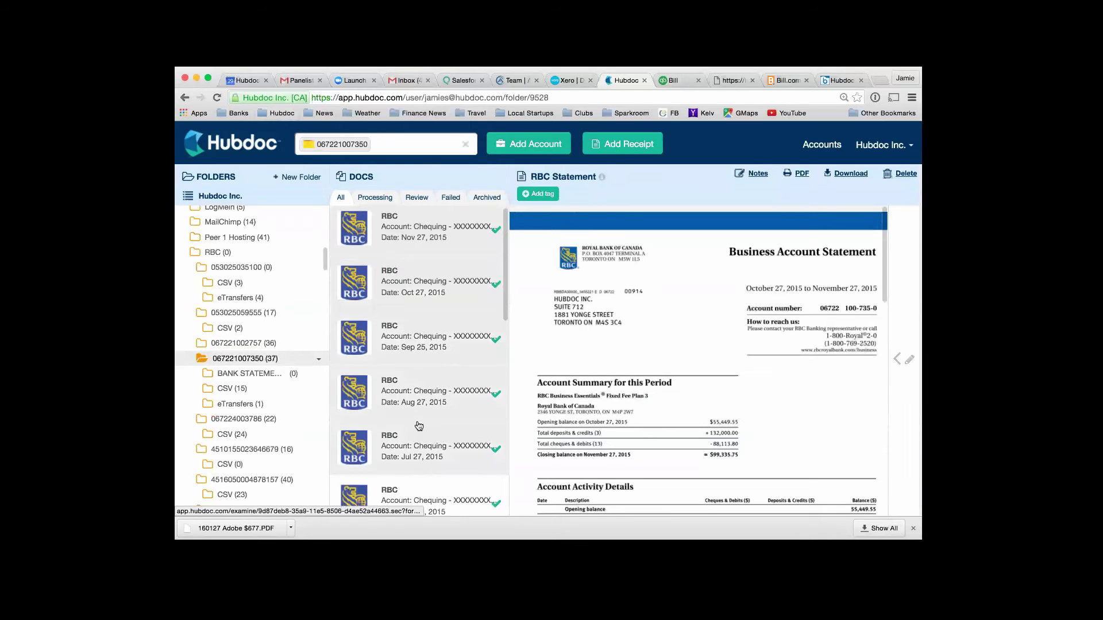
scroll(251, 254, "up", 10)
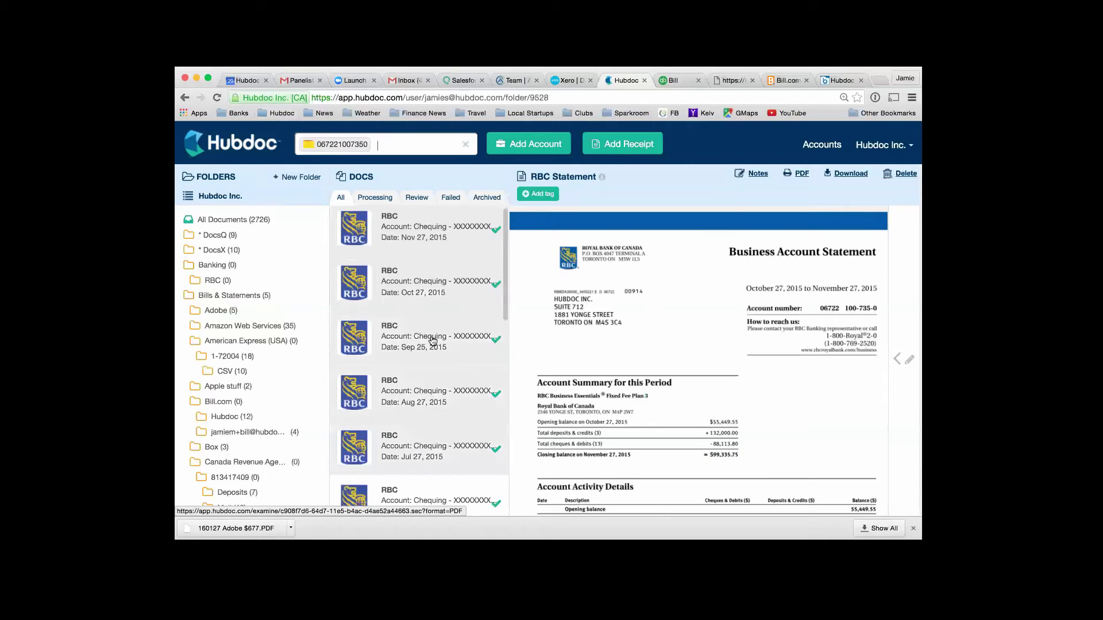
left_click(233, 219)
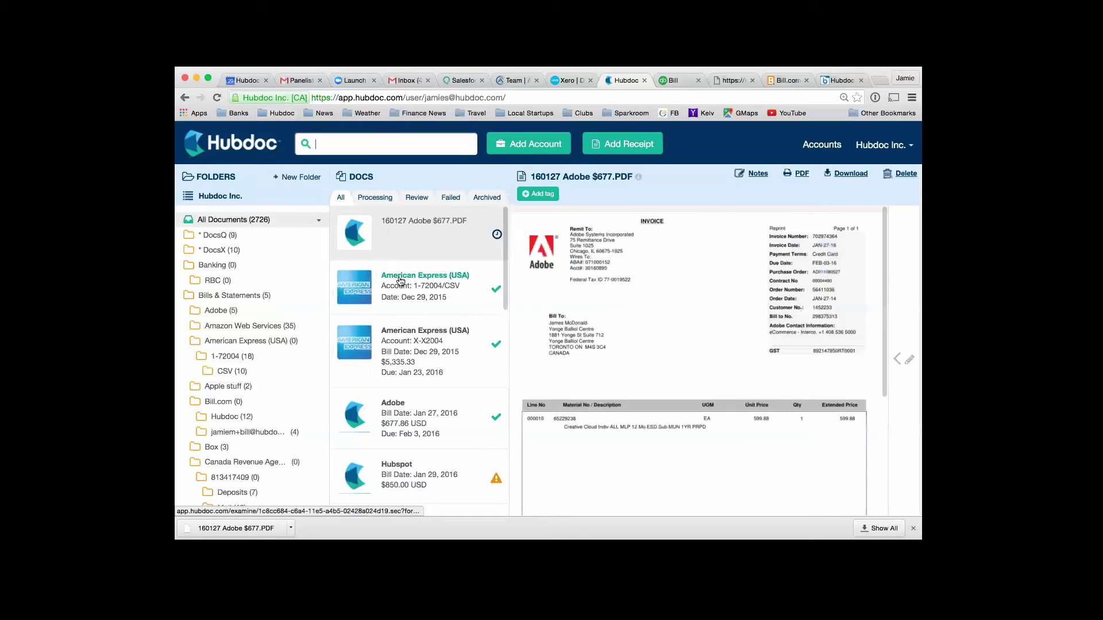
scroll(400, 344, "down", 5)
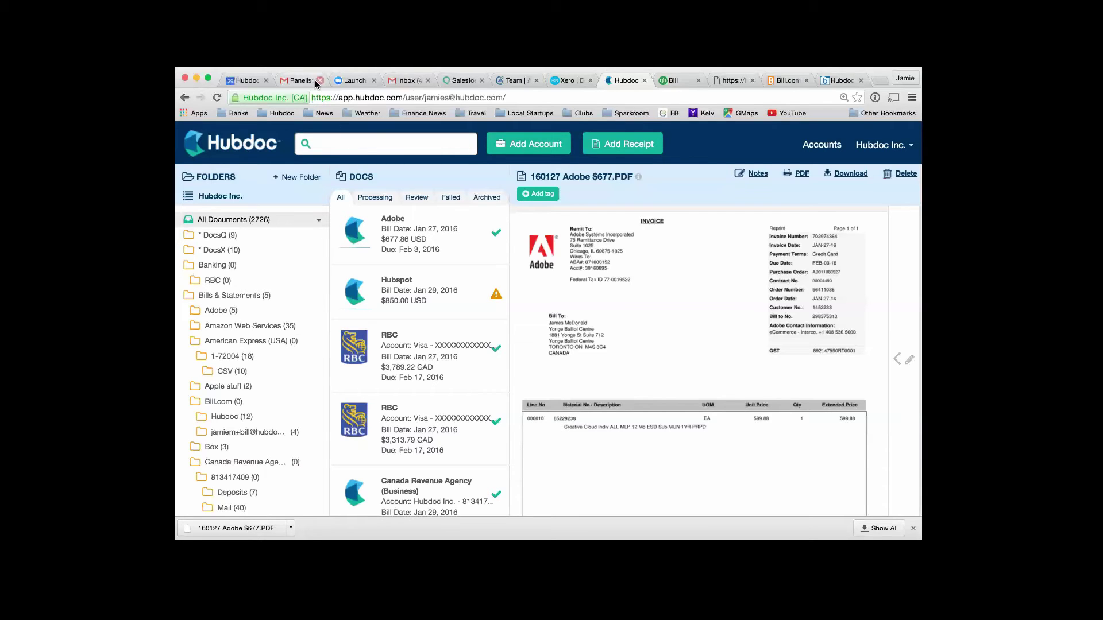
scroll(465, 334, "down", 3)
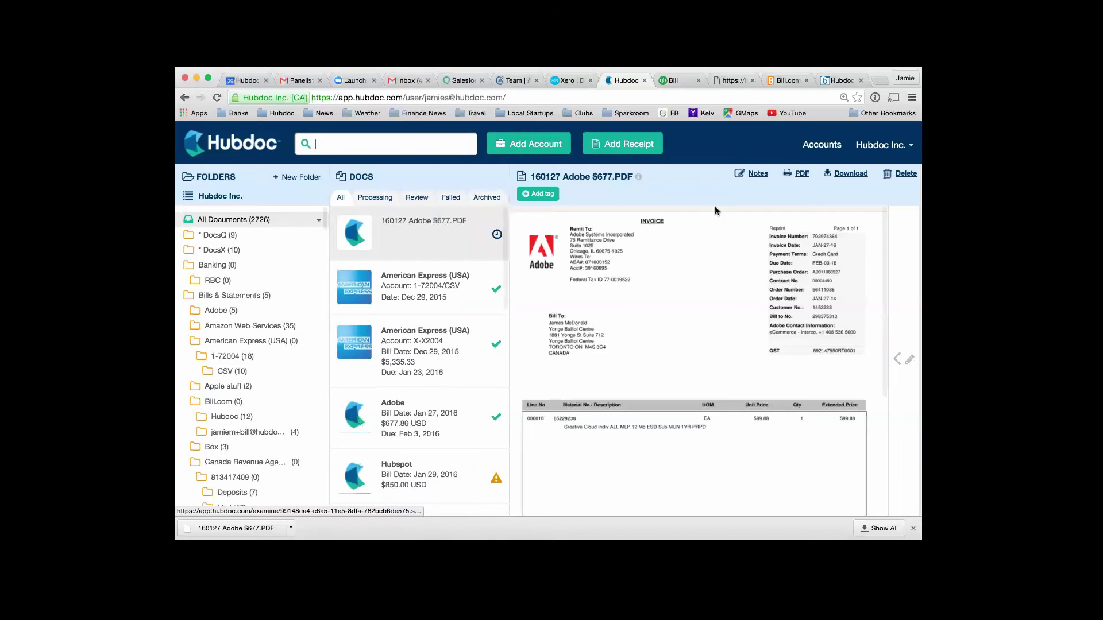
Delete the 160127 Adobe $677.PDF document, confirming the deletion
left_click(902, 173)
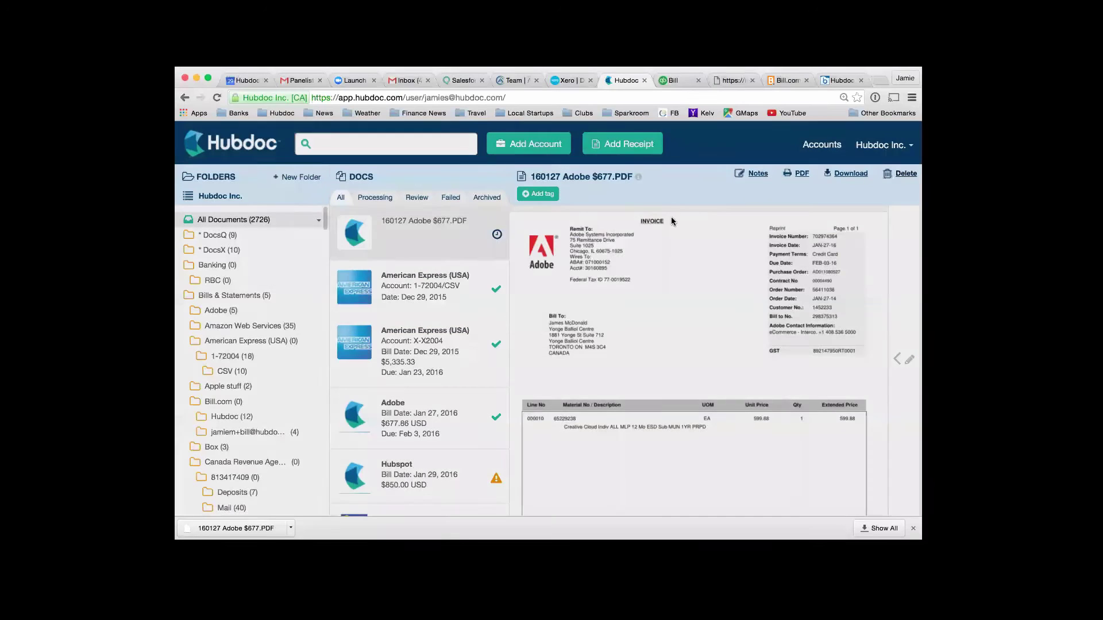
left_click(687, 311)
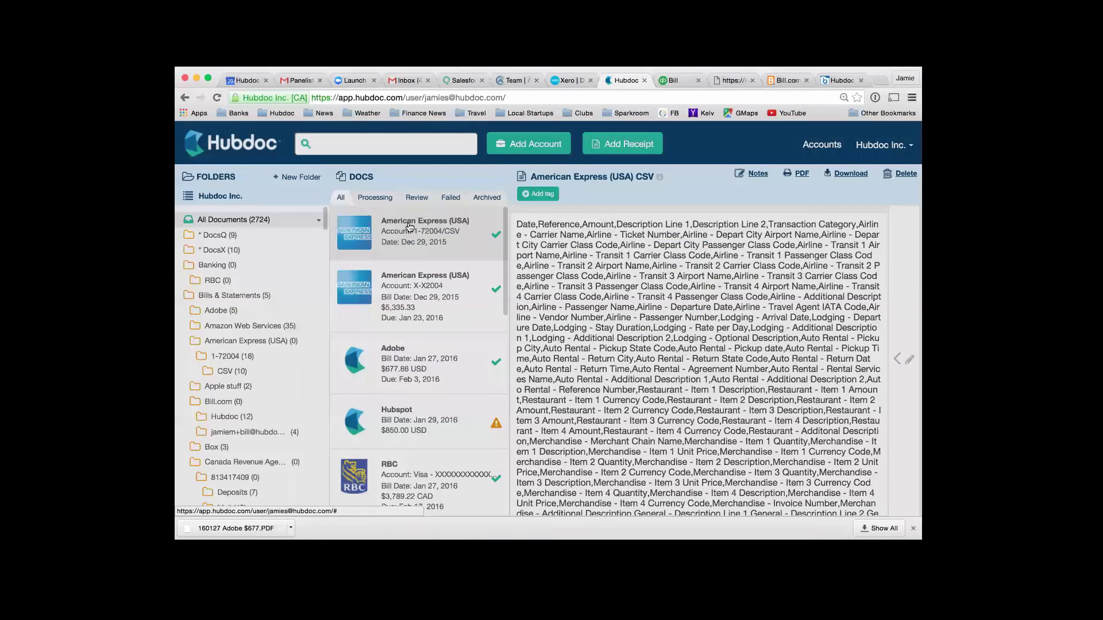
scroll(410, 368, "down", 3)
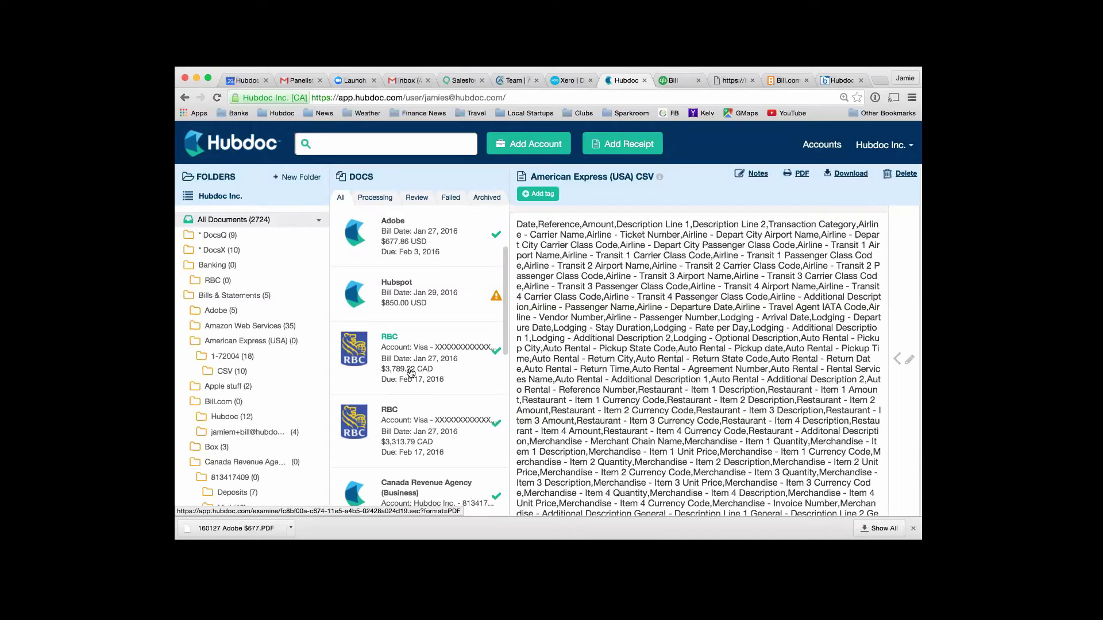
Open and dismiss the Add Account panel, then view the Adobe invoice
left_click(527, 144)
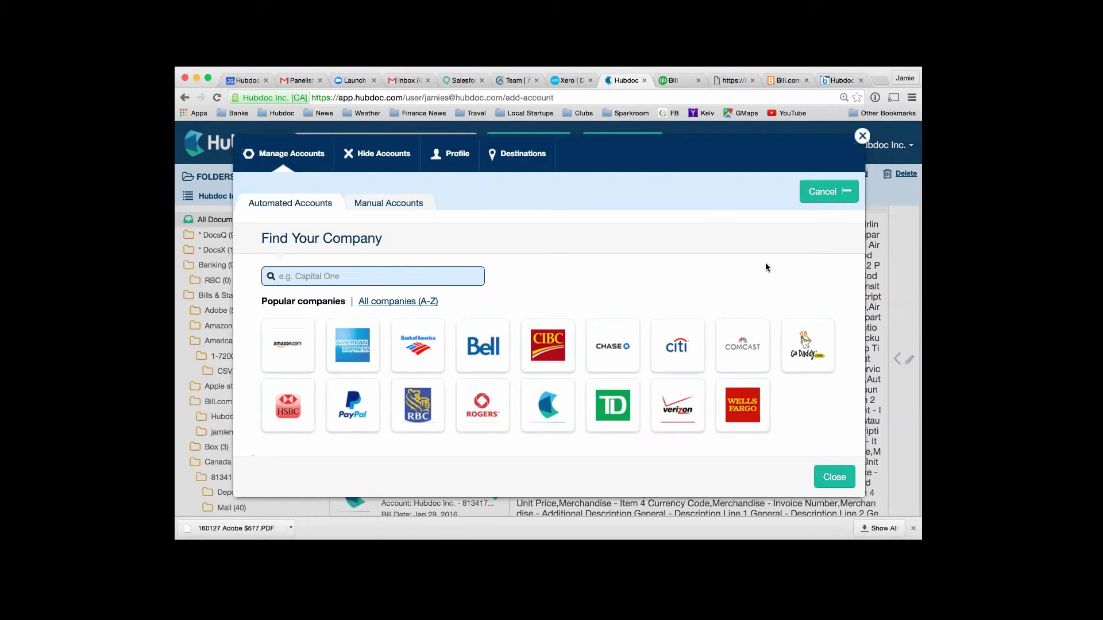
left_click(861, 137)
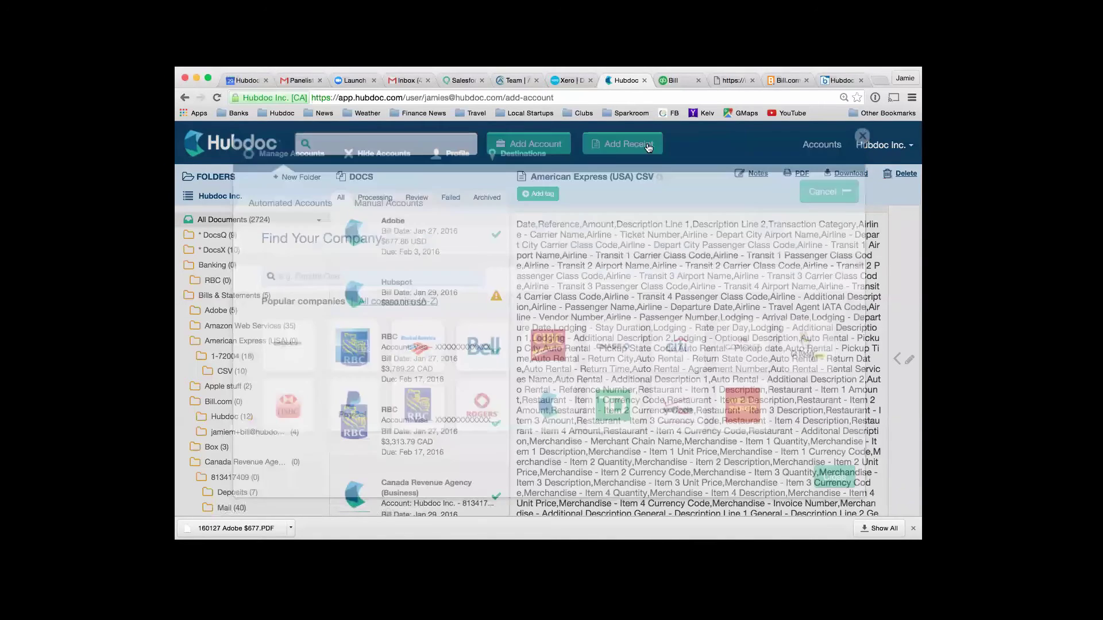
left_click(464, 260)
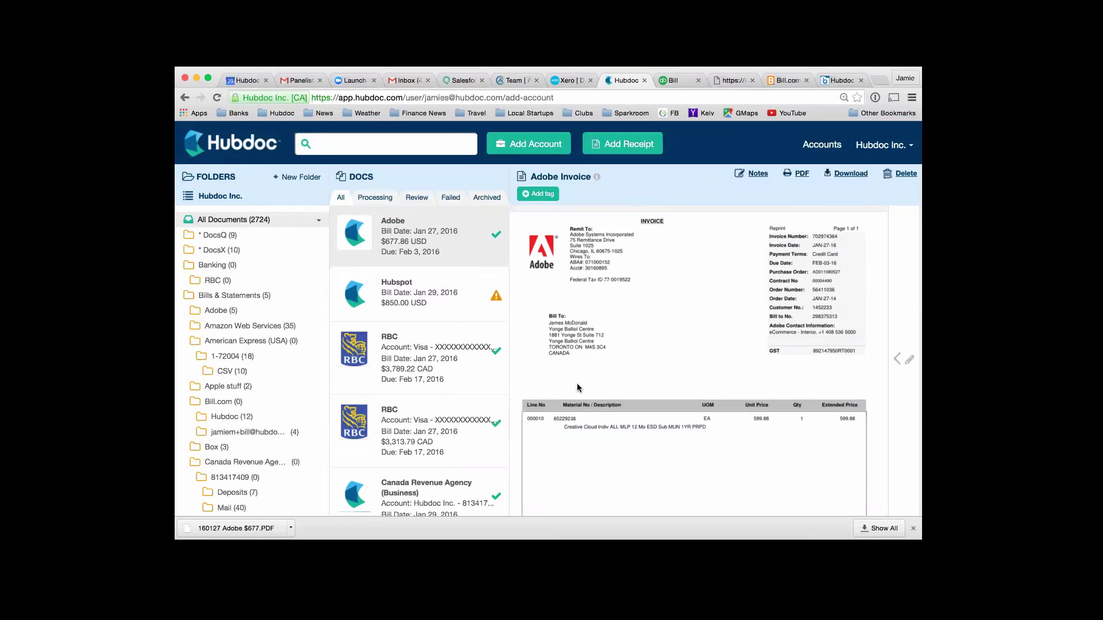
Open the Hubdoc Inc. account Settings on the Destinations tab
left_click(892, 151)
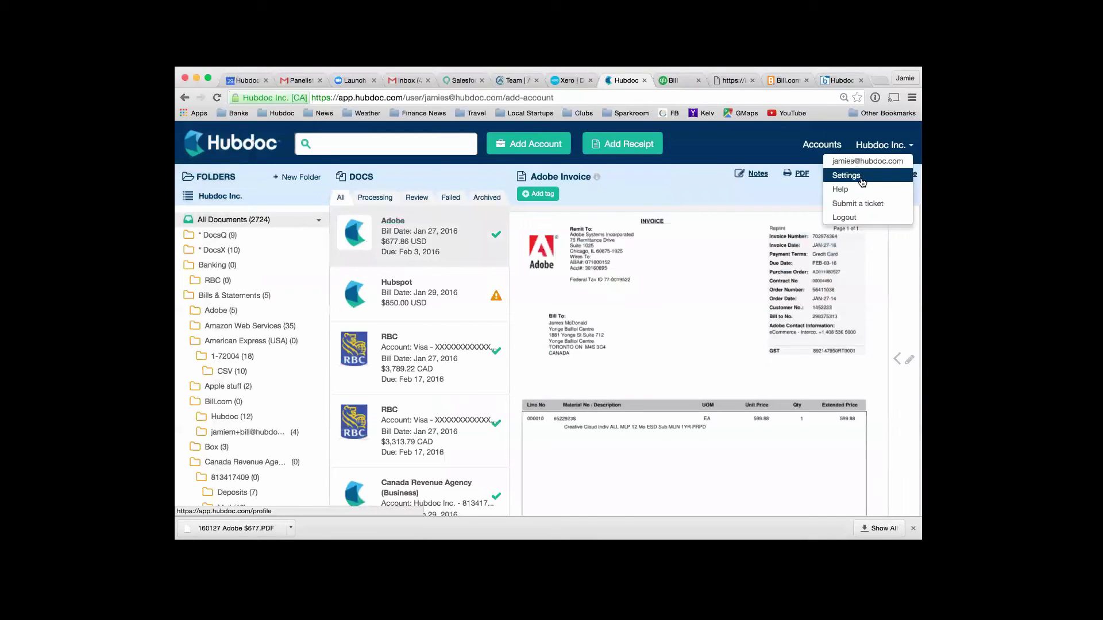
left_click(847, 175)
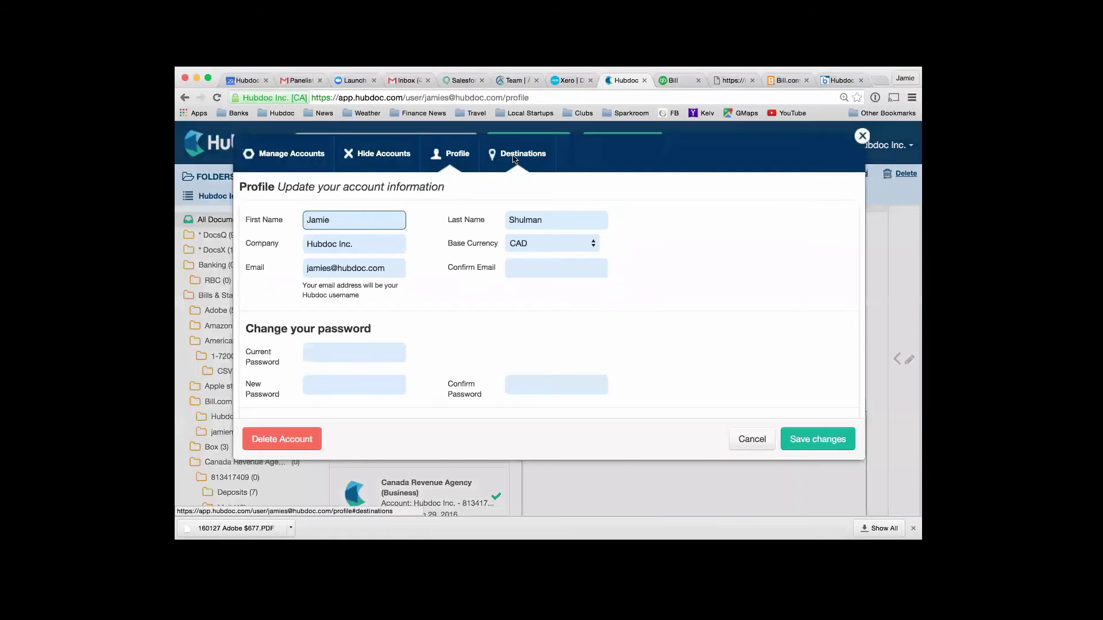
left_click(520, 153)
Scroll down to Cloud Storage and connect Dropbox as a destination
scroll(493, 347, "down", 3)
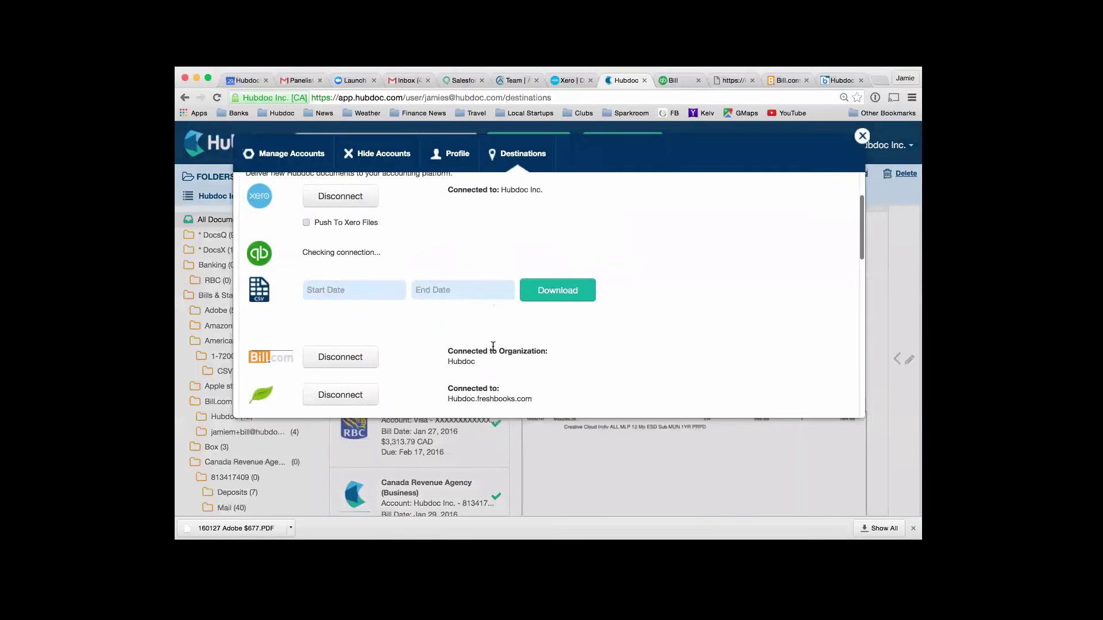
scroll(493, 347, "down", 4)
scroll(492, 346, "down", 1)
scroll(493, 346, "up", 5)
scroll(492, 346, "down", 3)
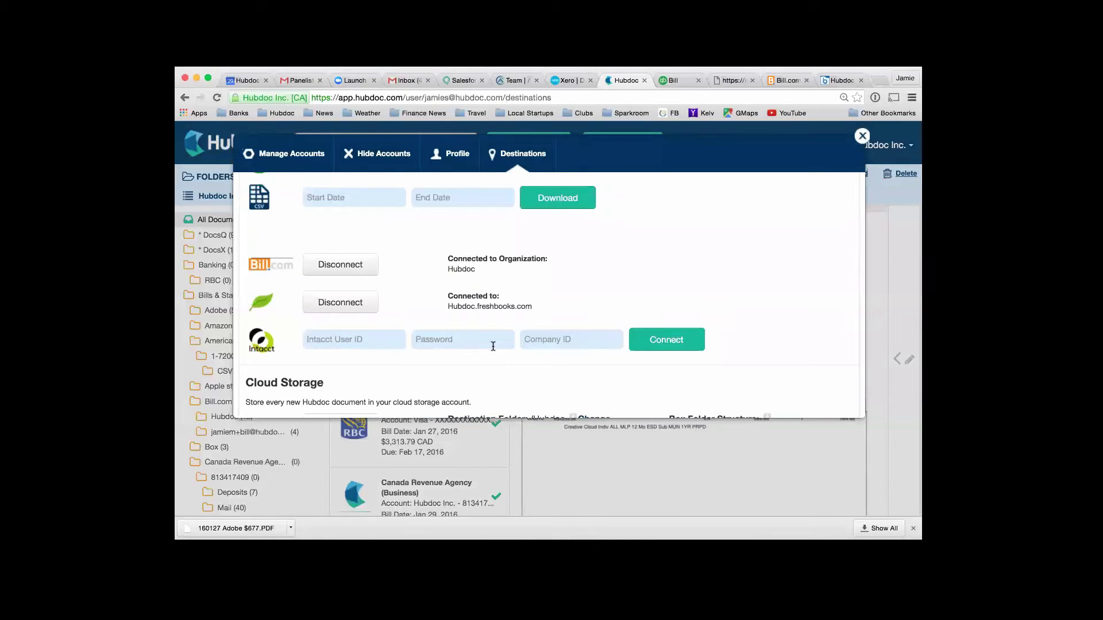
scroll(725, 278, "up", 7)
scroll(725, 278, "down", 14)
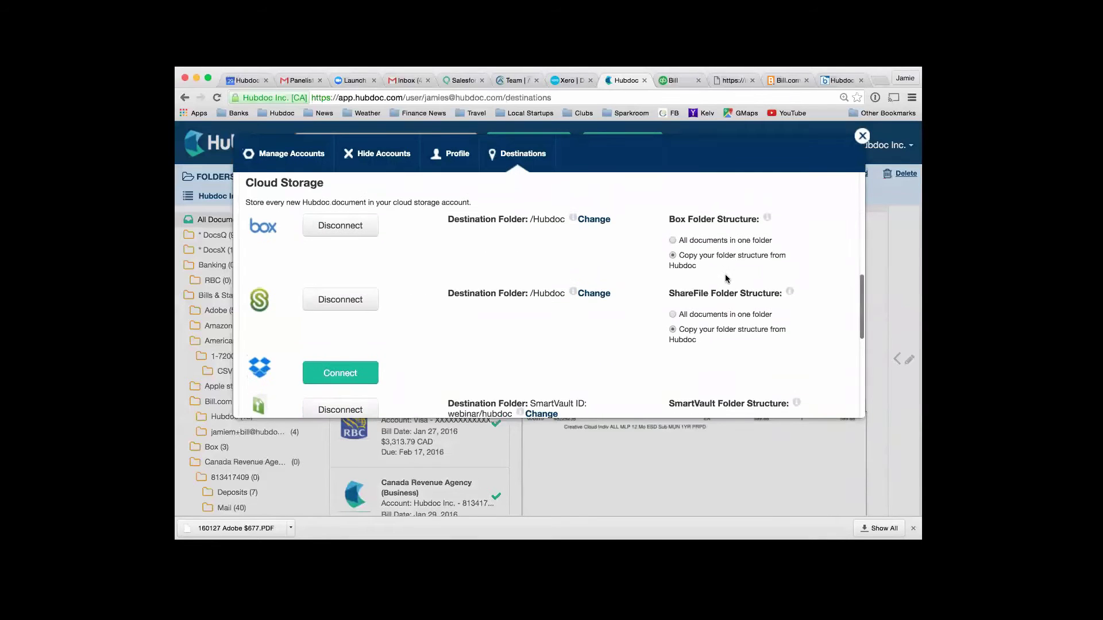
scroll(725, 278, "down", 2)
left_click(340, 332)
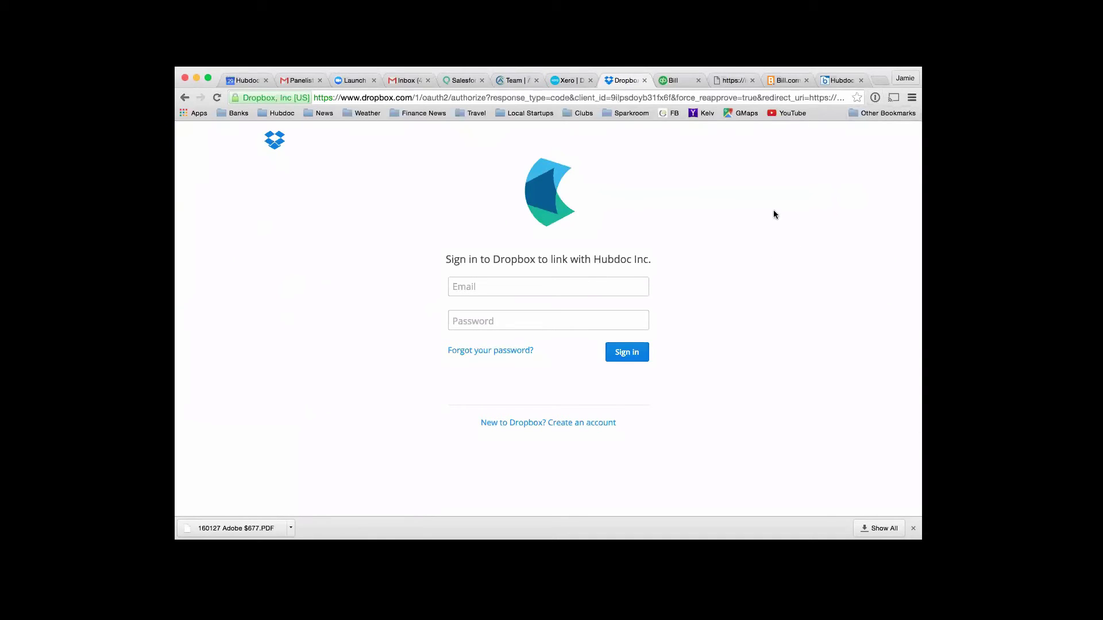
Sign in to Dropbox, submit the verification code, and allow Hubdoc Inc. access
left_click(866, 131)
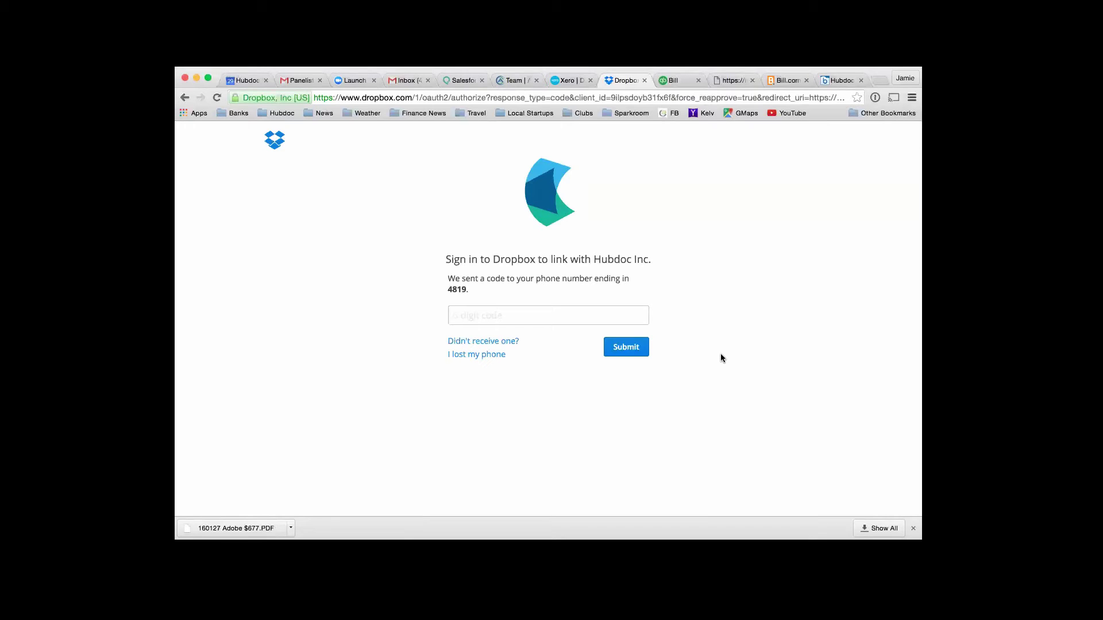
left_click(538, 316)
left_click(624, 348)
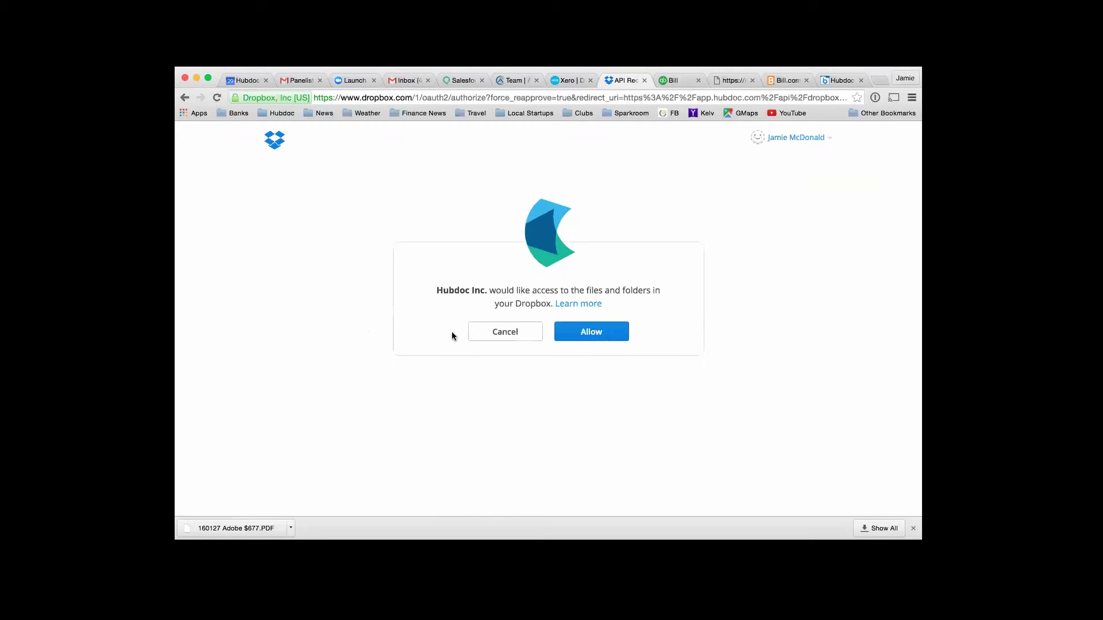
left_click(607, 339)
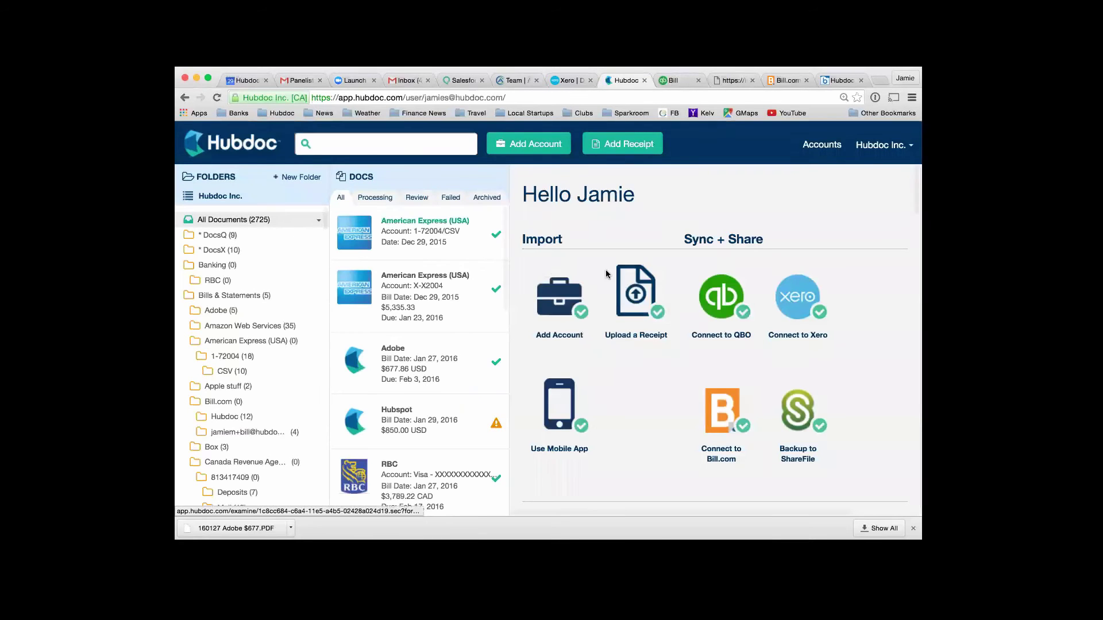
left_click(903, 150)
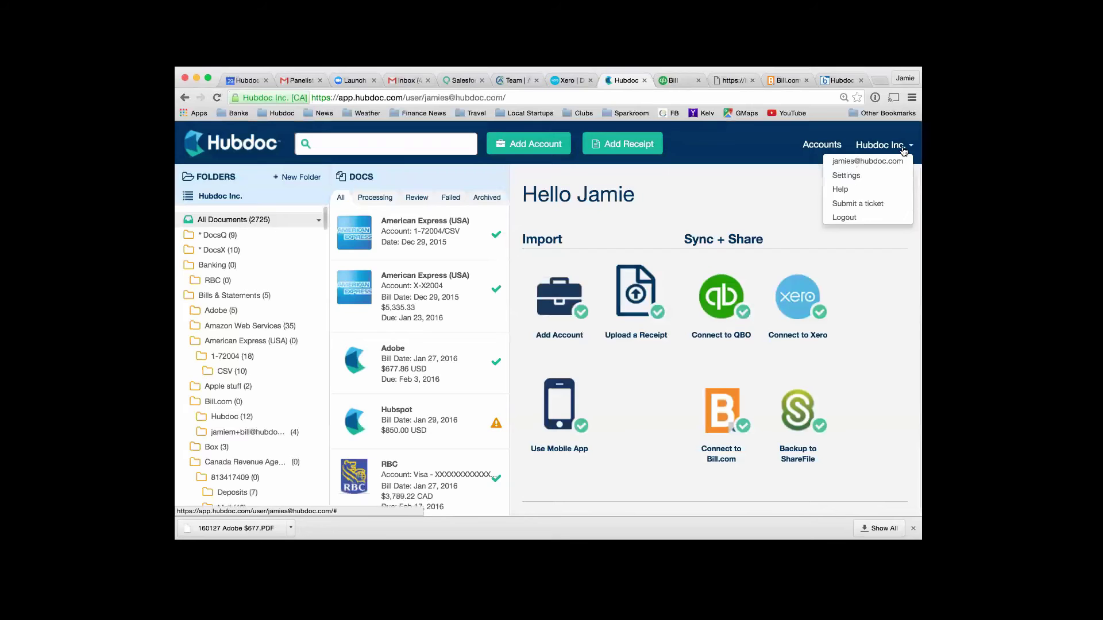
left_click(869, 178)
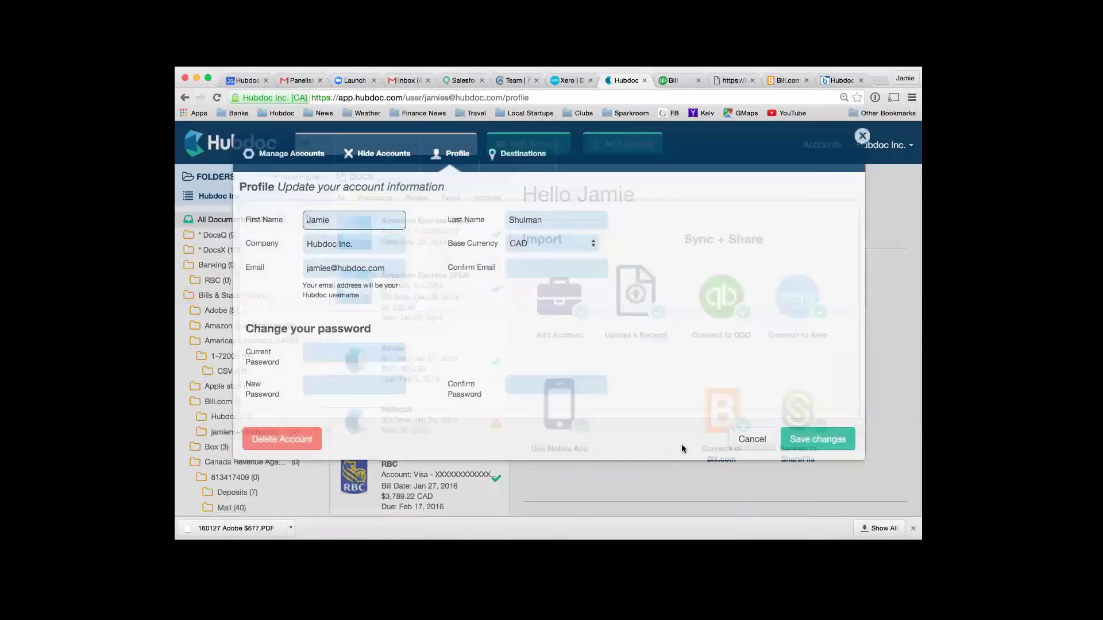
scroll(673, 363, "down", 5)
scroll(673, 364, "down", 5)
left_click(519, 153)
scroll(550, 265, "down", 10)
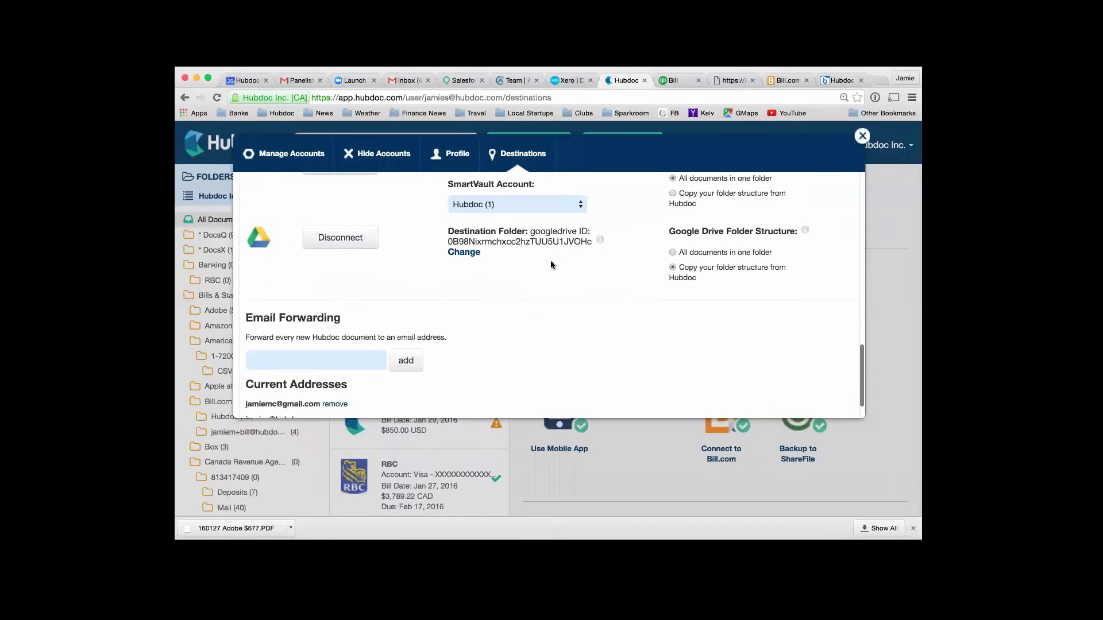
scroll(550, 265, "up", 6)
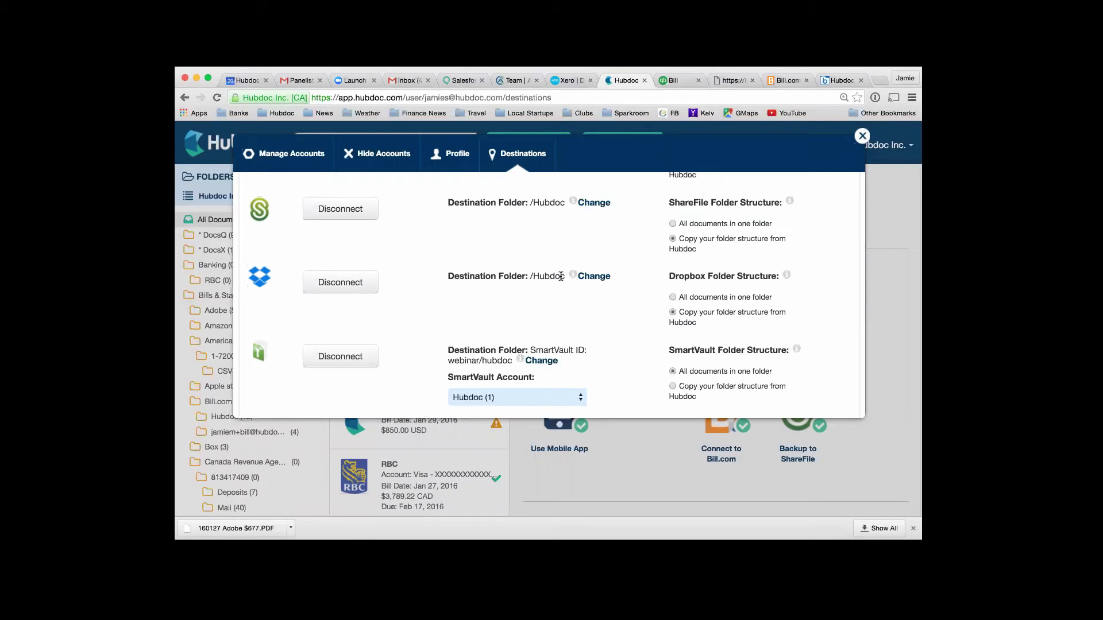
left_click(862, 136)
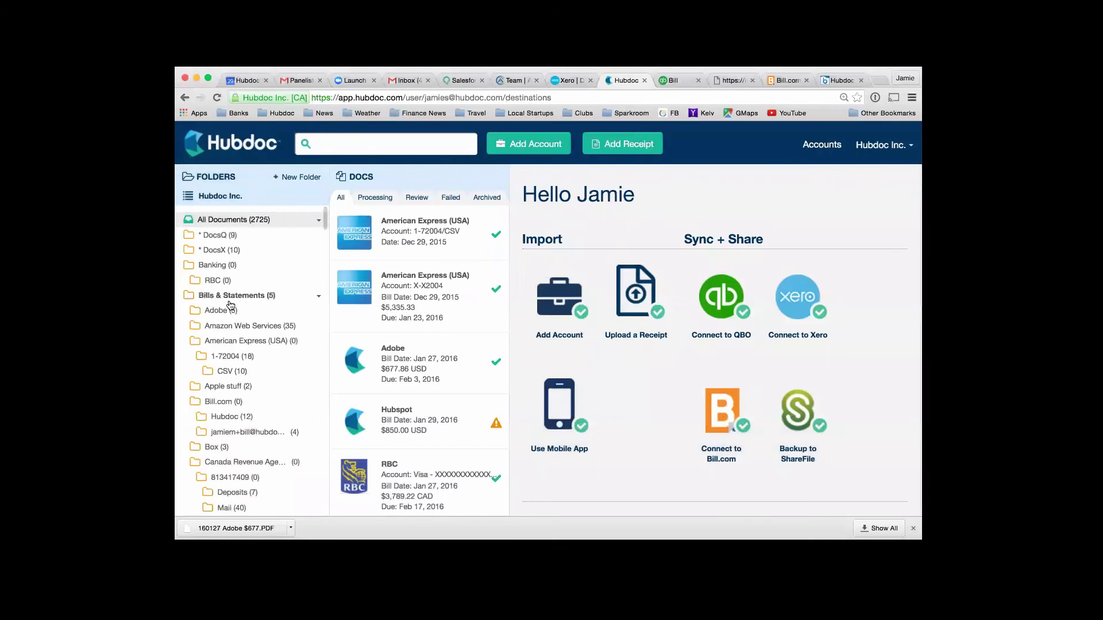
Open American Express (USA) > 1-72004 and push that folder's documents to Dropbox
scroll(237, 337, "down", 3)
scroll(236, 337, "down", 3)
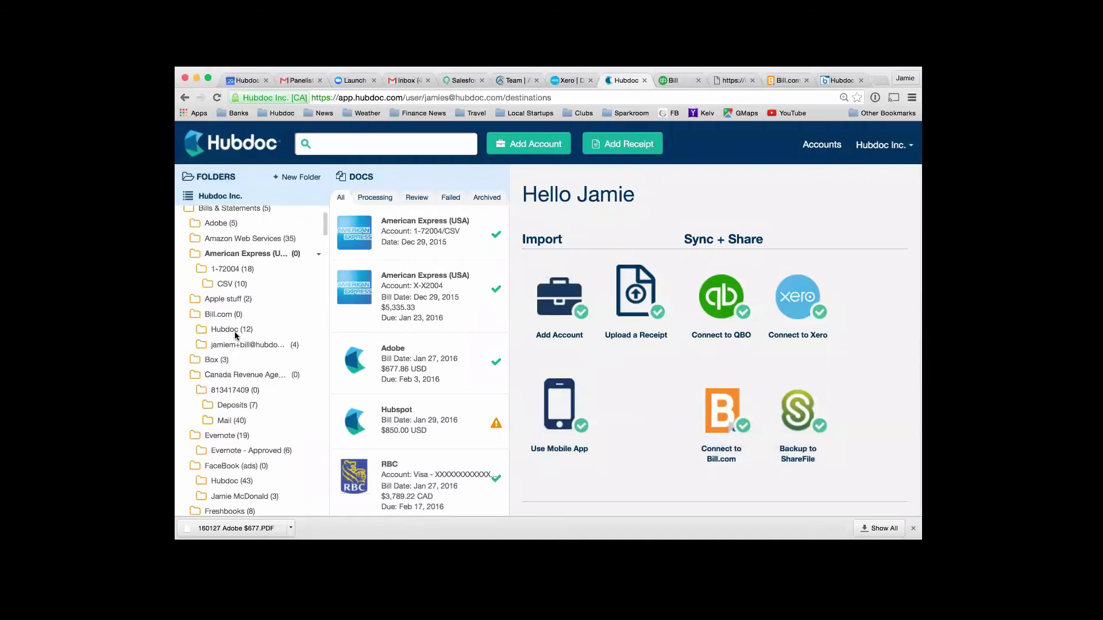
left_click(251, 258)
left_click(270, 270)
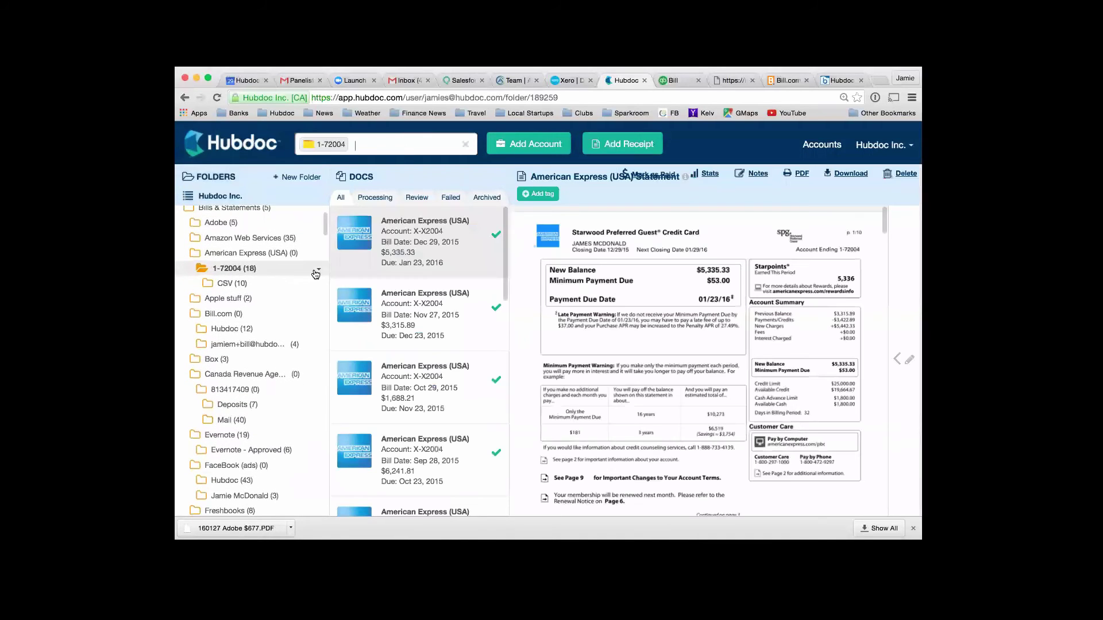
left_click(318, 270)
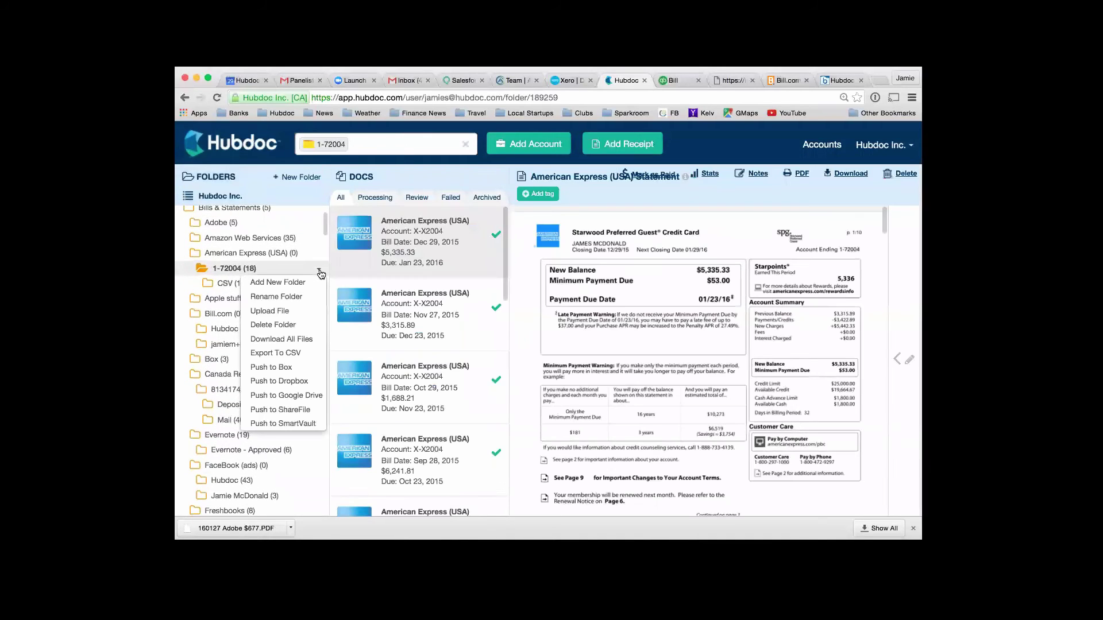
left_click(289, 382)
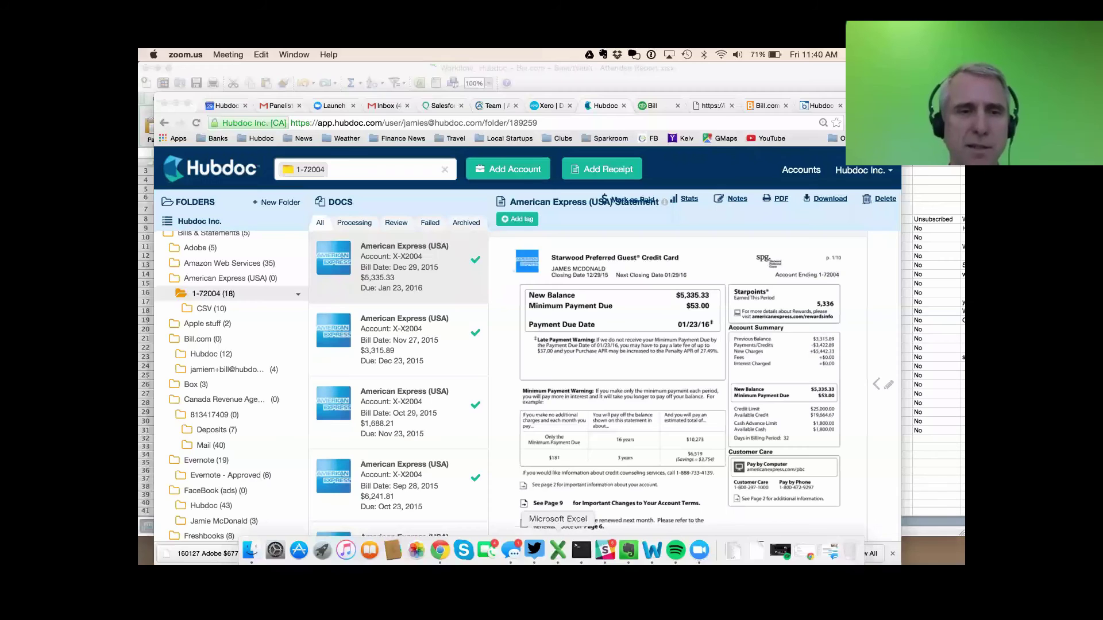
In Finder, navigate Dropbox > Hubdoc > Bills & Statements > American Express (USA) > 1-72004 and open the first statement PDF
left_click(251, 551)
left_click_drag(430, 145, 387, 122)
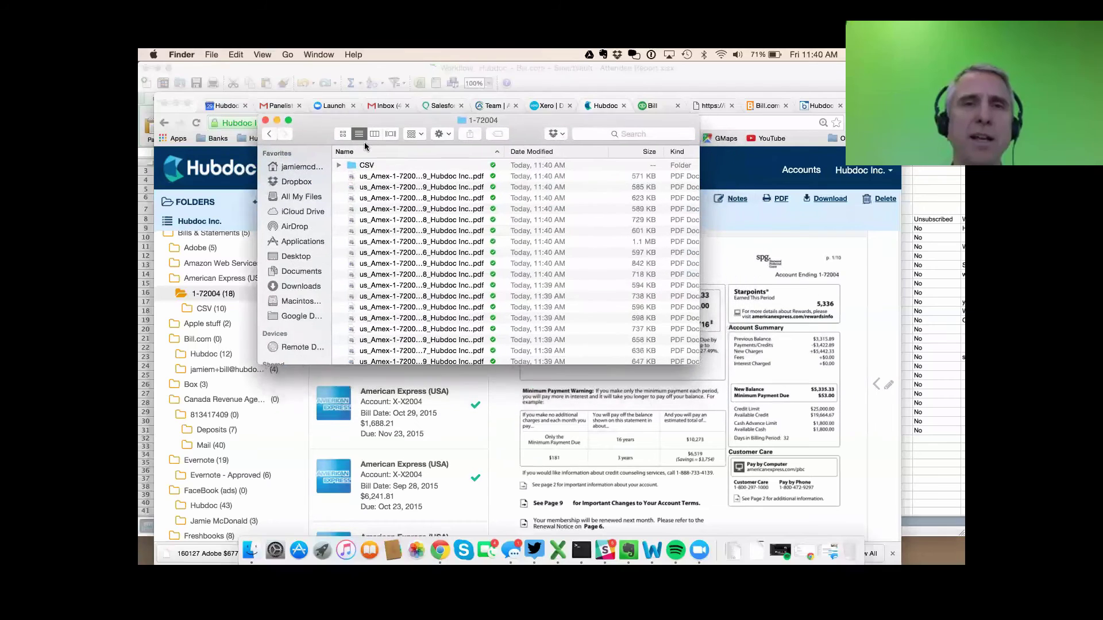
left_click(290, 183)
double_click(372, 288)
double_click(386, 264)
double_click(406, 165)
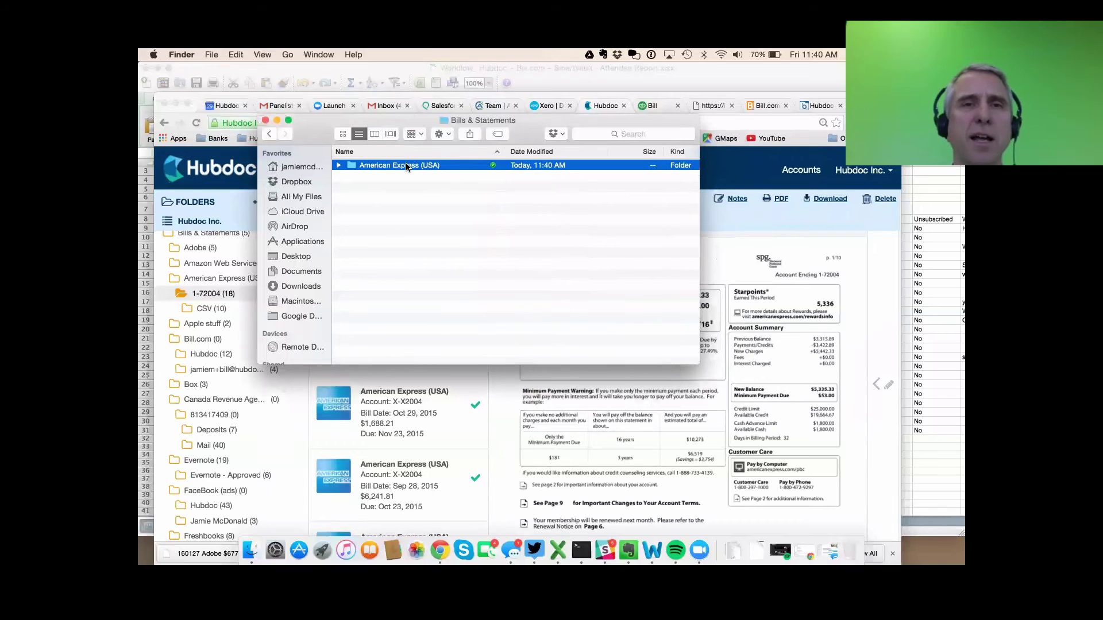
double_click(383, 166)
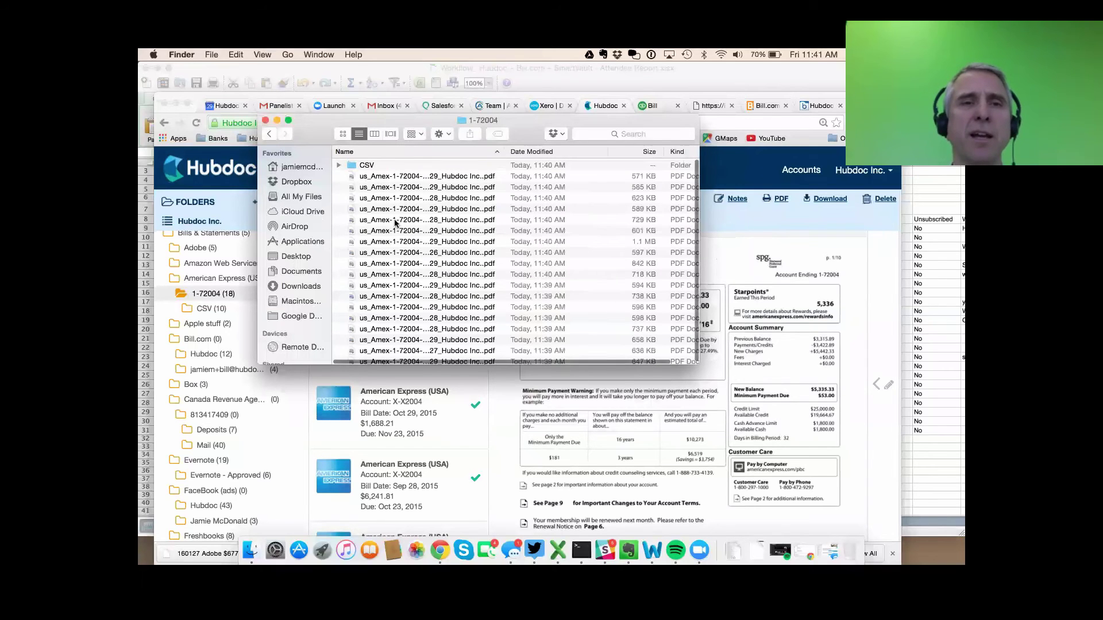
double_click(448, 174)
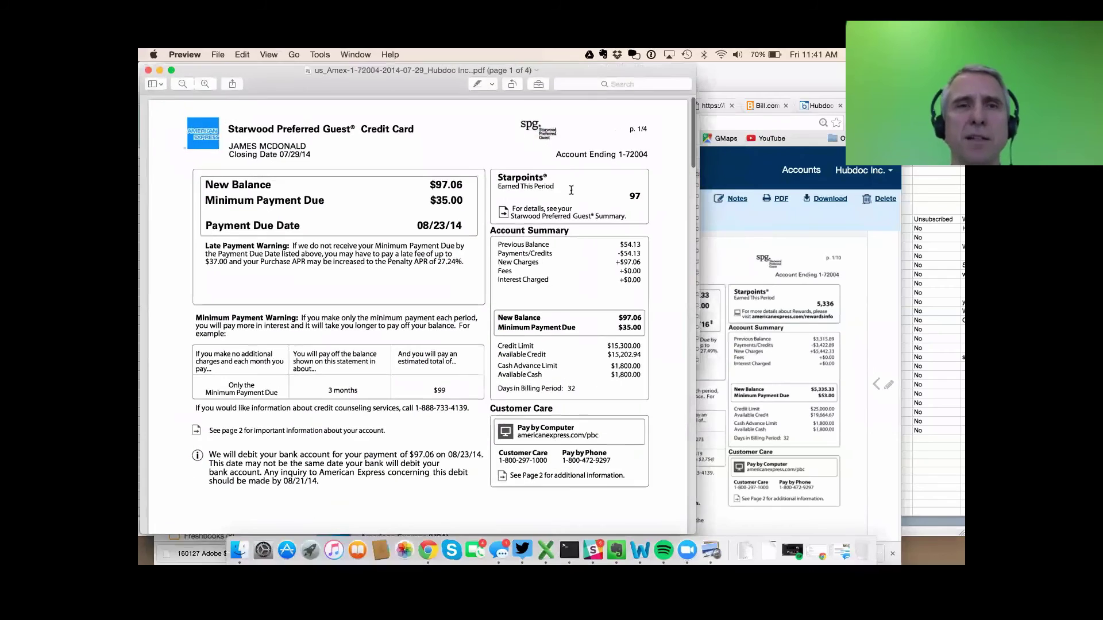
Scroll through the Amex statement PDF in Preview, then close it and the Finder window
scroll(494, 302, "down", 10)
scroll(494, 303, "up", 10)
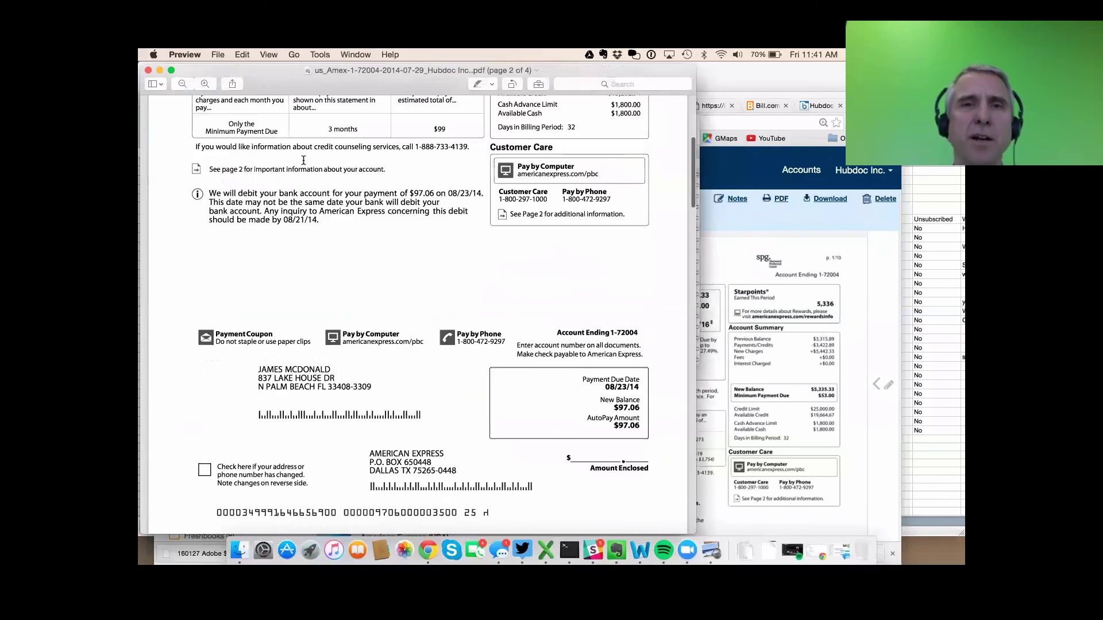
left_click(147, 71)
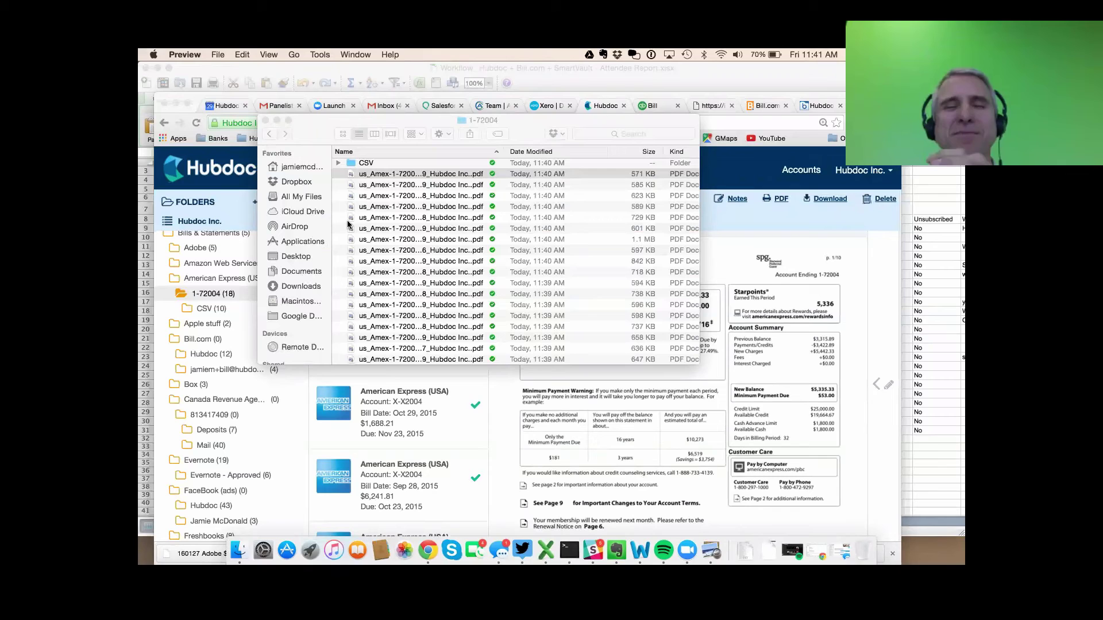
left_click(267, 121)
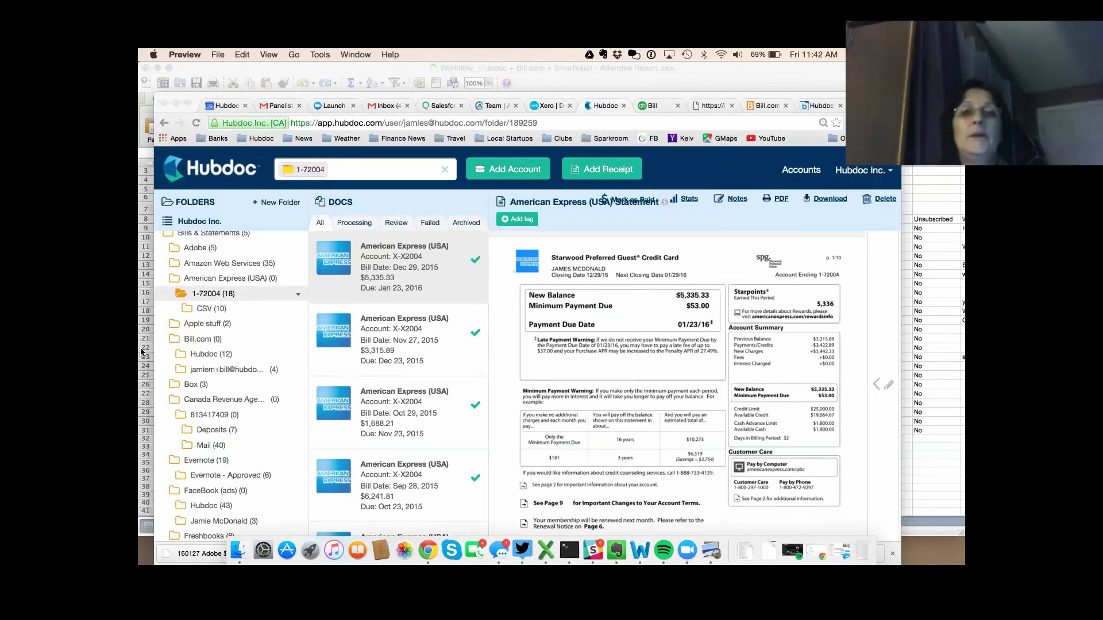
Remove the 1-72004 tag filter from the search bar so all documents are listed
left_click(285, 171)
left_click(284, 171)
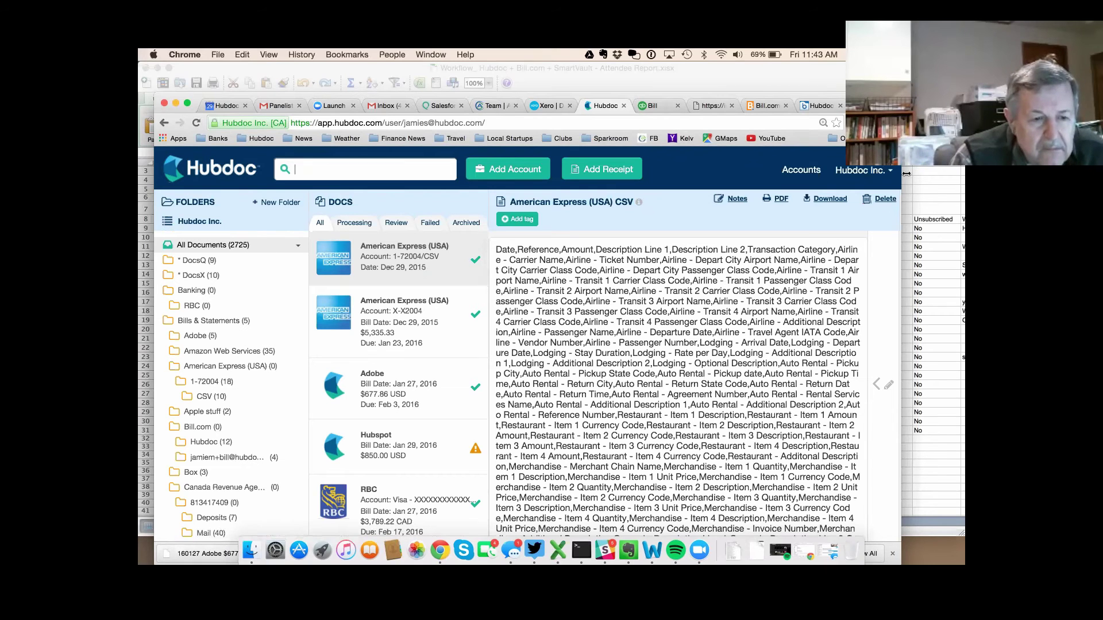
left_click(860, 170)
Log out of the Hubdoc Inc. account, glance at the sign-up form, and return to Sign In
left_click(841, 242)
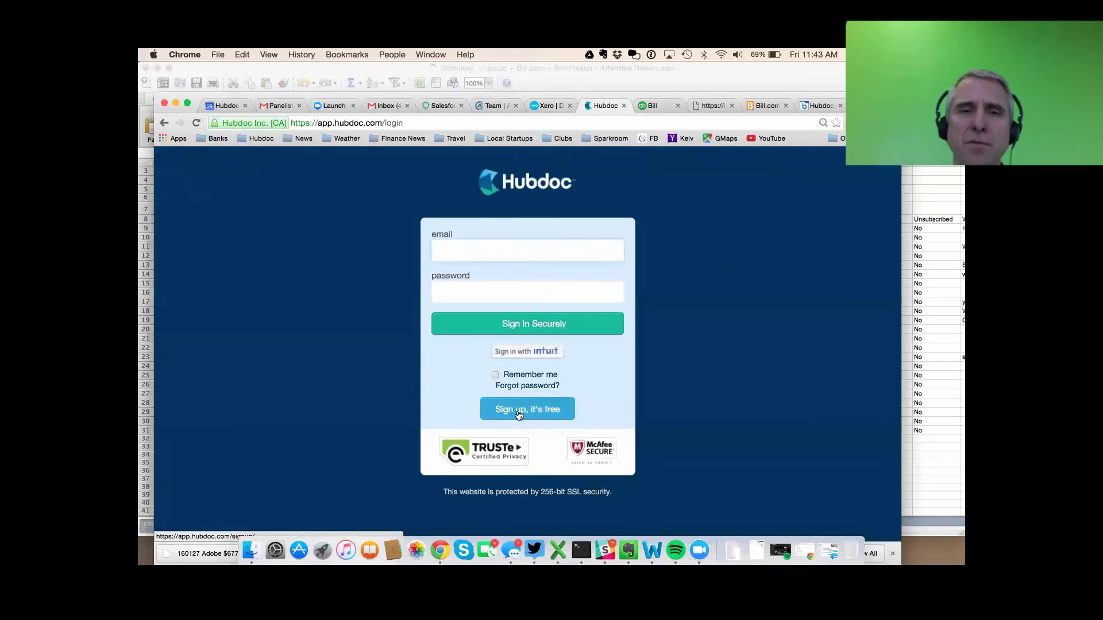
left_click(508, 411)
scroll(511, 429, "down", 3)
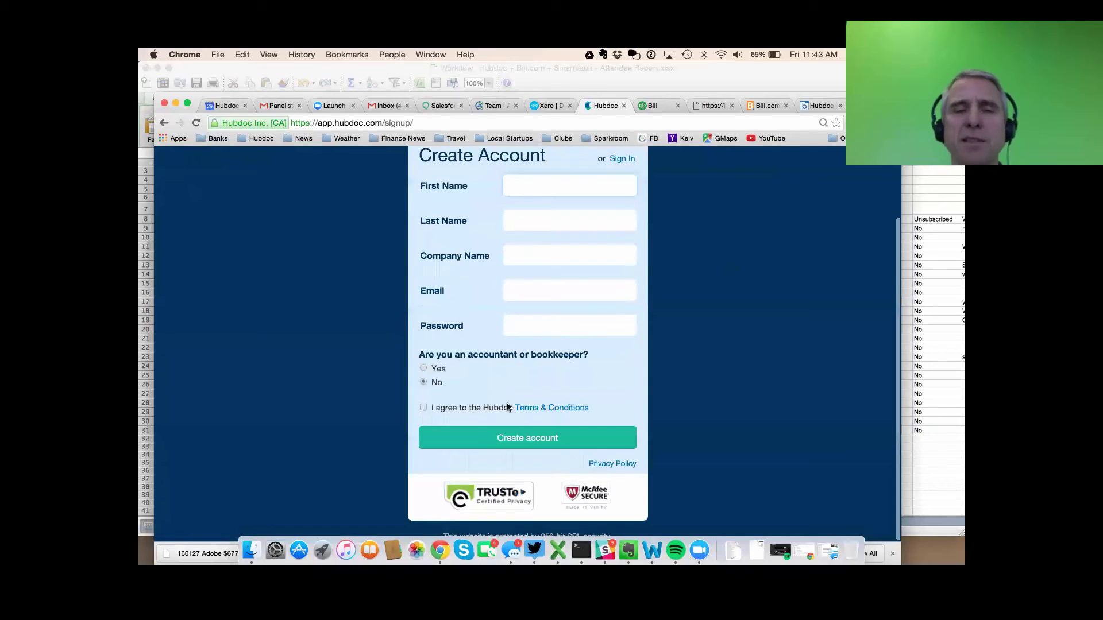
scroll(602, 360, "up", 3)
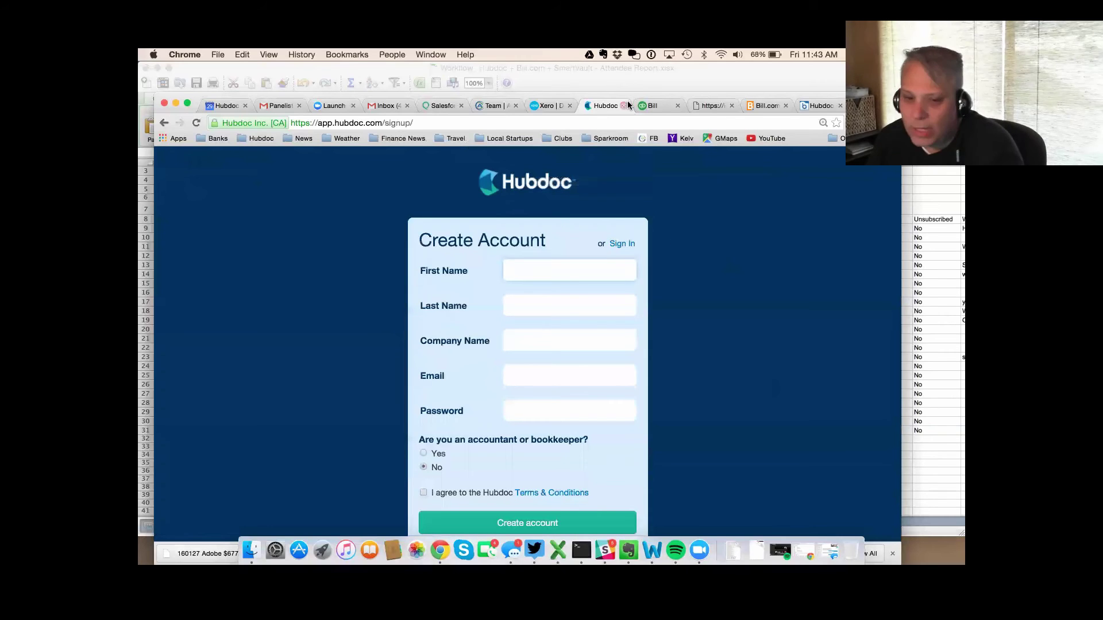
left_click(622, 243)
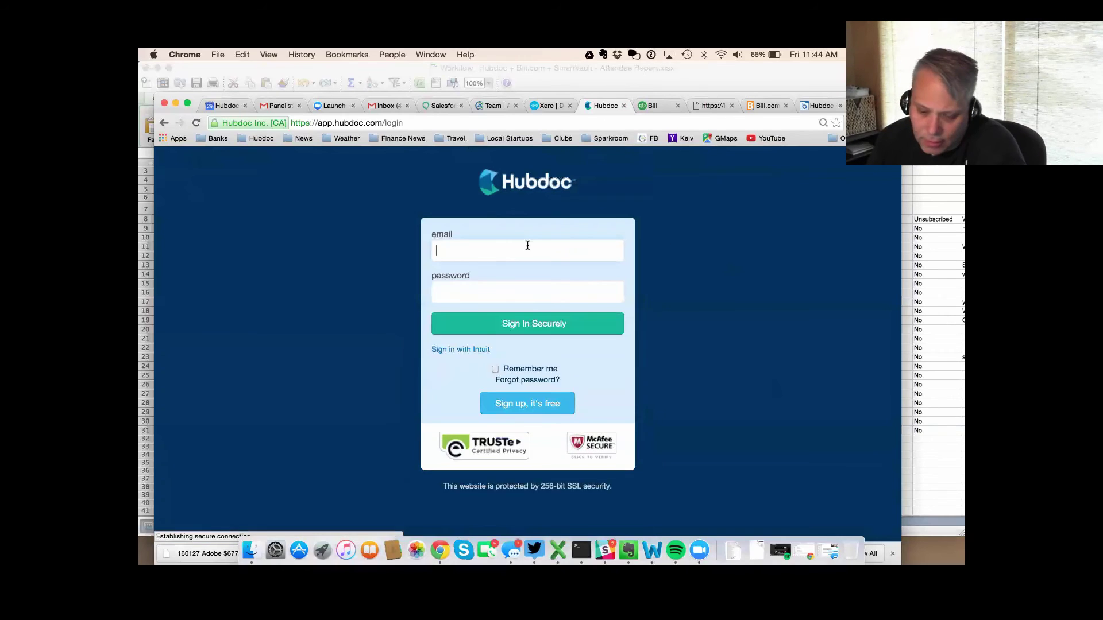
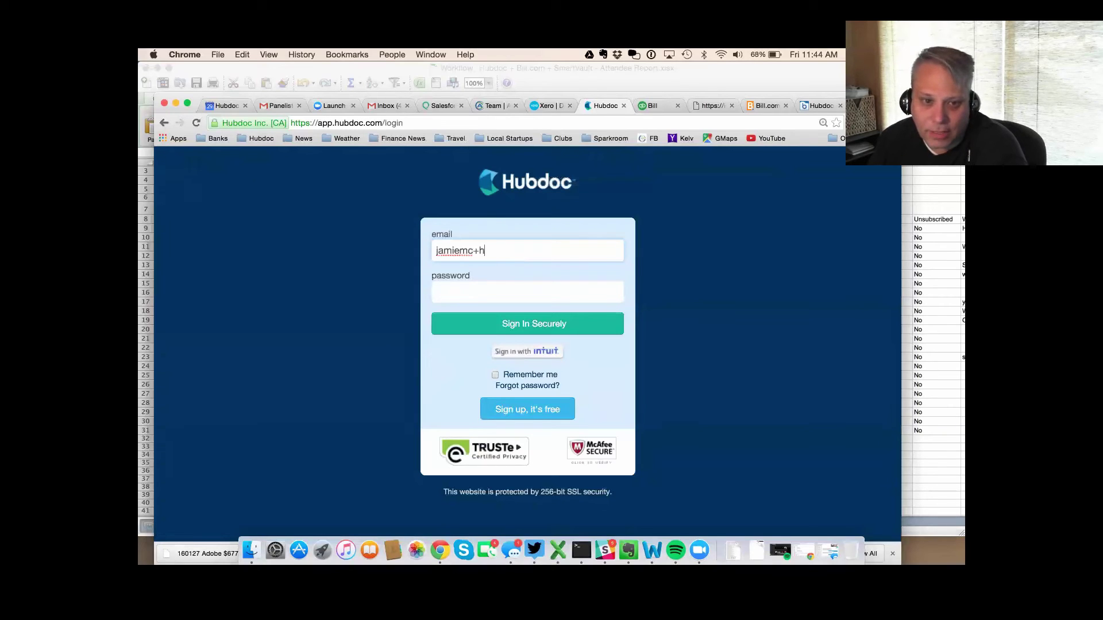
Enter the accountant user's e-mail address in the login form, correcting a stray character
key("Tab")
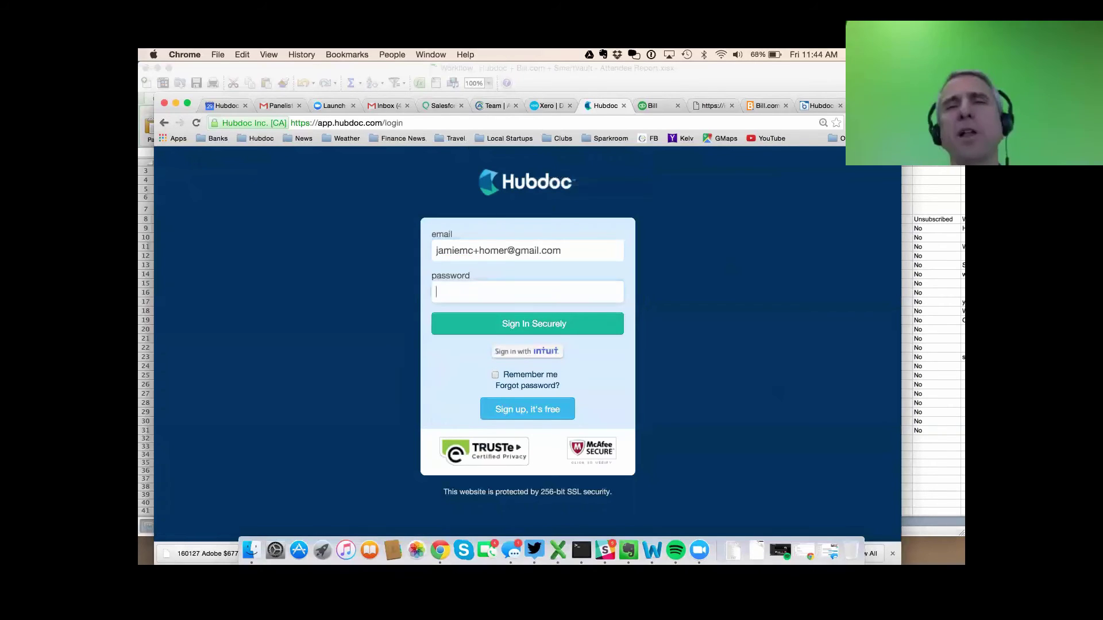
Enter the account password, sign in as the accountant, and open the Hubdoc Inc. client organization
type("••••••")
left_click(437, 324)
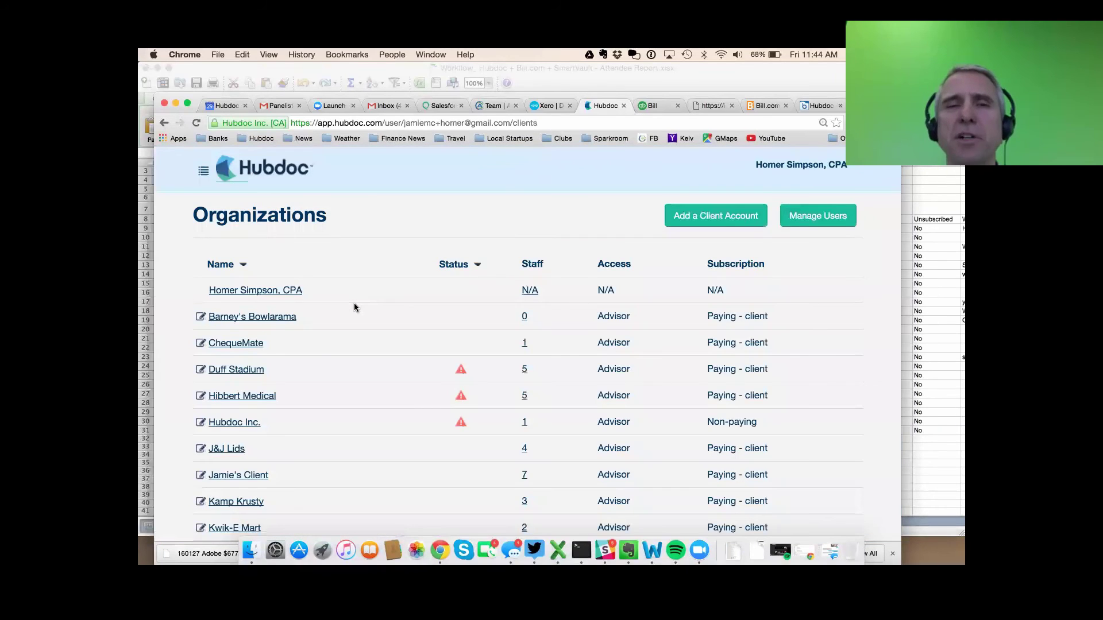
left_click(237, 427)
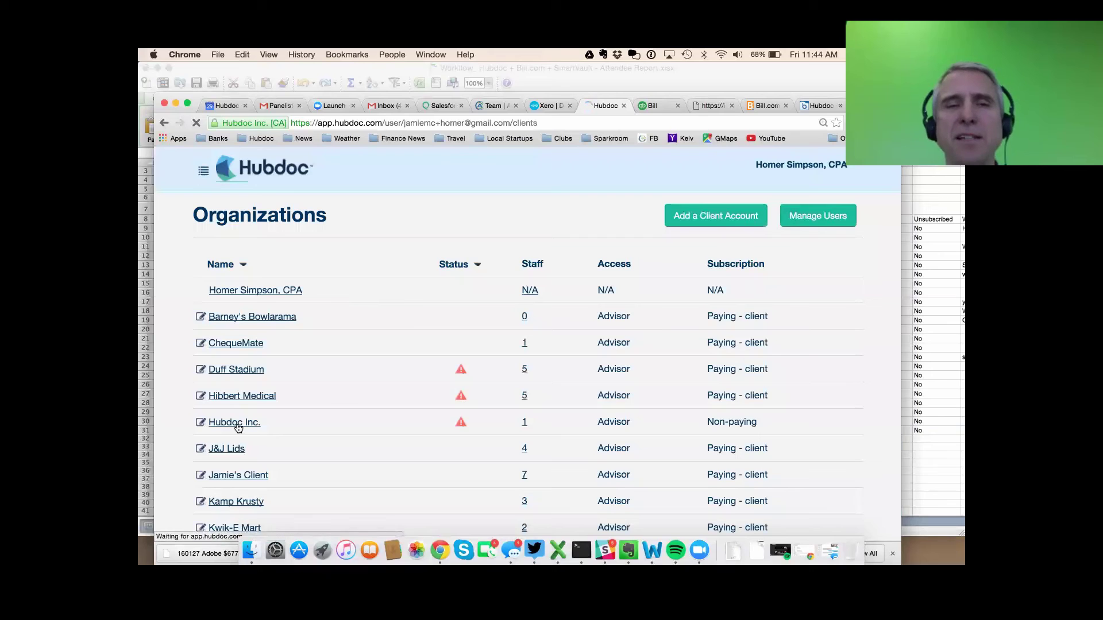